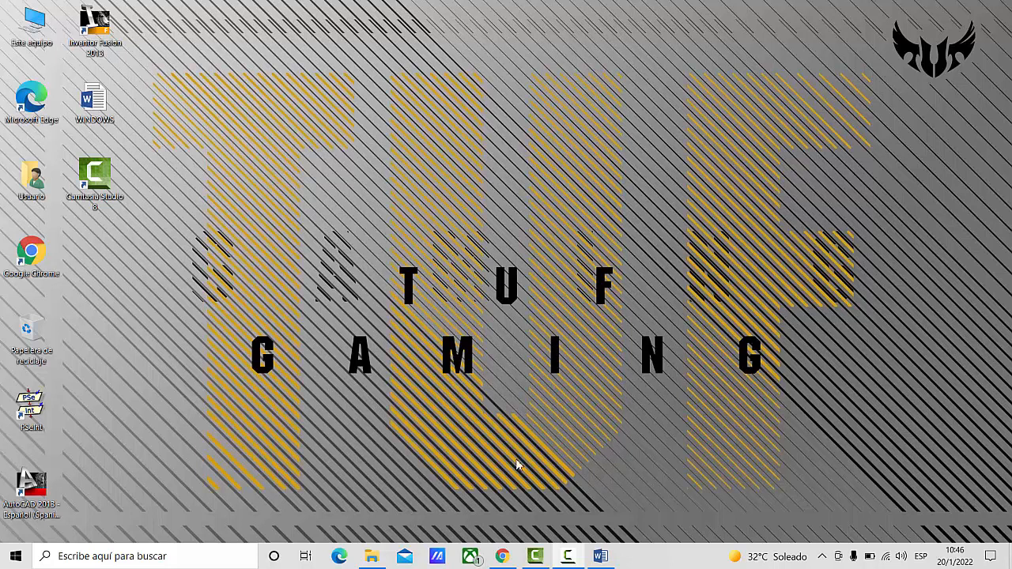
- Open Excel 2013 and create a blank workbook
click(15, 557)
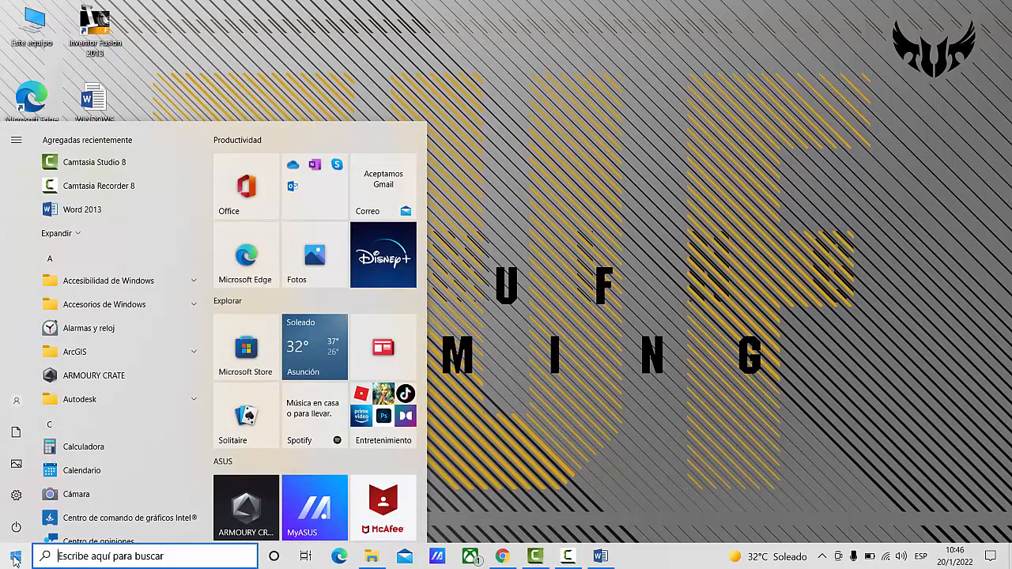
text(exce)
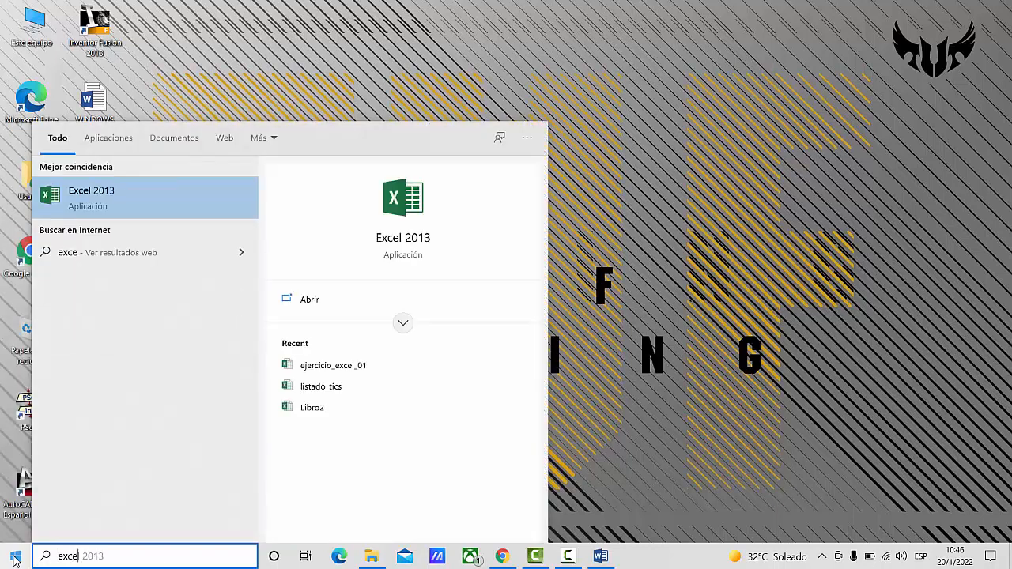
click(98, 197)
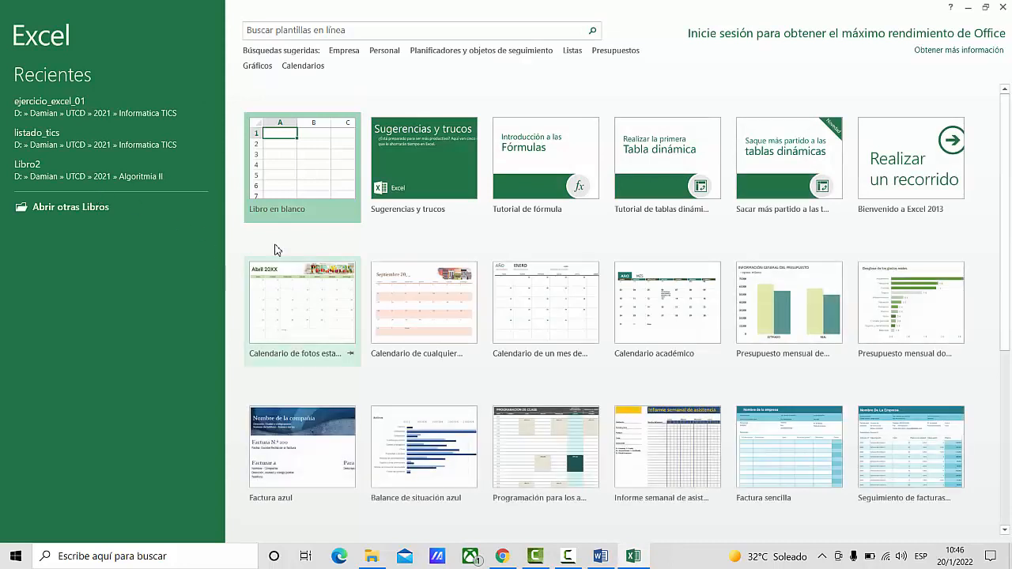
click(306, 194)
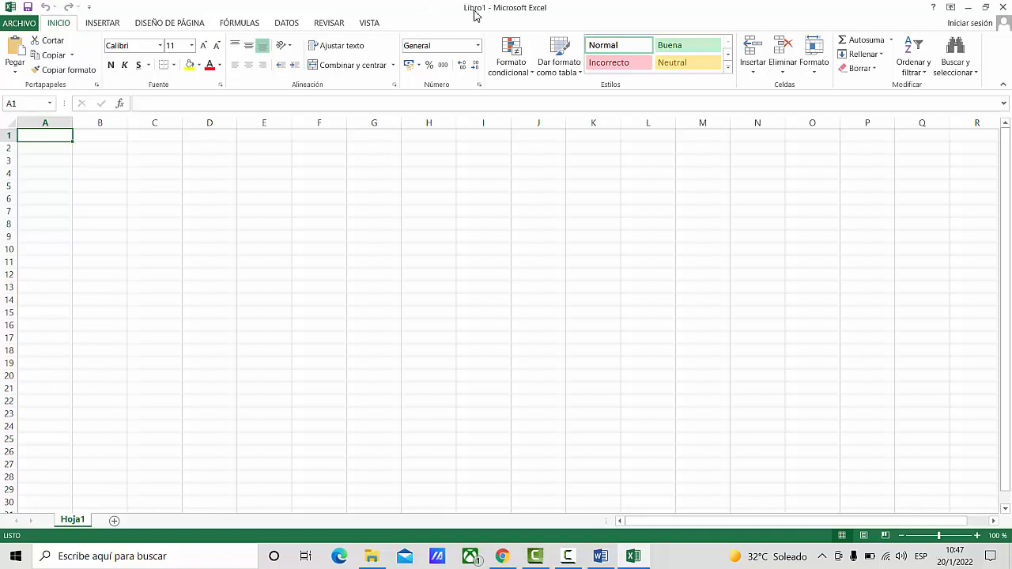
- Examine the command groups for inserting, page layout, formulas, data and review, and return to the home commands
click(108, 26)
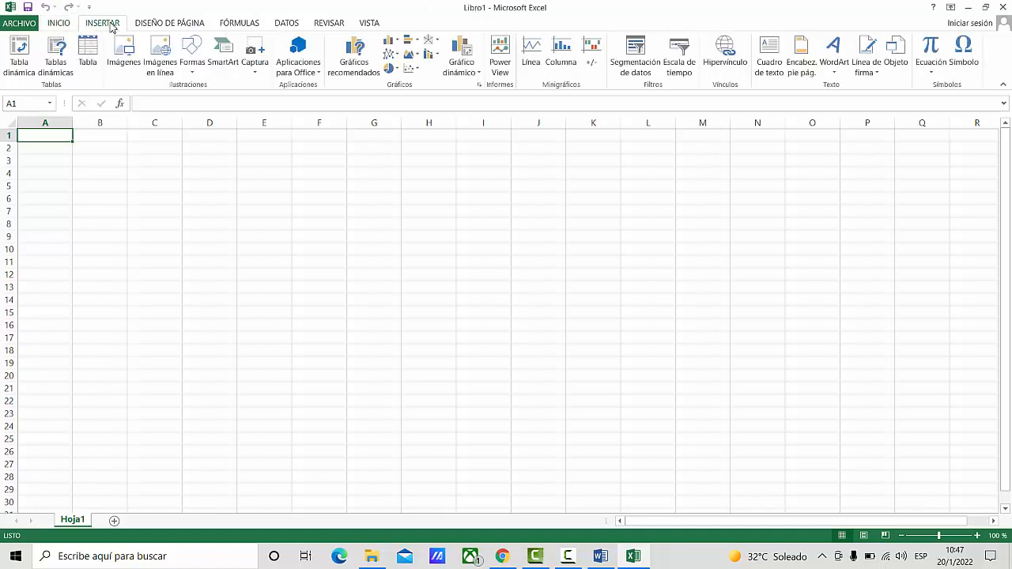
click(55, 29)
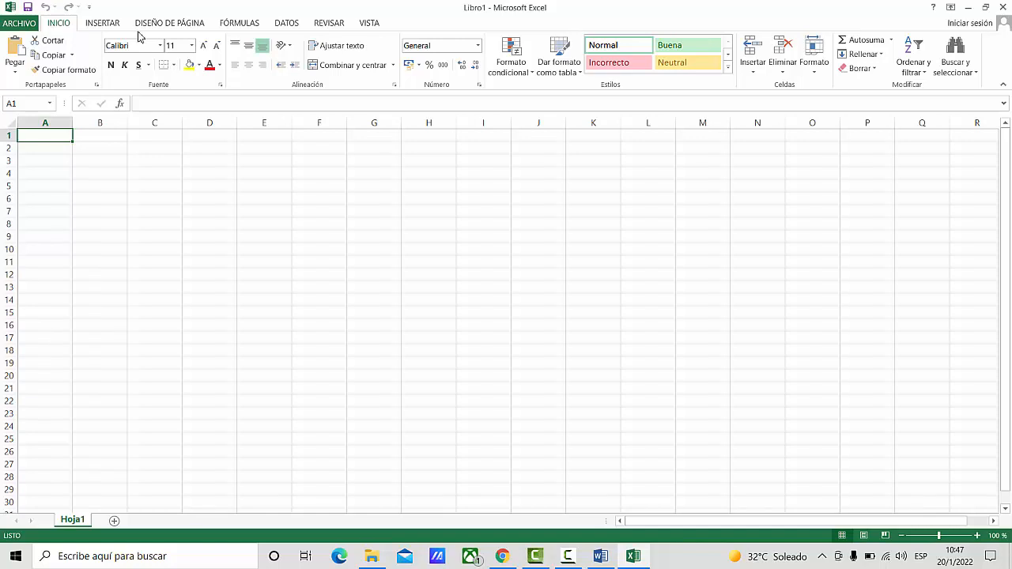
click(100, 25)
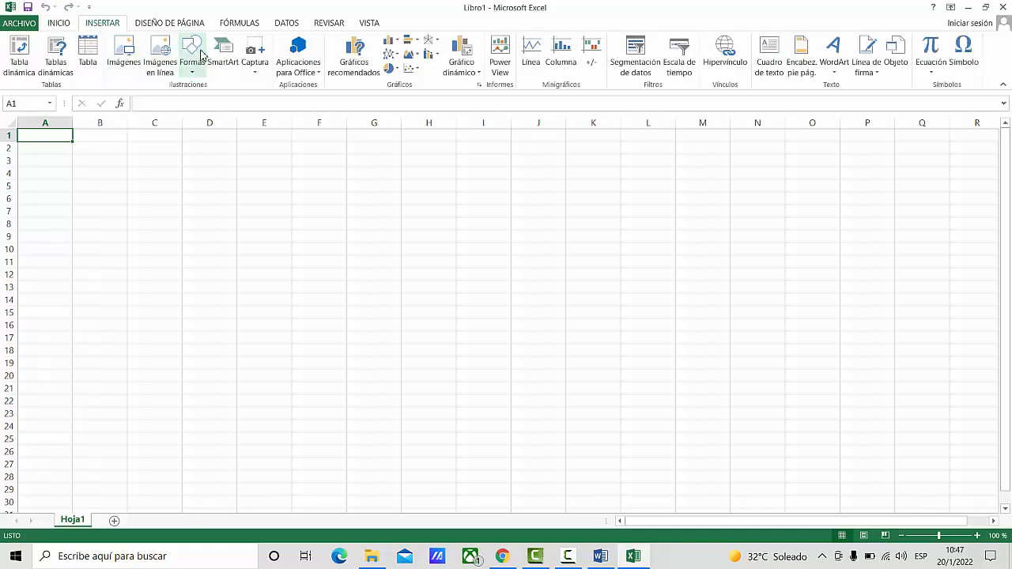
click(160, 24)
click(234, 26)
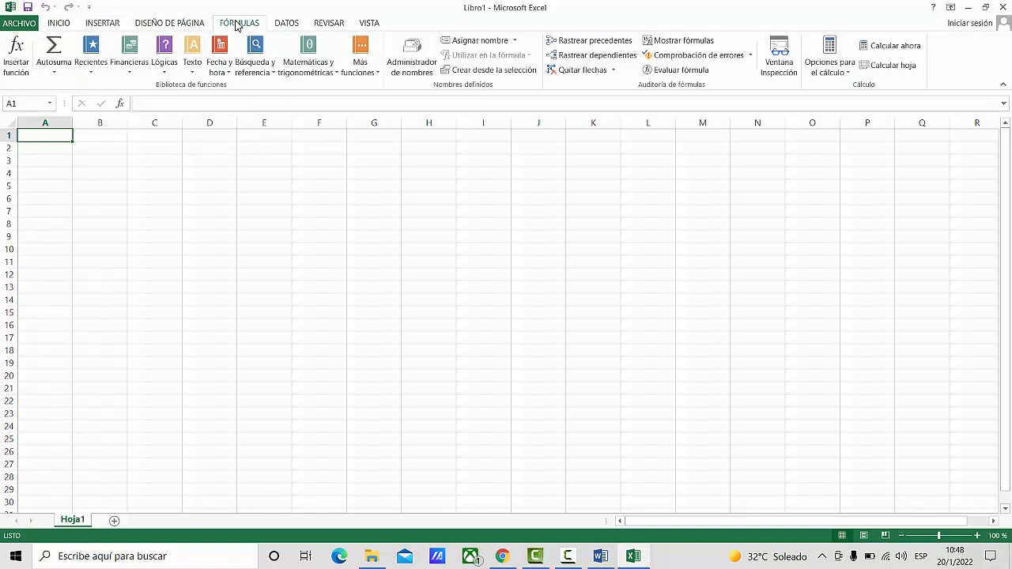
click(287, 25)
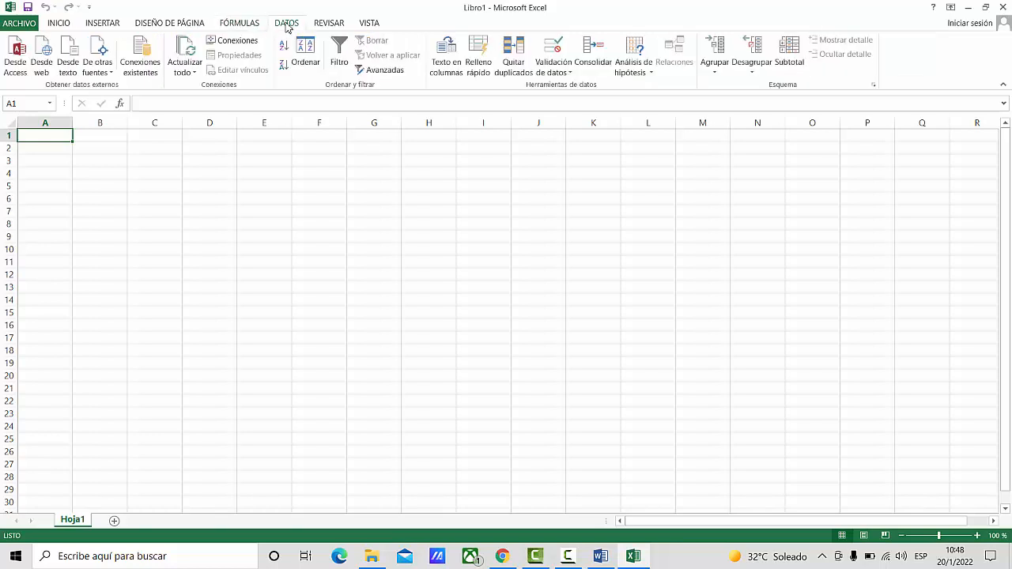
click(329, 23)
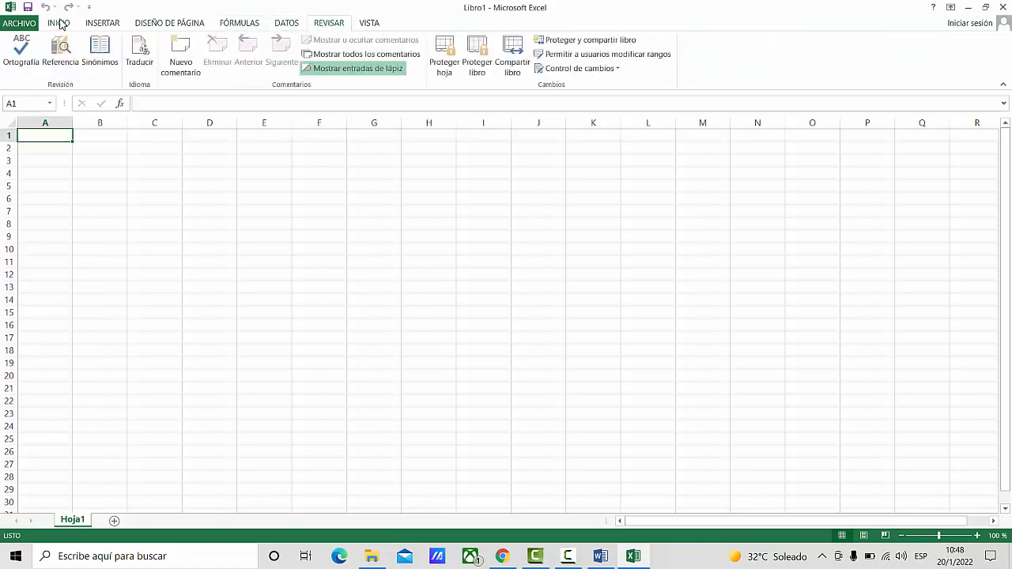
click(59, 23)
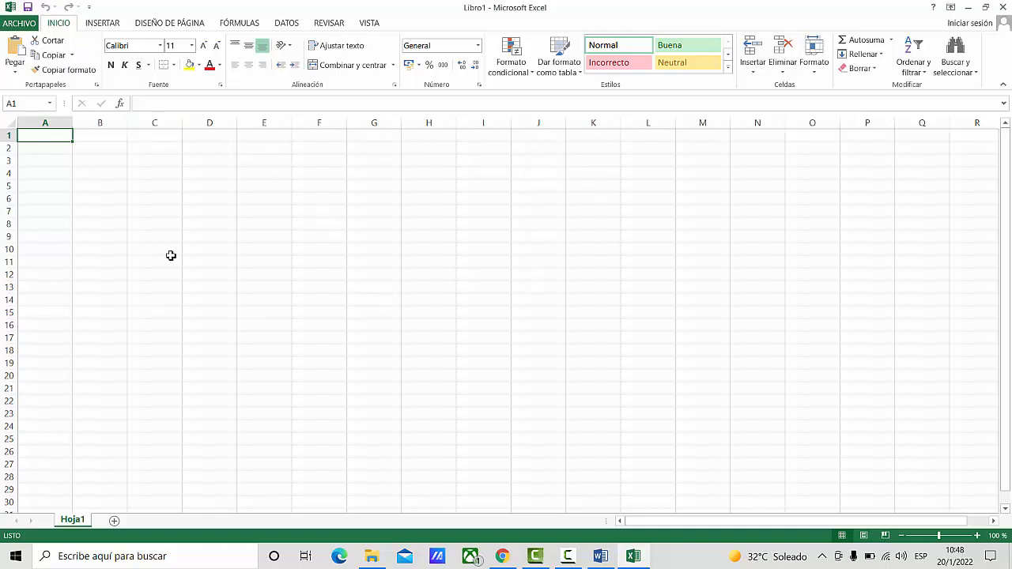
- Select columns A, B and C in turn to examine how the sheet's columns are lettered
drag(45, 123, 574, 177)
click(574, 177)
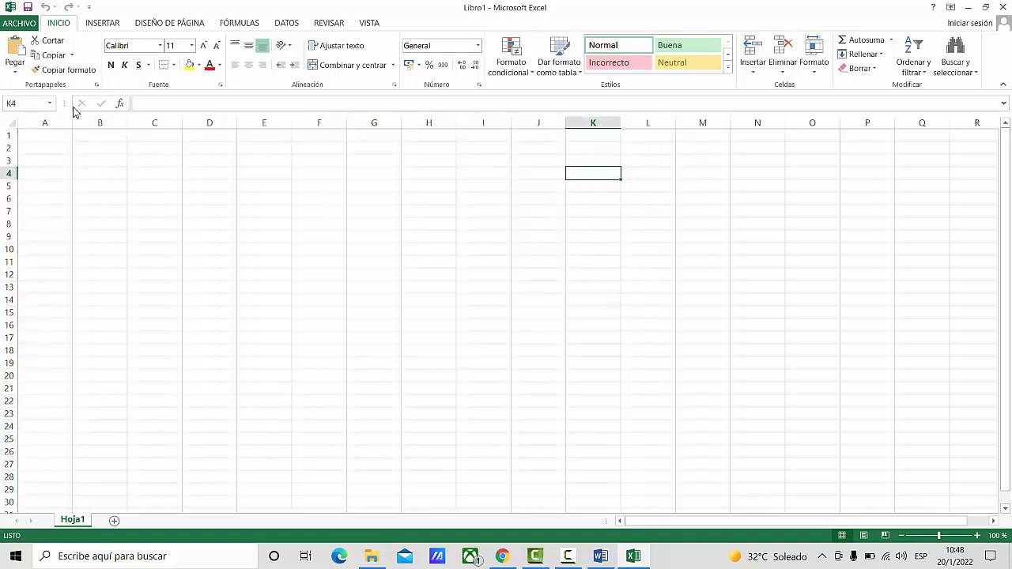
click(45, 123)
click(110, 124)
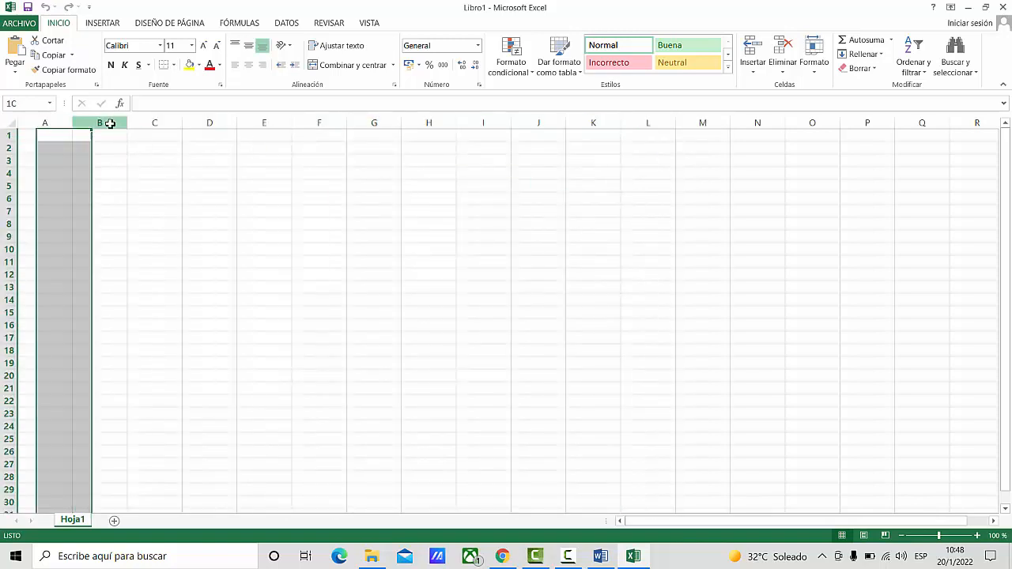
click(53, 122)
click(88, 123)
click(152, 122)
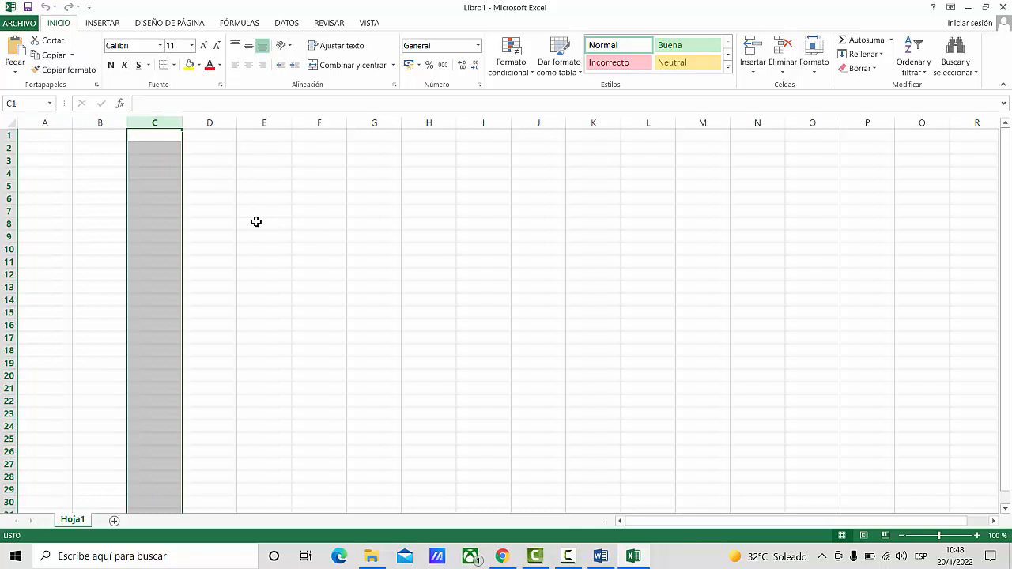
click(362, 212)
- Select rows 1 to 10, column E and row 3 in turn to examine how rows and columns cross
drag(8, 136, 5, 251)
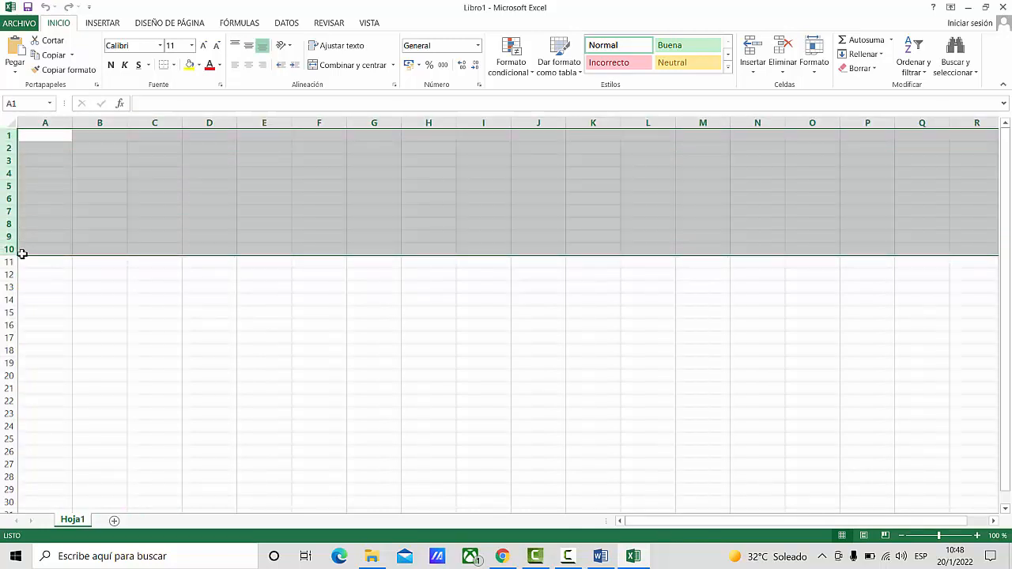
click(158, 214)
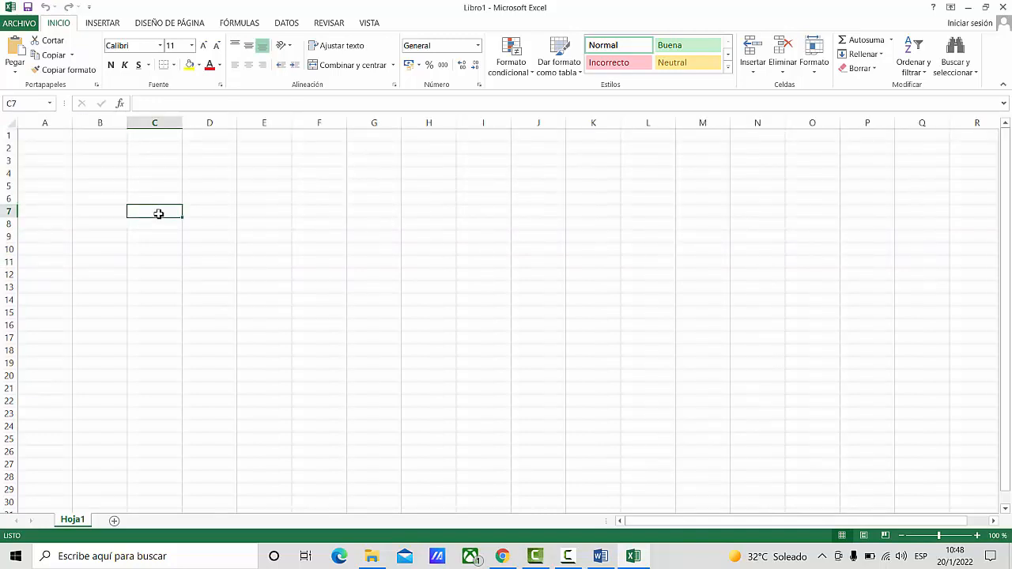
click(264, 123)
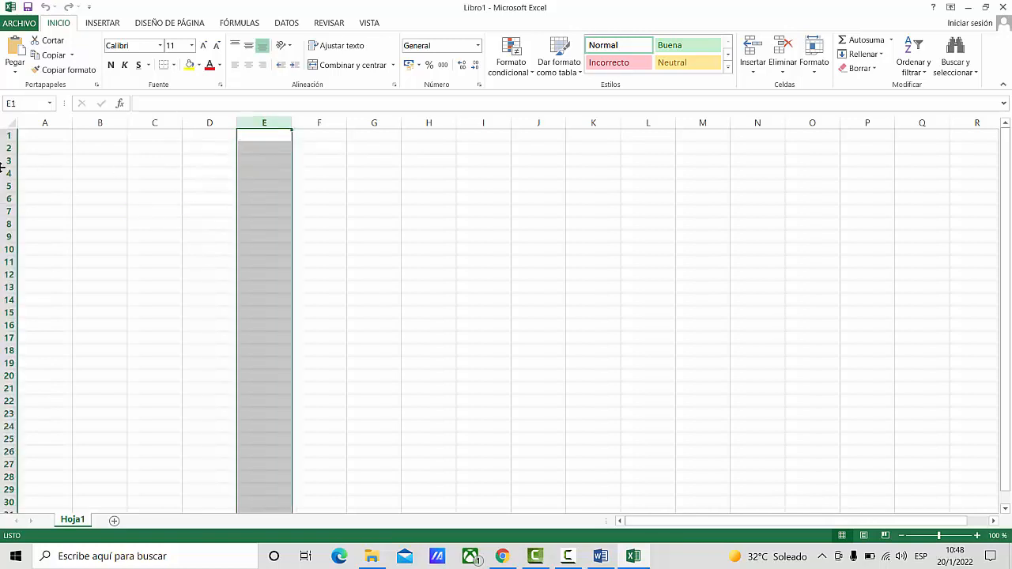
click(10, 162)
click(229, 223)
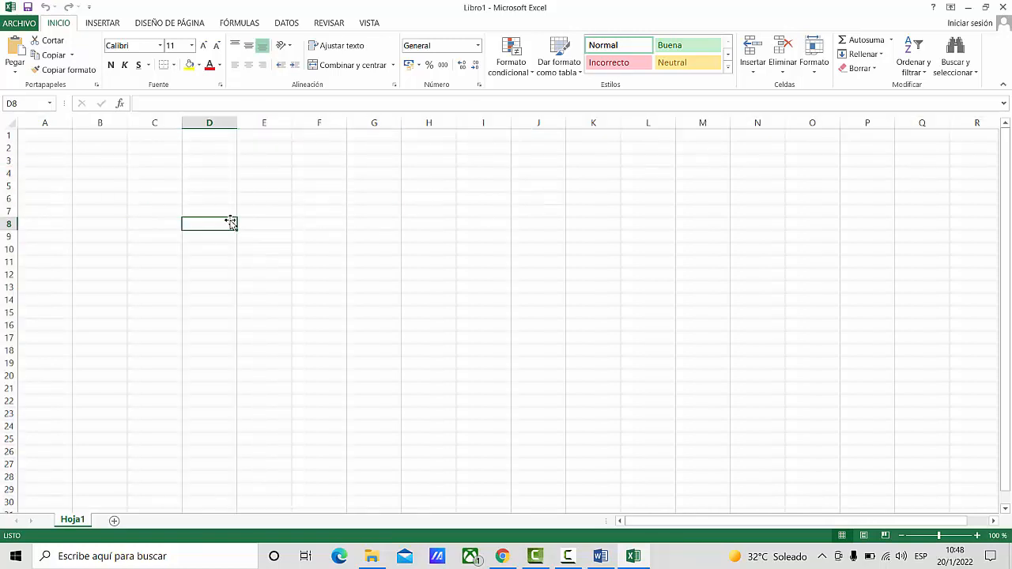
- Select cell B2 and set the sheet's zoom to 99%
click(201, 175)
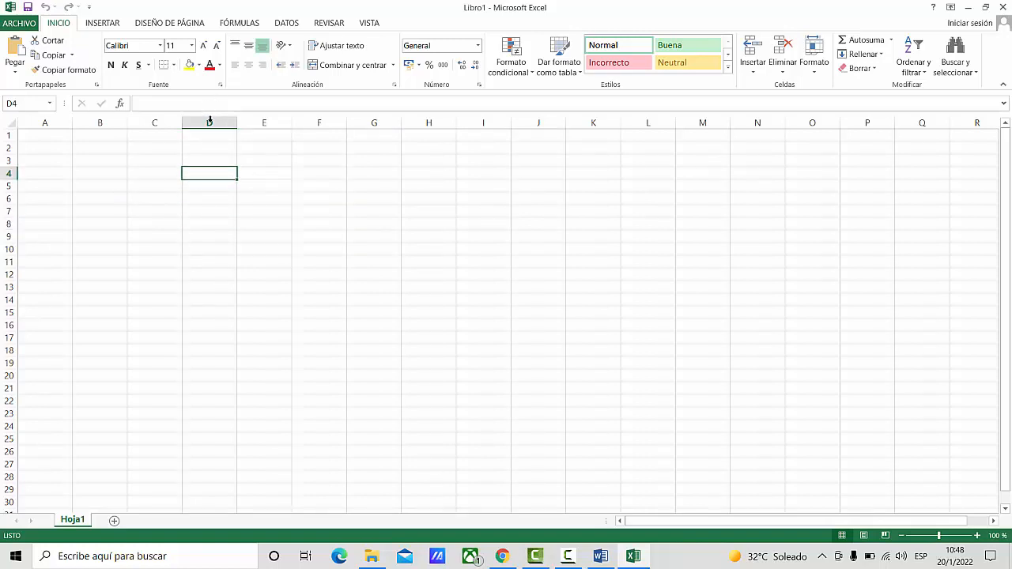
click(101, 148)
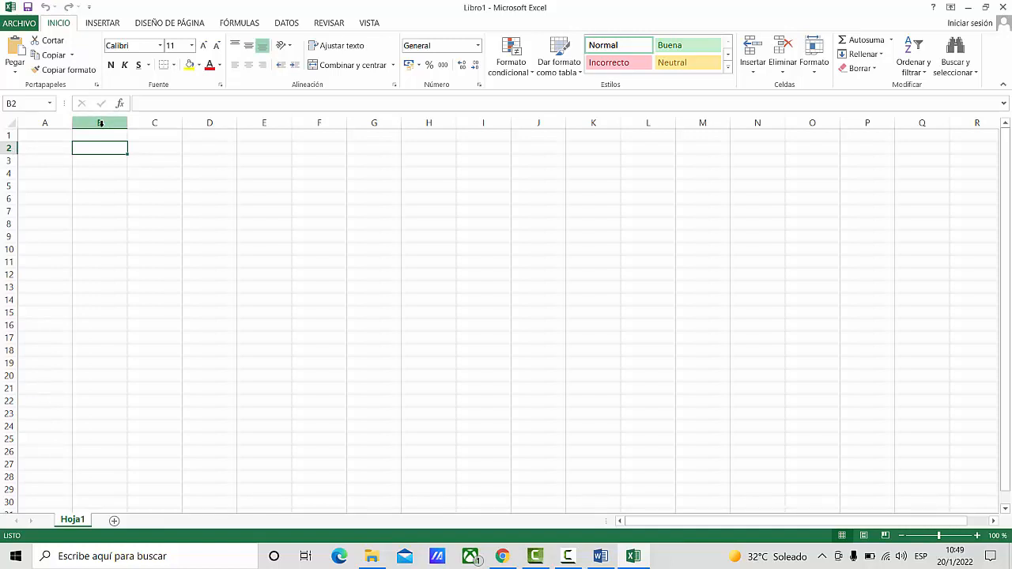
drag(1006, 166, 1004, 138)
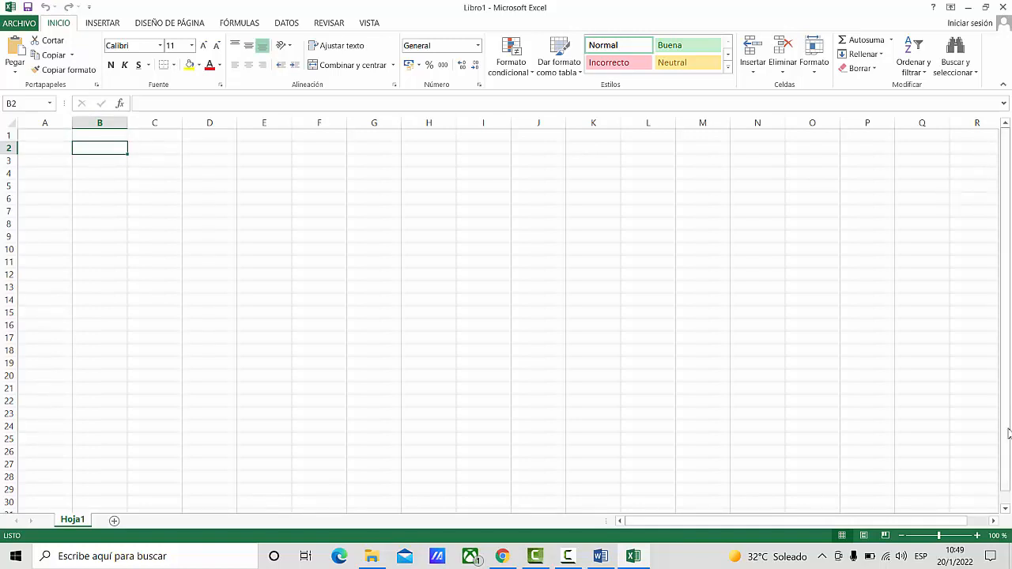
drag(930, 539, 949, 539)
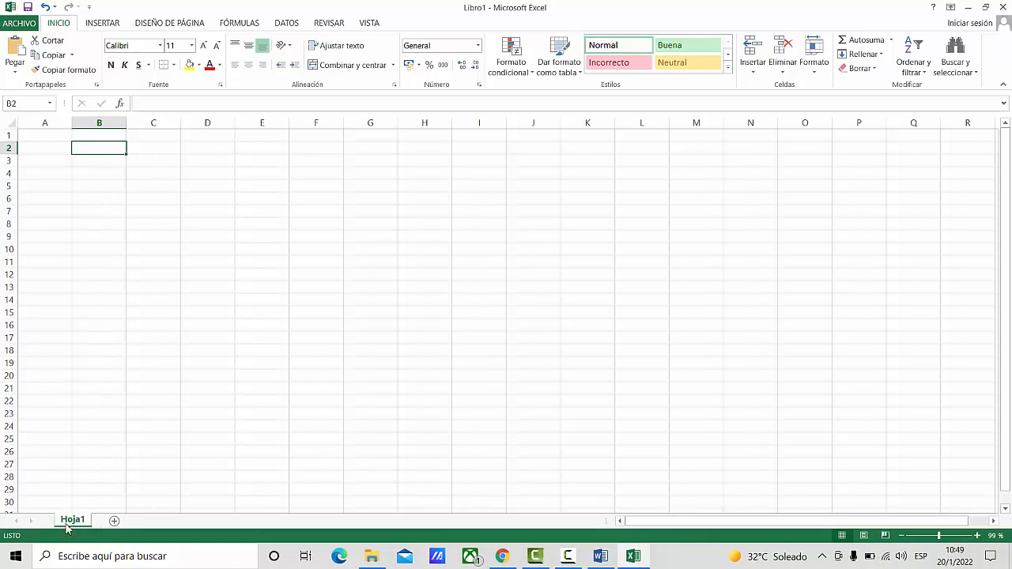
- Add two new worksheets to the workbook and go through all the sheets, returning to Hoja1
click(125, 522)
click(152, 522)
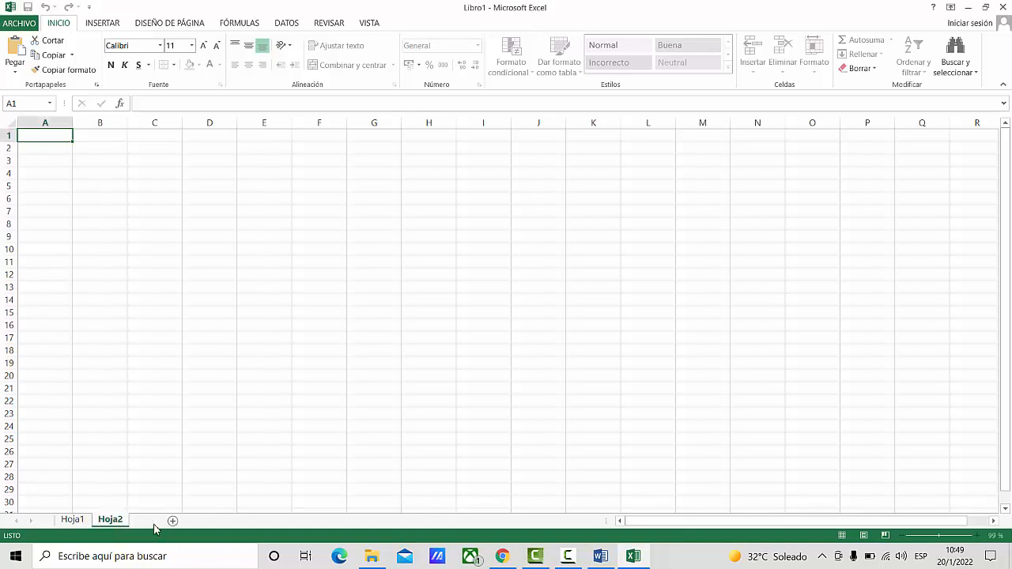
click(72, 519)
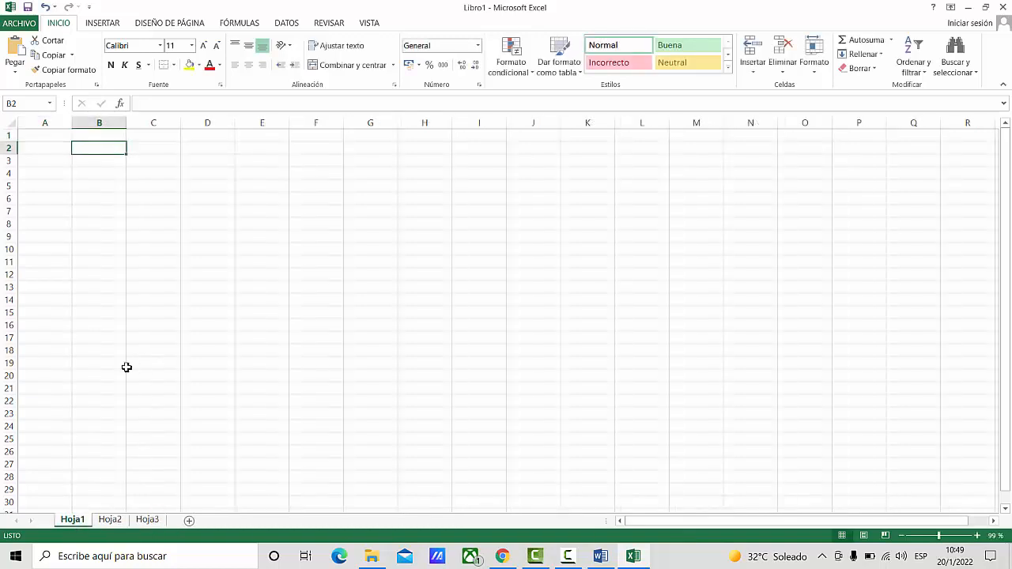
click(109, 519)
click(147, 519)
click(72, 519)
- Rename the worksheet Hoja1 as "Serie de Relleno"
double_click(72, 520)
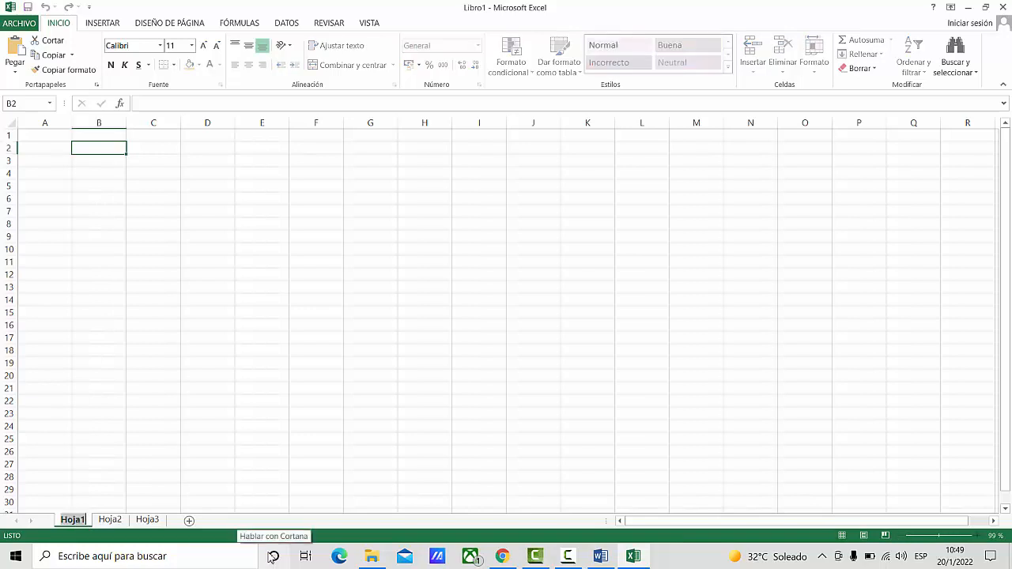
text(Serie)
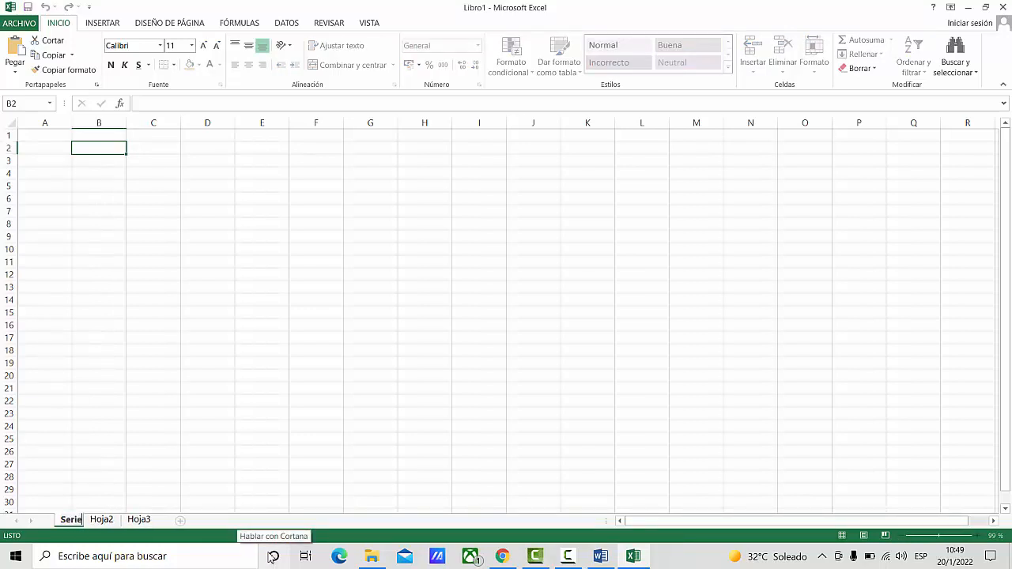
text( de Relleno)
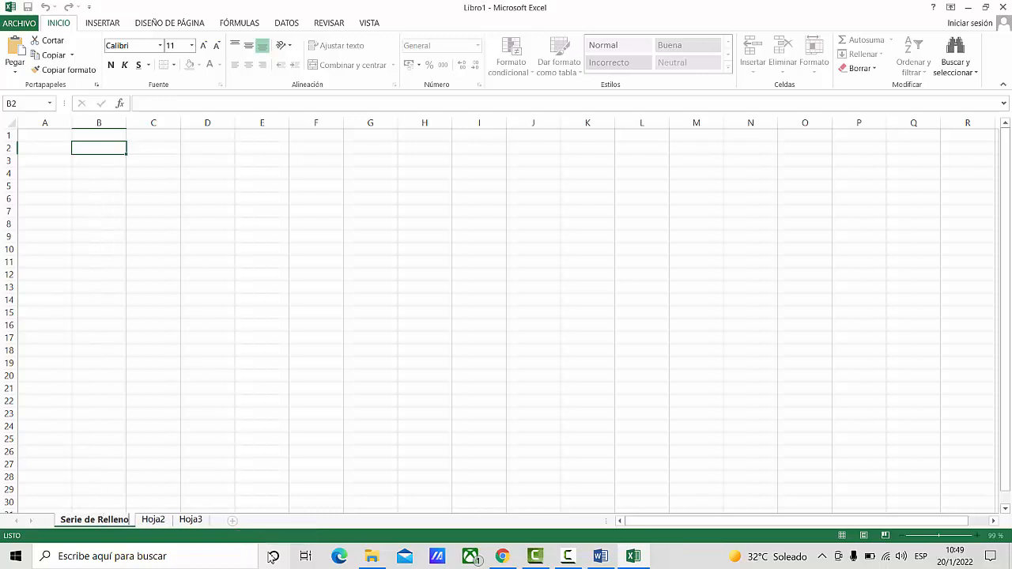
key(Return)
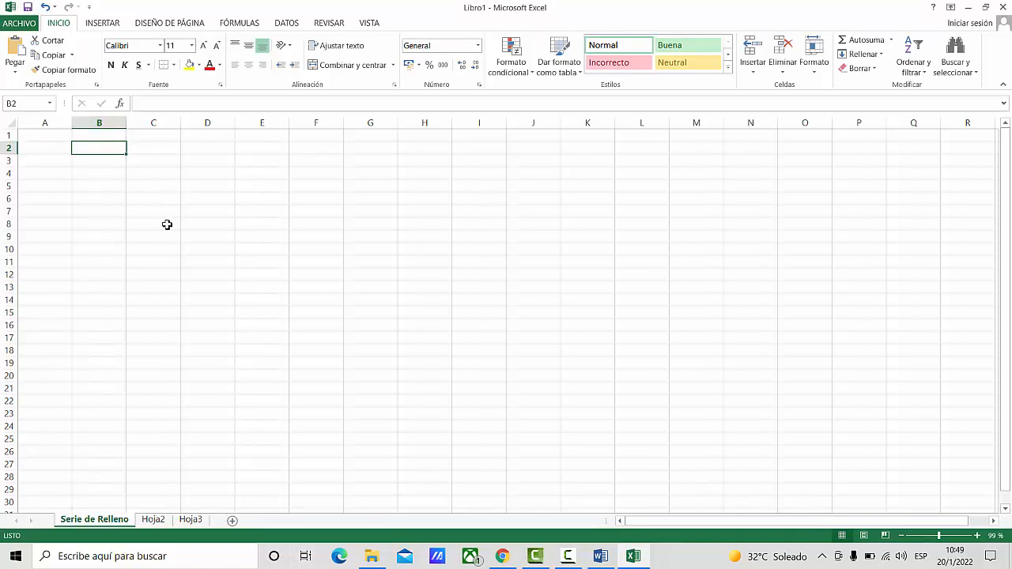
- Enter 1 in cell B2 and fill it down to B15 as a consecutive series (Serie de relleno)
text(1)
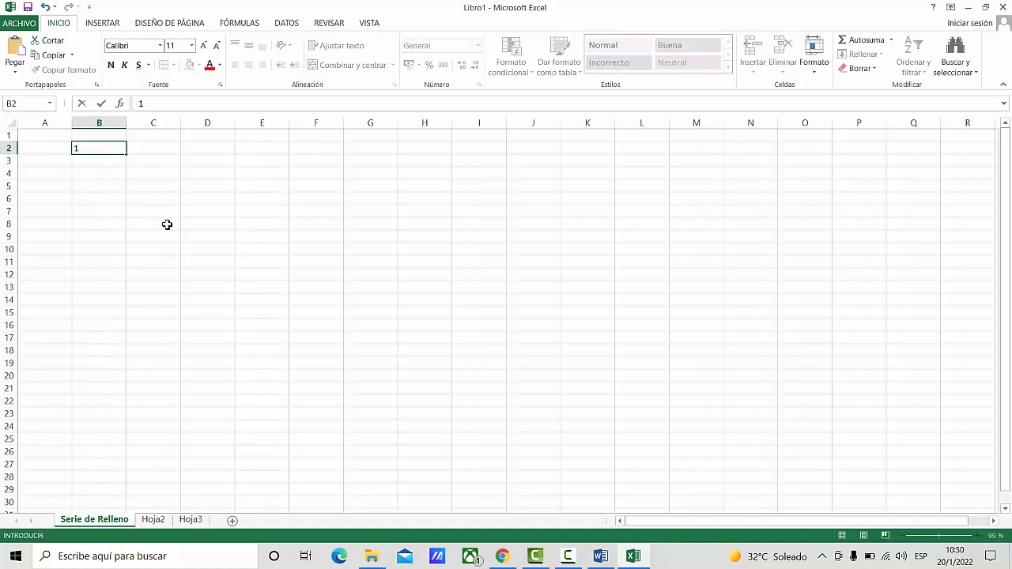
key(Return)
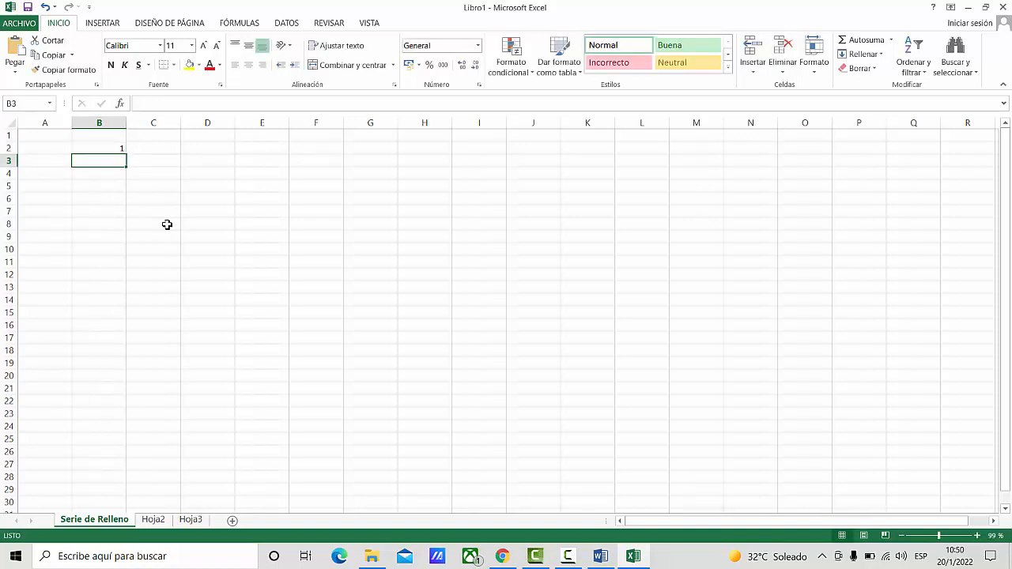
click(104, 148)
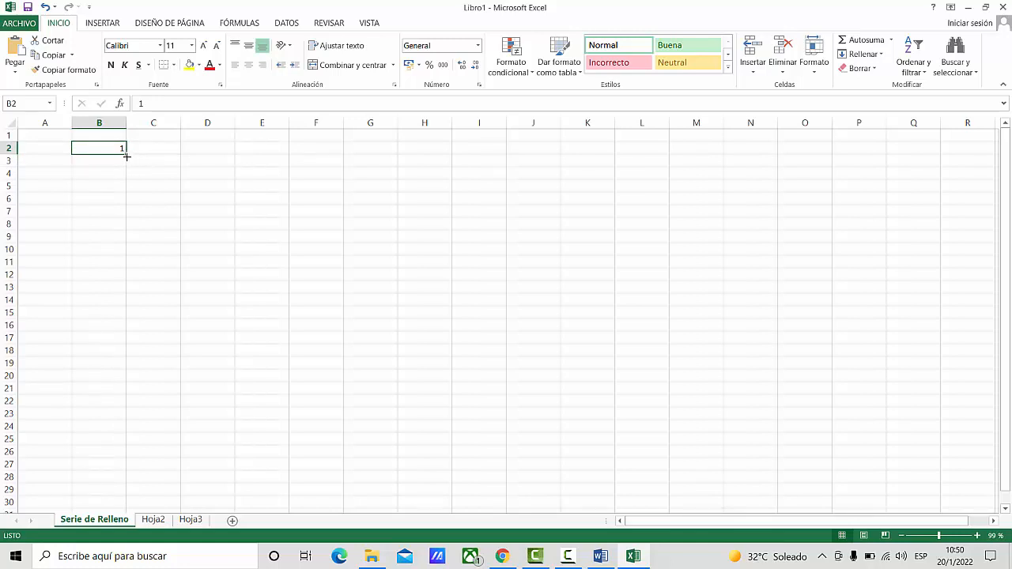
drag(127, 156, 93, 324)
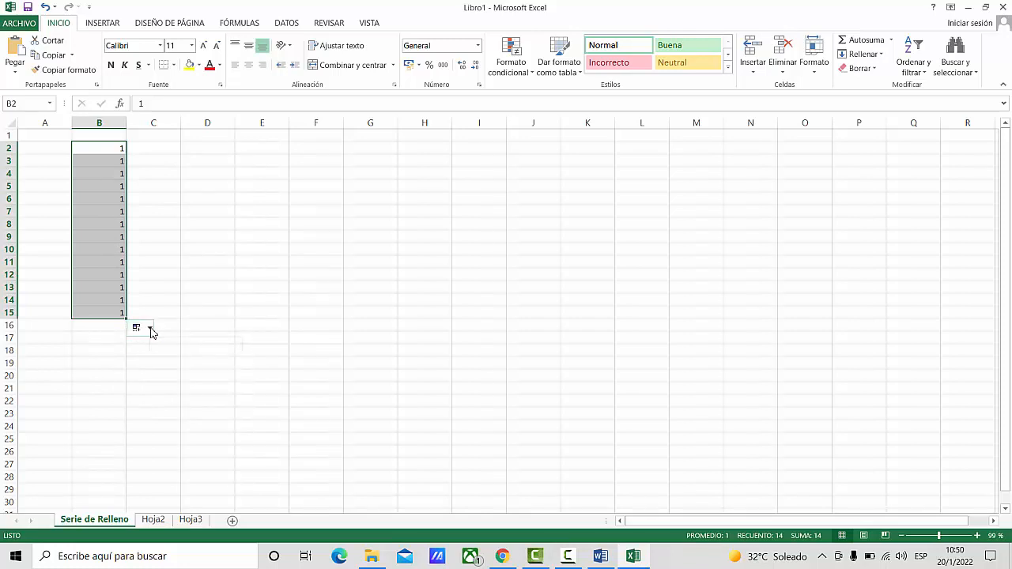
click(150, 329)
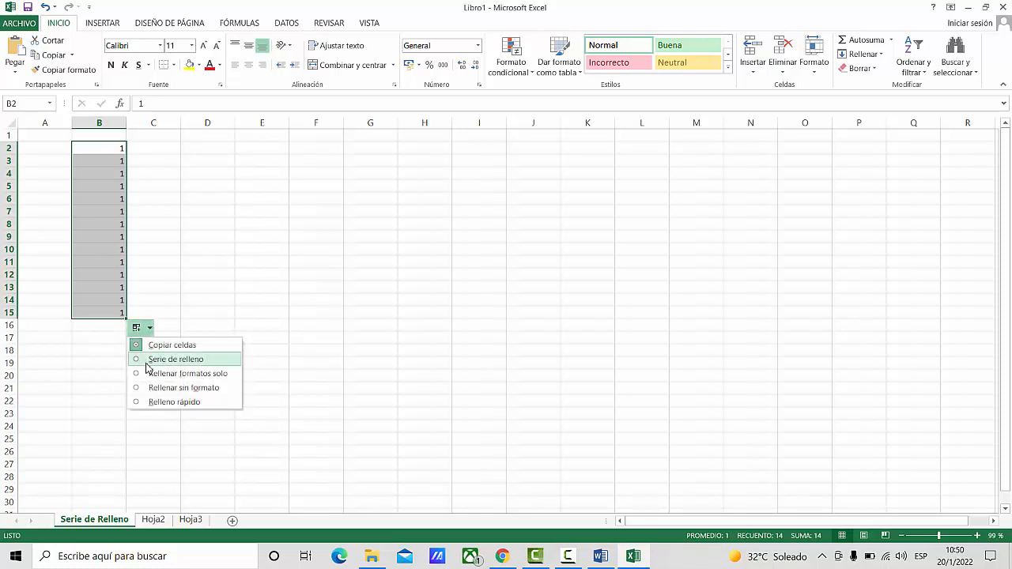
click(147, 360)
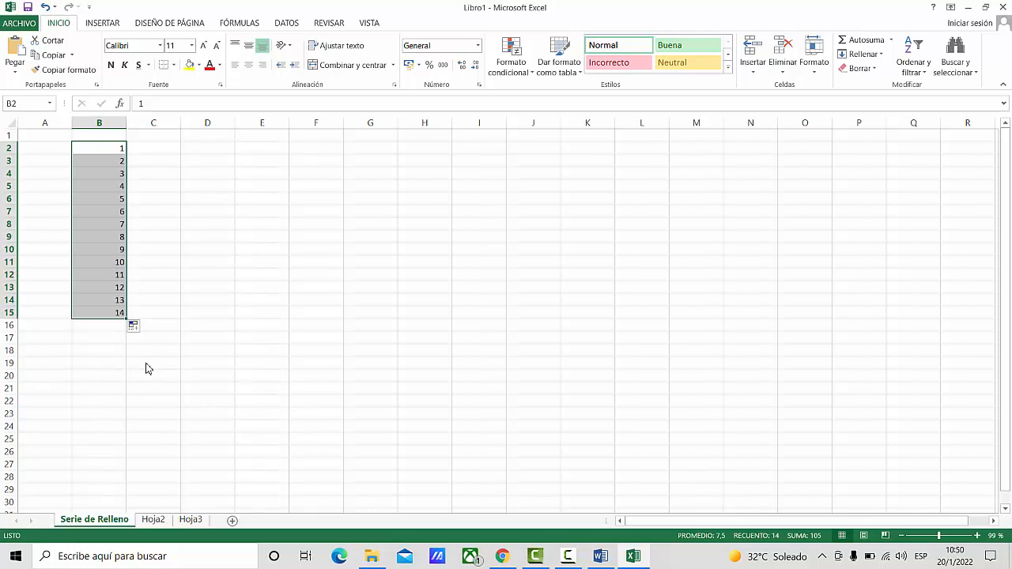
click(204, 306)
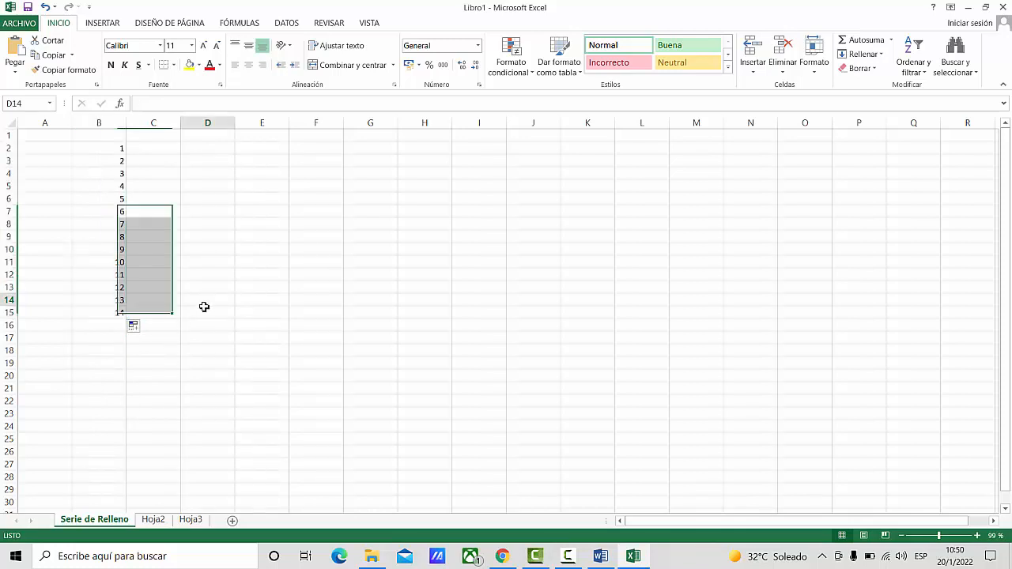
text(1)
key(Return)
text(2)
key(Return)
text(2)
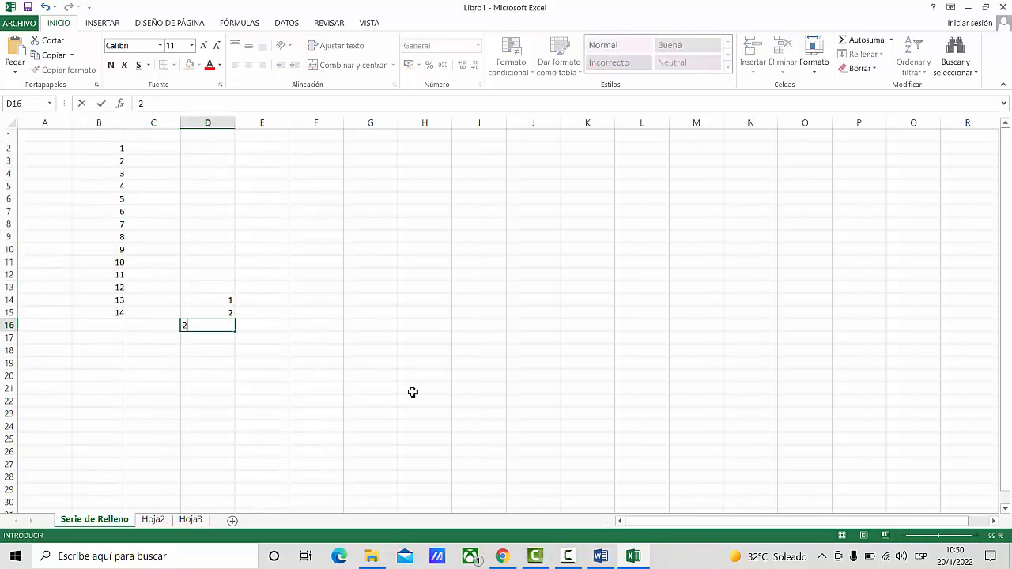
click(207, 287)
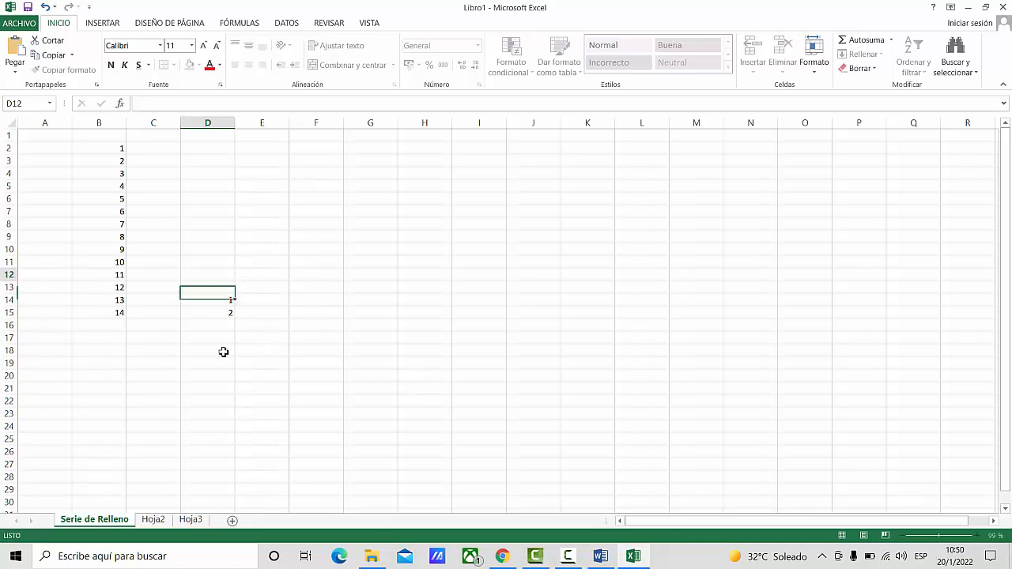
drag(207, 274, 216, 373)
key(Delete)
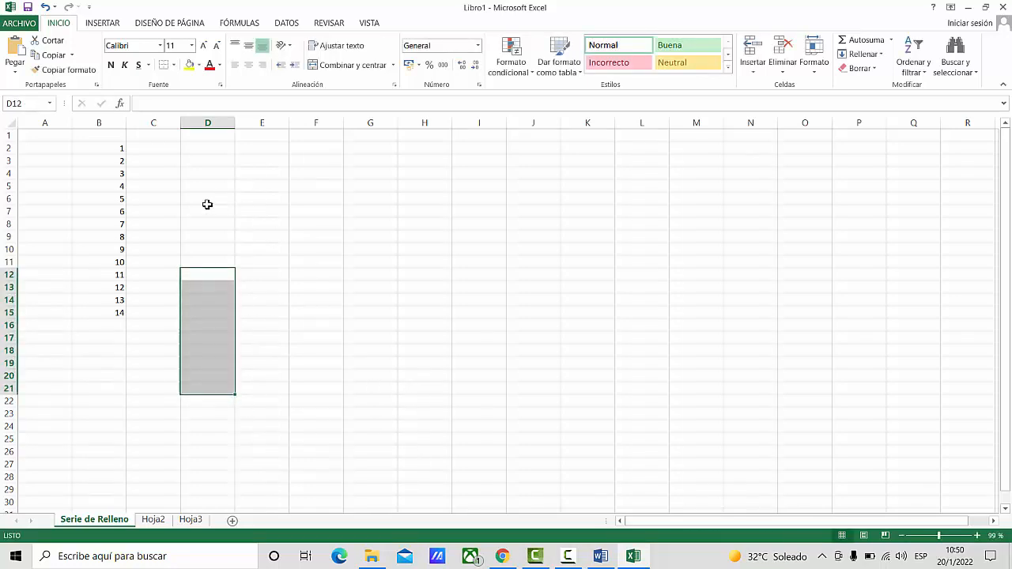
- Enter 2 in D2 and 4 in D3, and fill the pair down to D12 as a series of even numbers
click(204, 150)
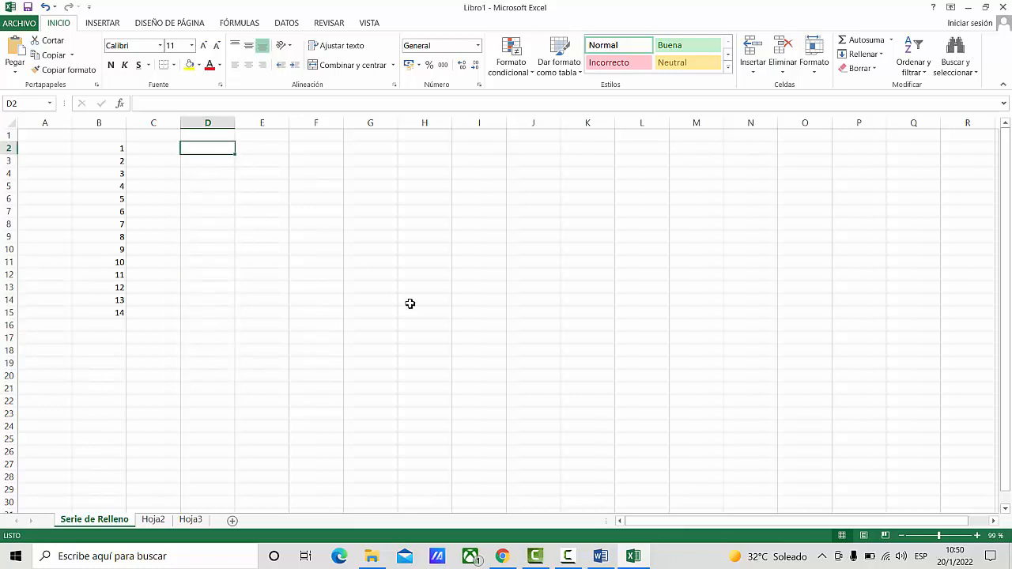
text(2)
key(Return)
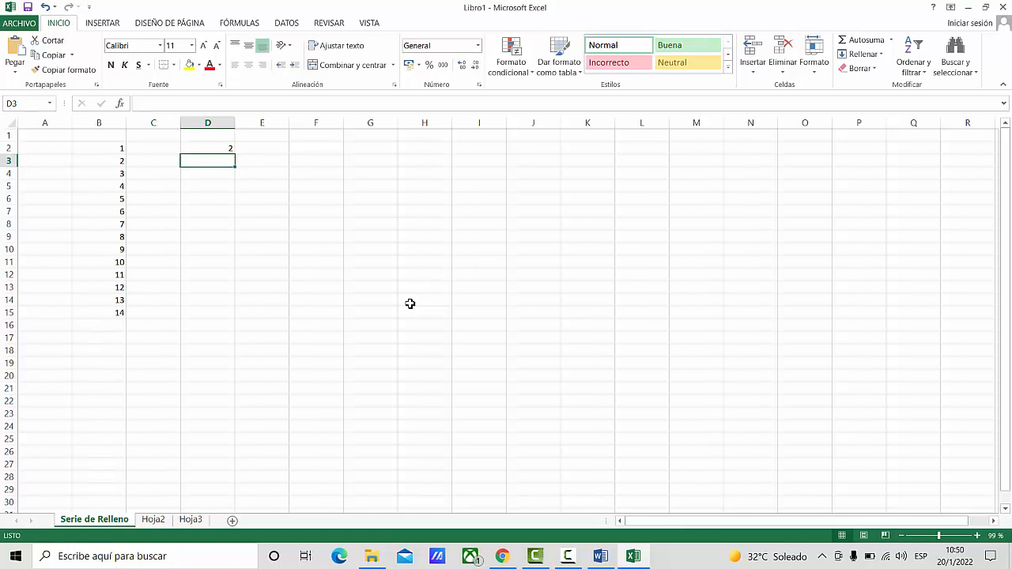
text(4)
key(Return)
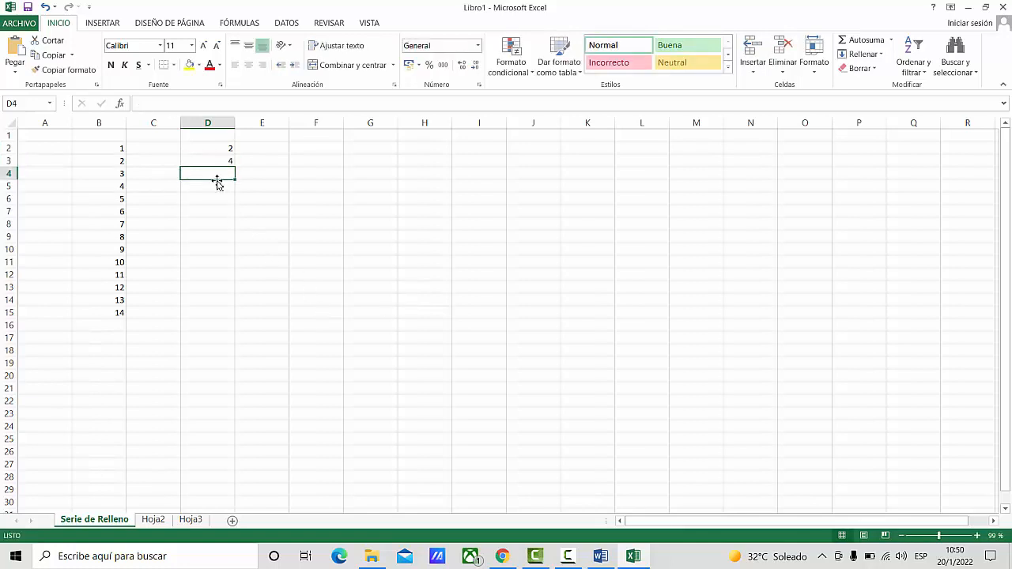
drag(205, 151, 228, 275)
drag(227, 288, 227, 321)
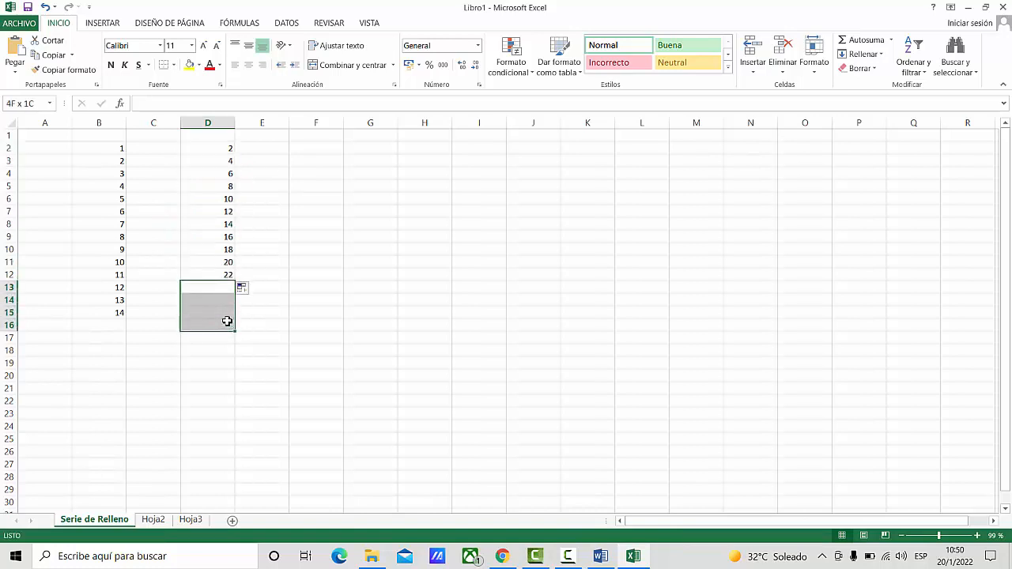
click(227, 321)
click(226, 151)
click(226, 163)
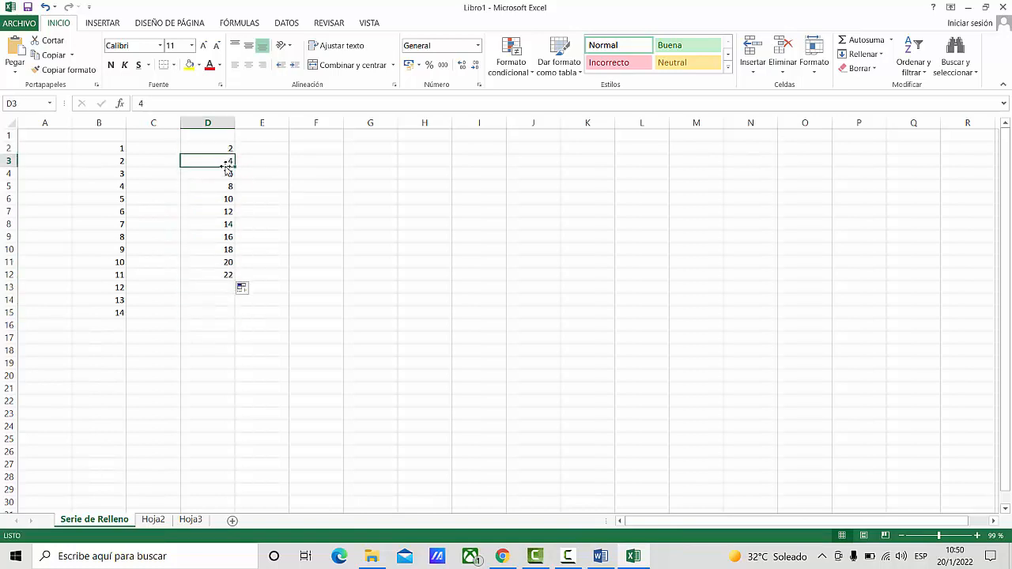
click(225, 174)
click(227, 186)
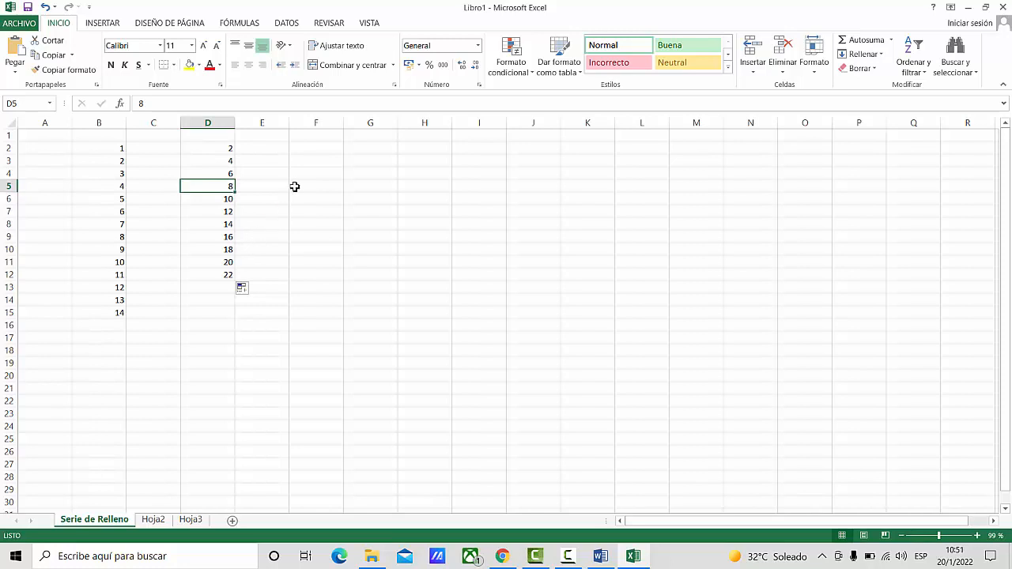
- Enter 5 in F2 and 10 in F3, and fill the pair down to F16 as a series in steps of five
click(317, 150)
text(5)
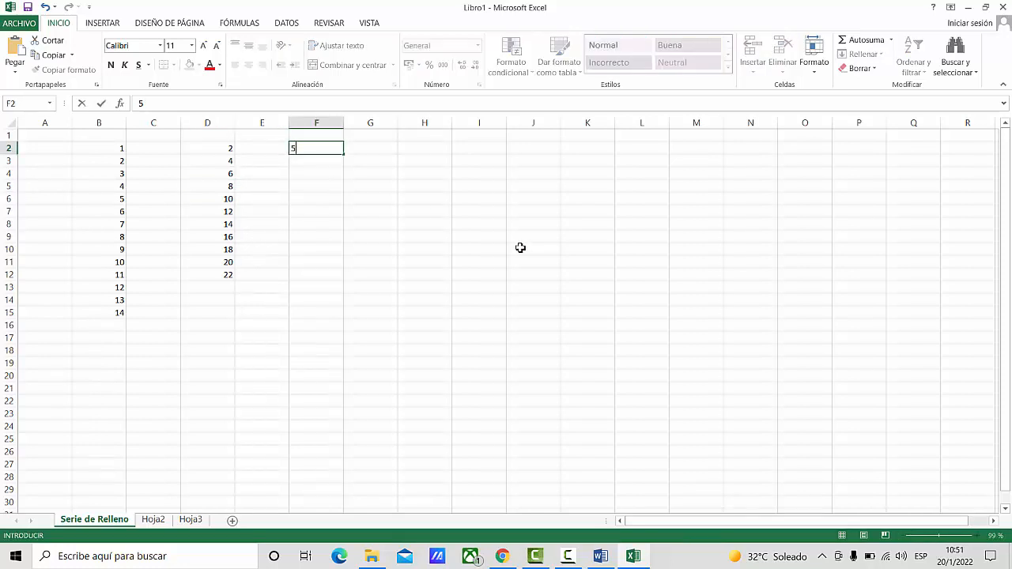
key(Return)
text(10)
key(Return)
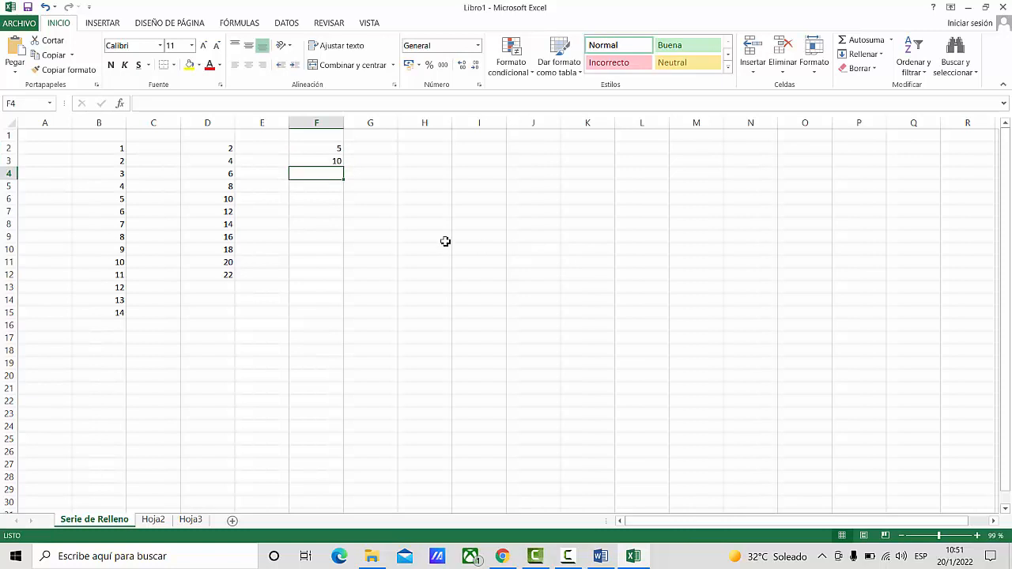
drag(326, 151, 330, 169)
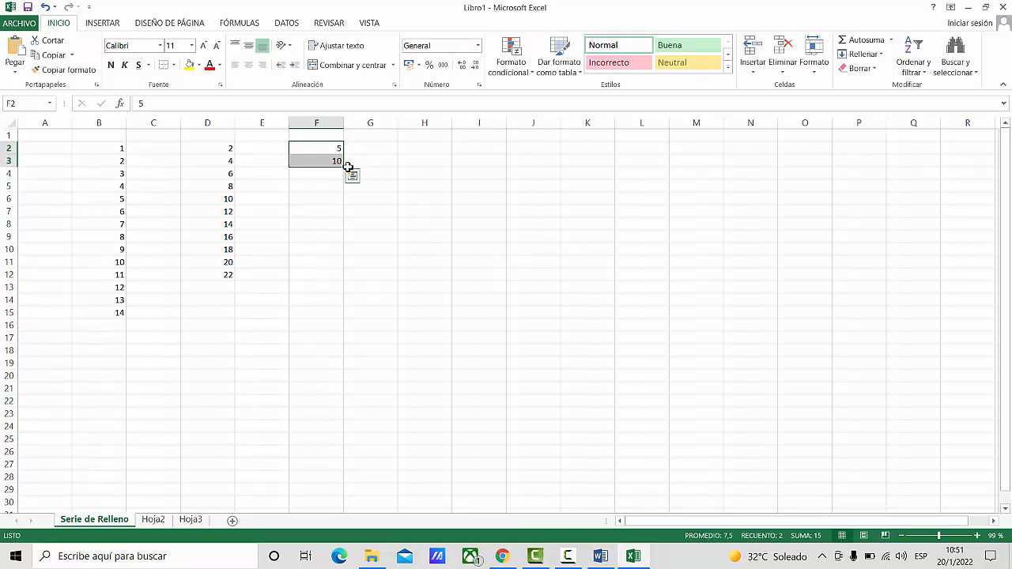
drag(343, 166, 335, 328)
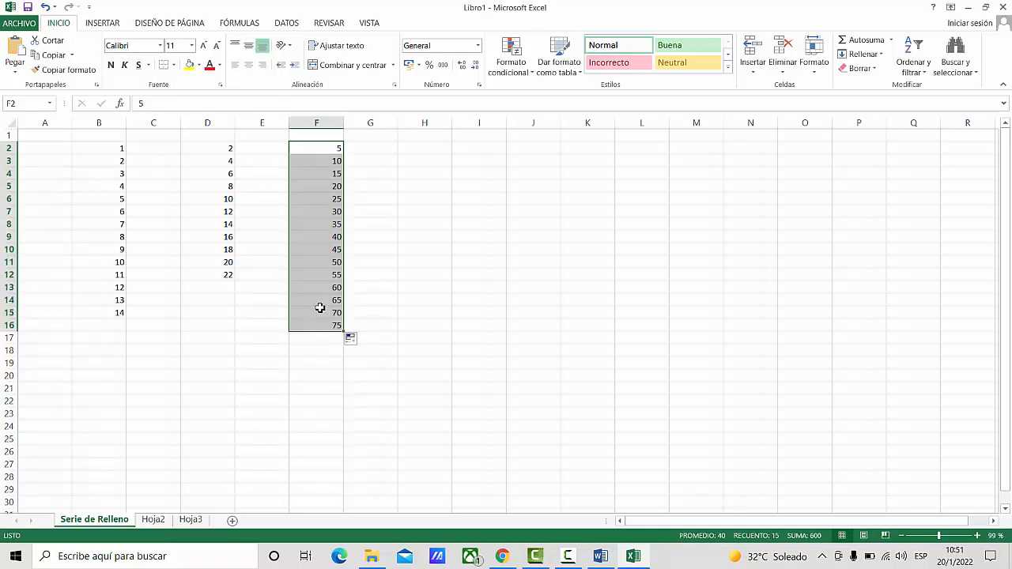
click(434, 265)
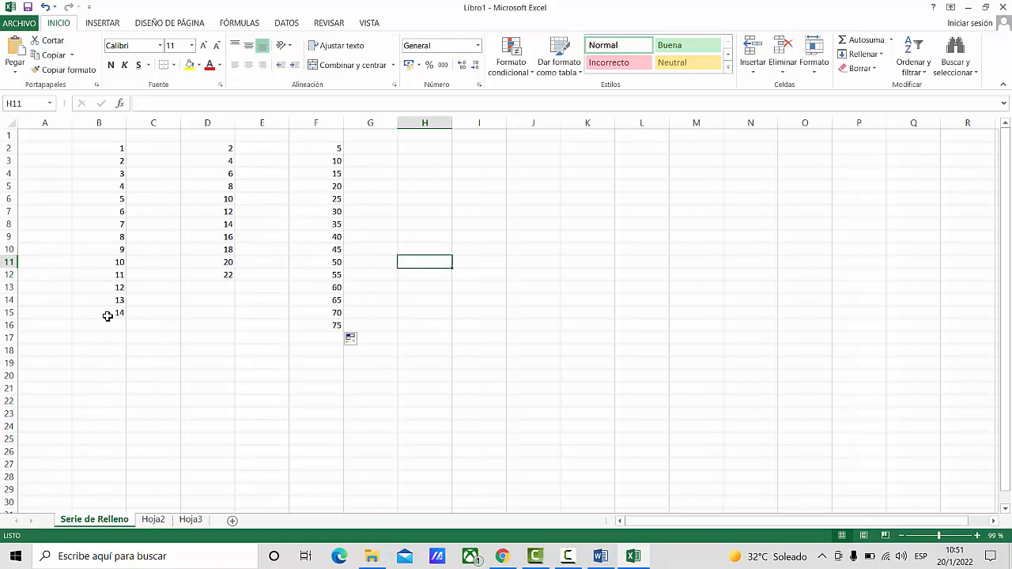
- Fill the value of cell B15 across into C15
click(115, 314)
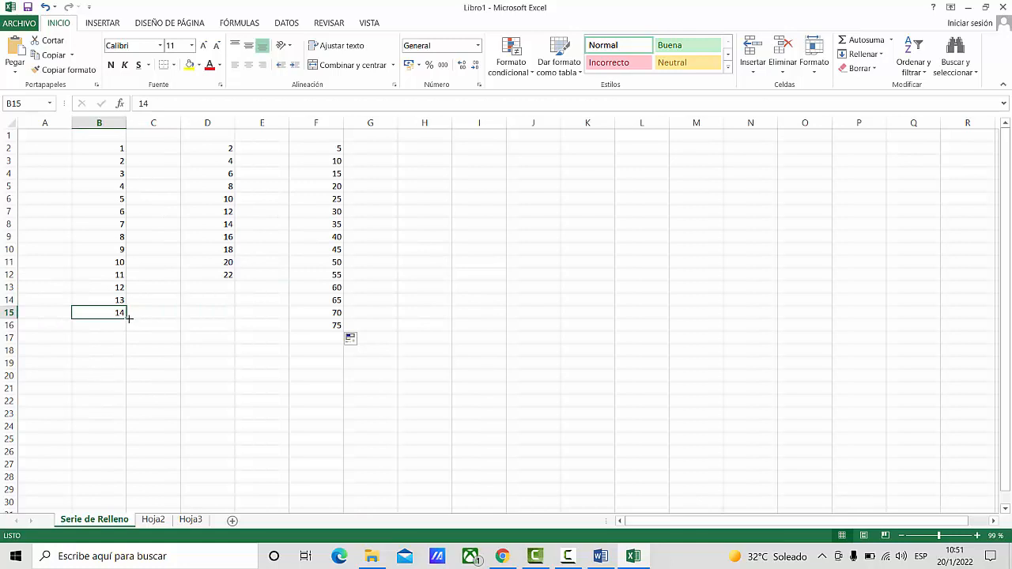
drag(129, 318, 166, 321)
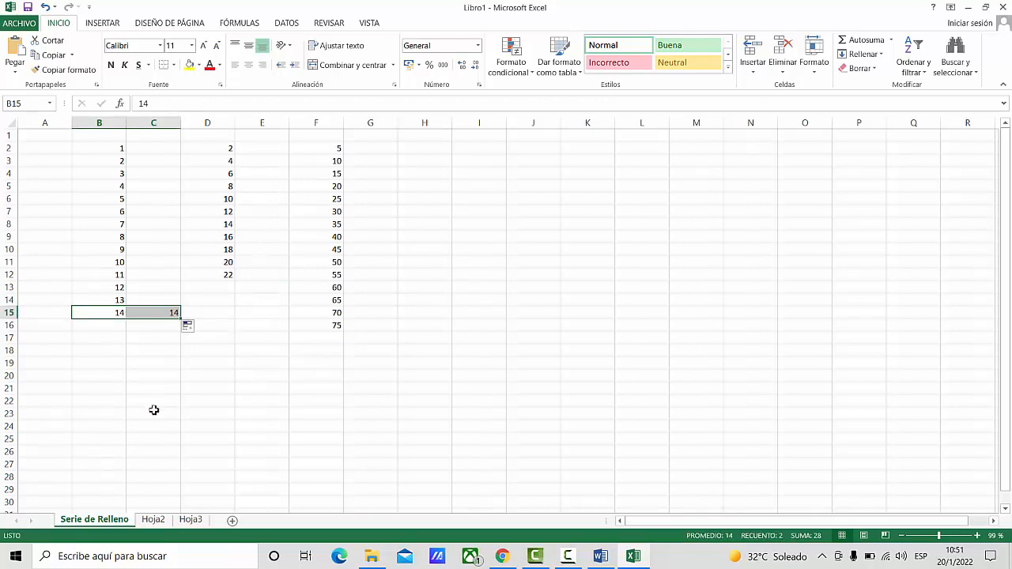
click(153, 409)
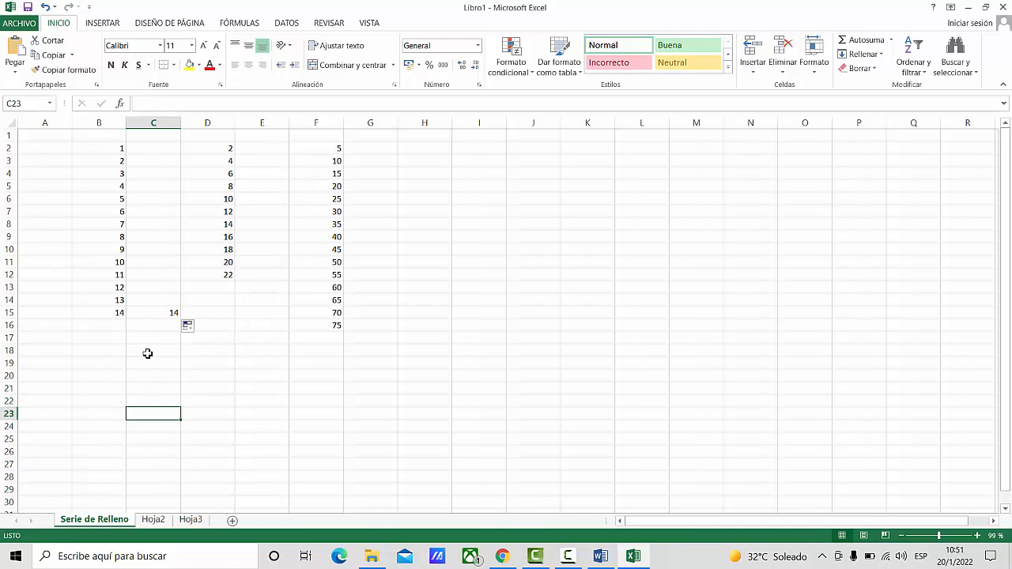
- Enter "lunes" in cell H2 and fill it down to H8 as the days of the week
click(429, 150)
text(lubes)
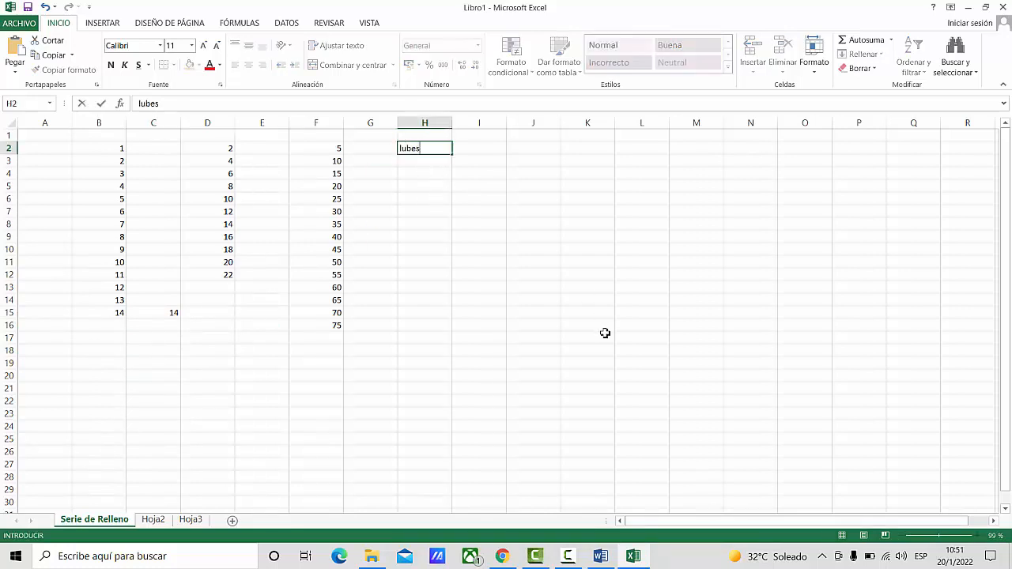
key(BackSpace)
key(BackSpace)
key(BackSpace)
text(nes)
key(Return)
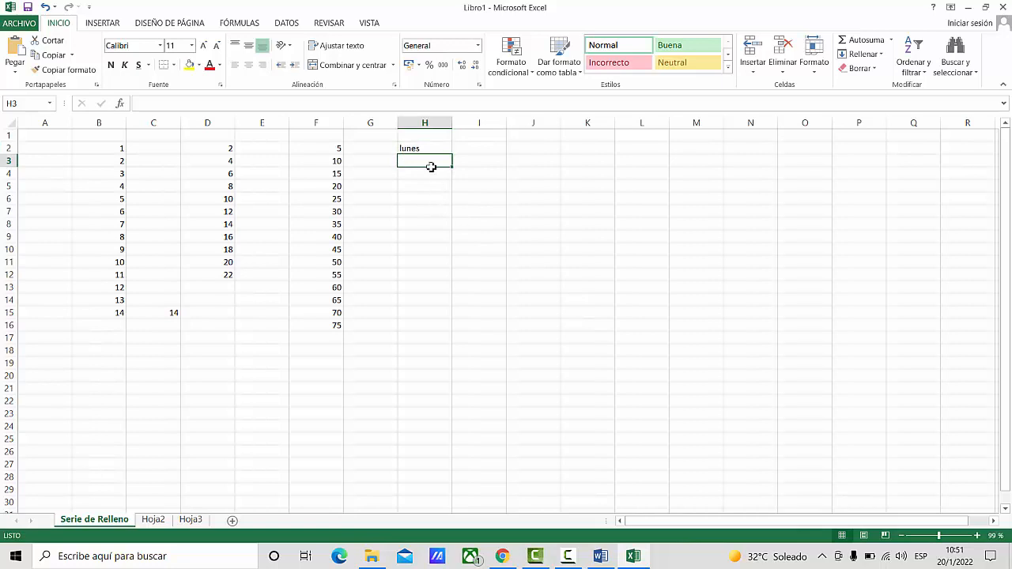
click(419, 148)
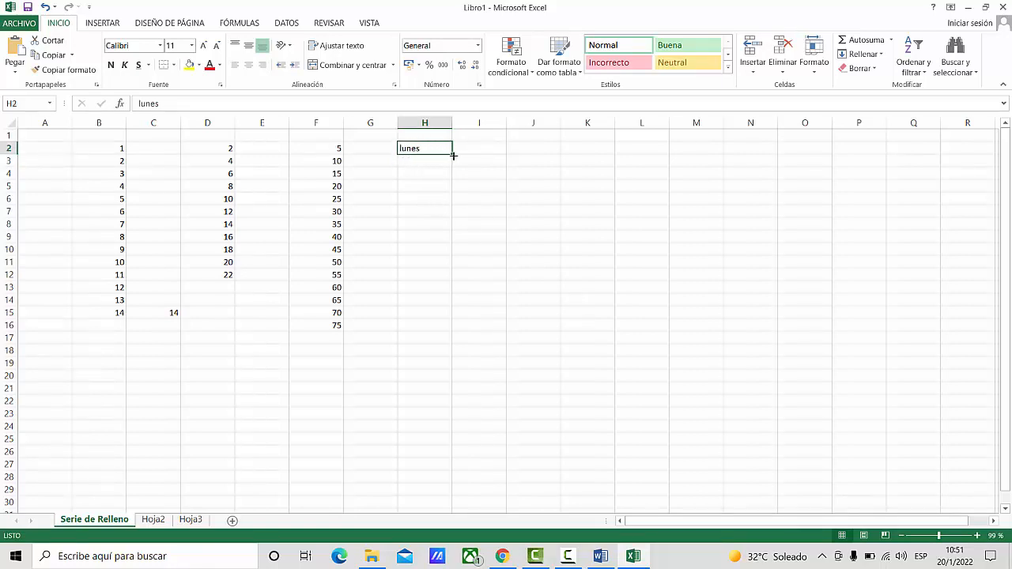
drag(453, 155, 447, 231)
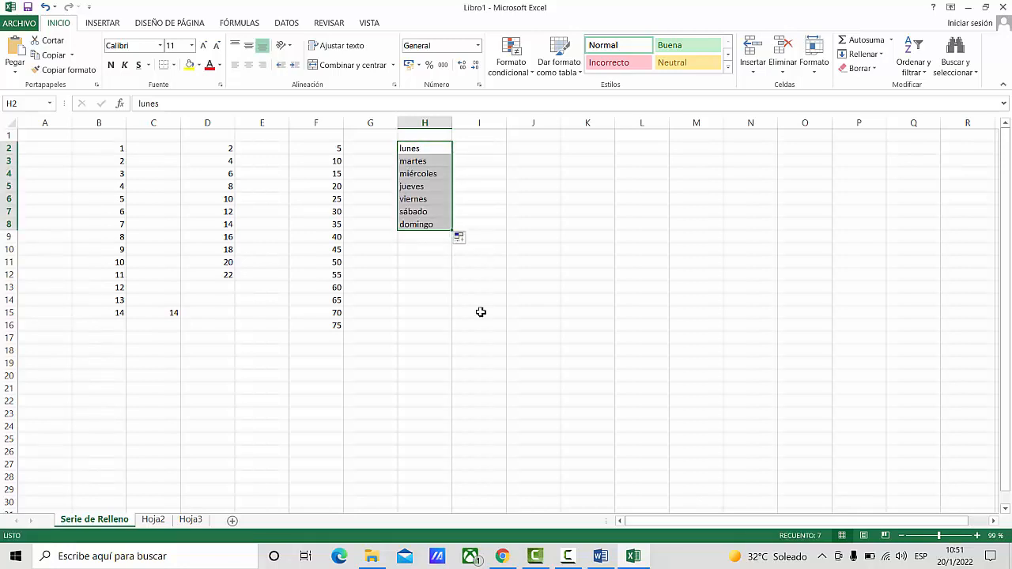
- Enter "enero" in cell J2 and fill it down to J13 as the months of the year
click(539, 149)
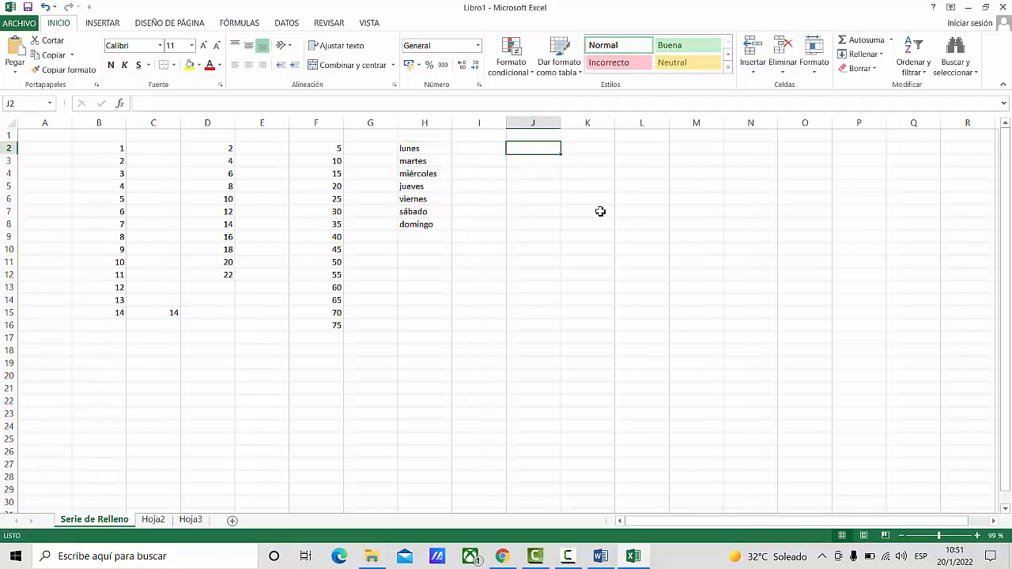
text(enero)
key(ctrl+Return)
drag(561, 155, 557, 300)
click(509, 377)
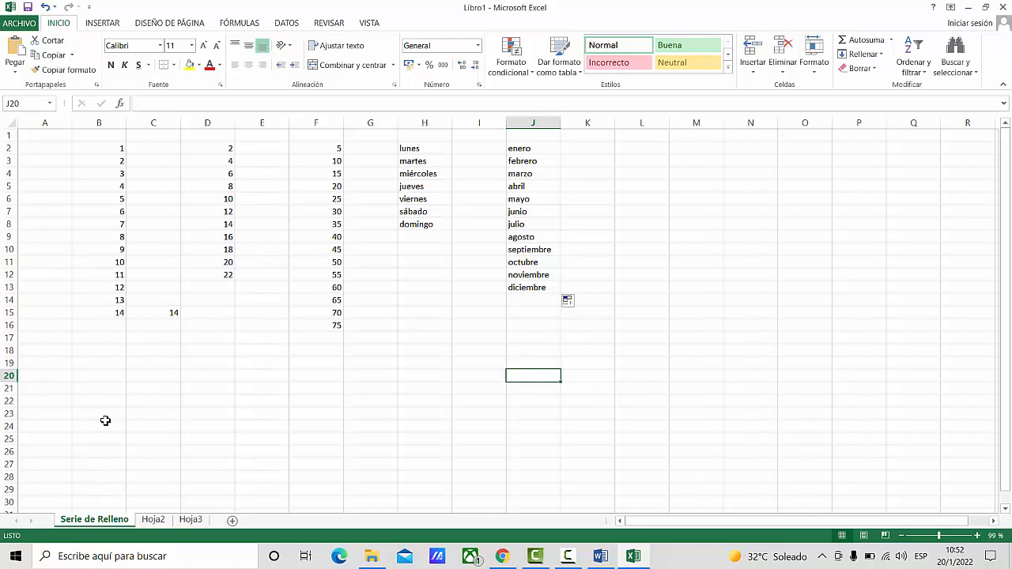
- Rename the worksheet Hoja2 as "Operaciones"
click(151, 523)
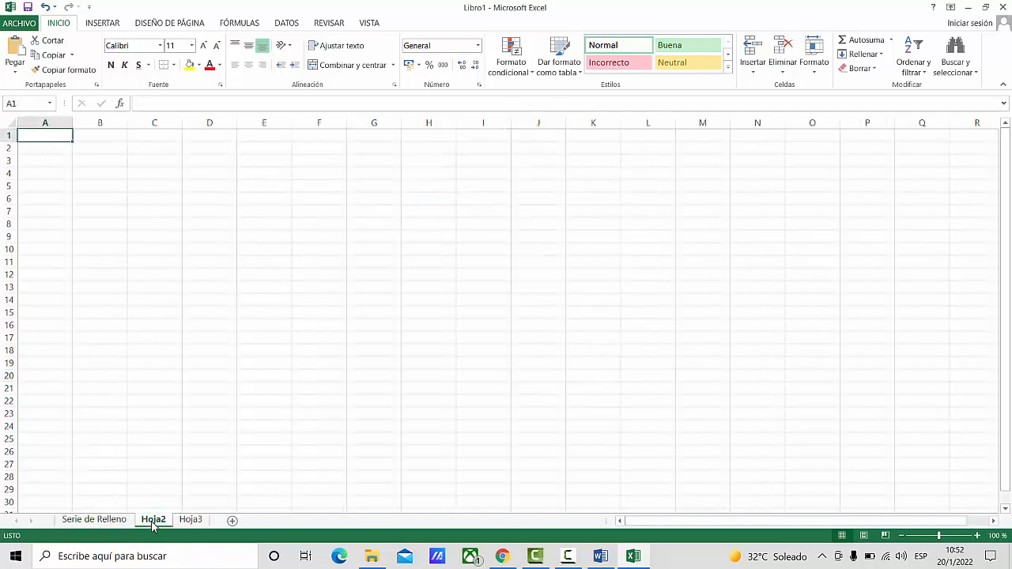
double_click(154, 520)
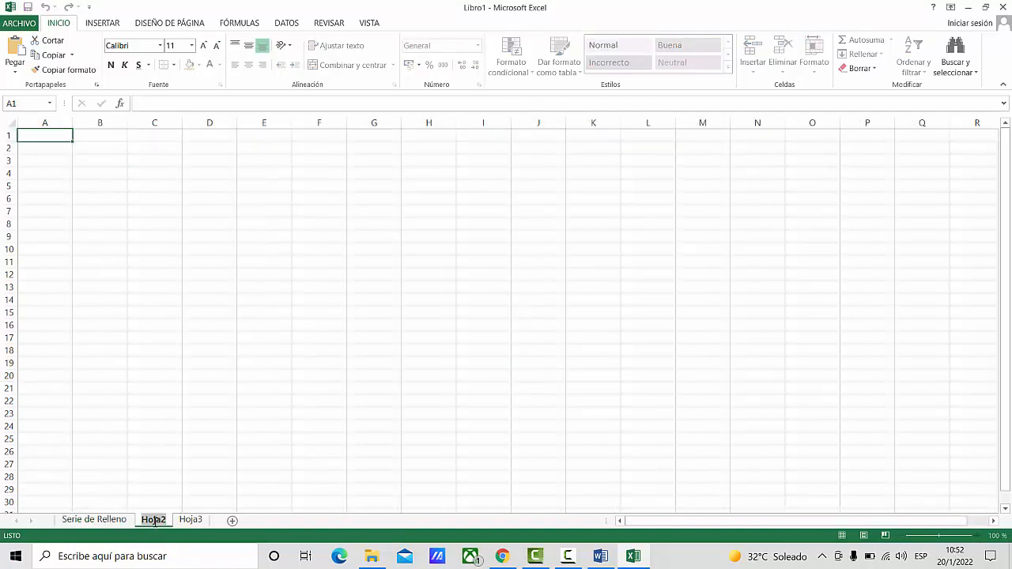
text(Operaciones)
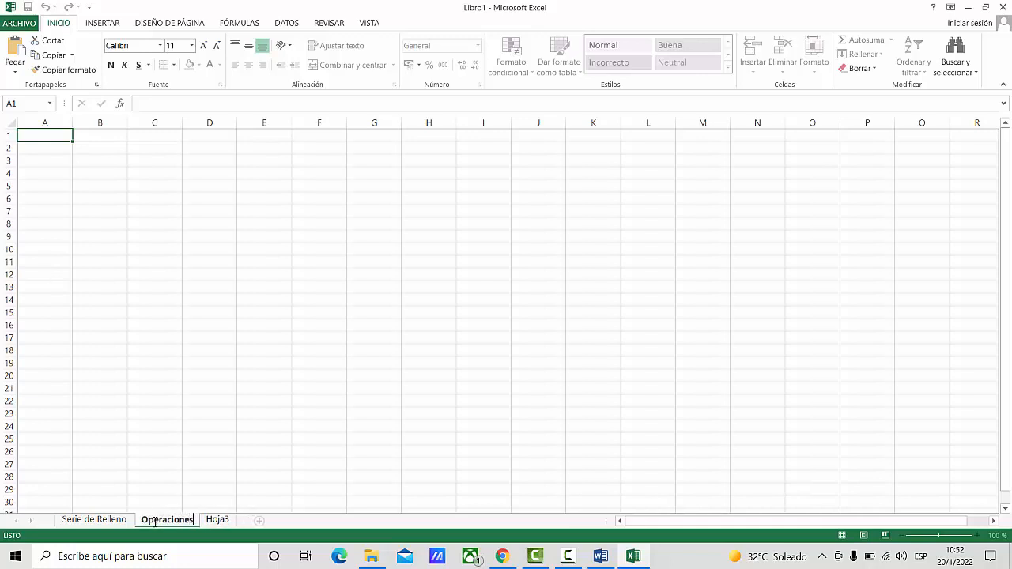
key(Return)
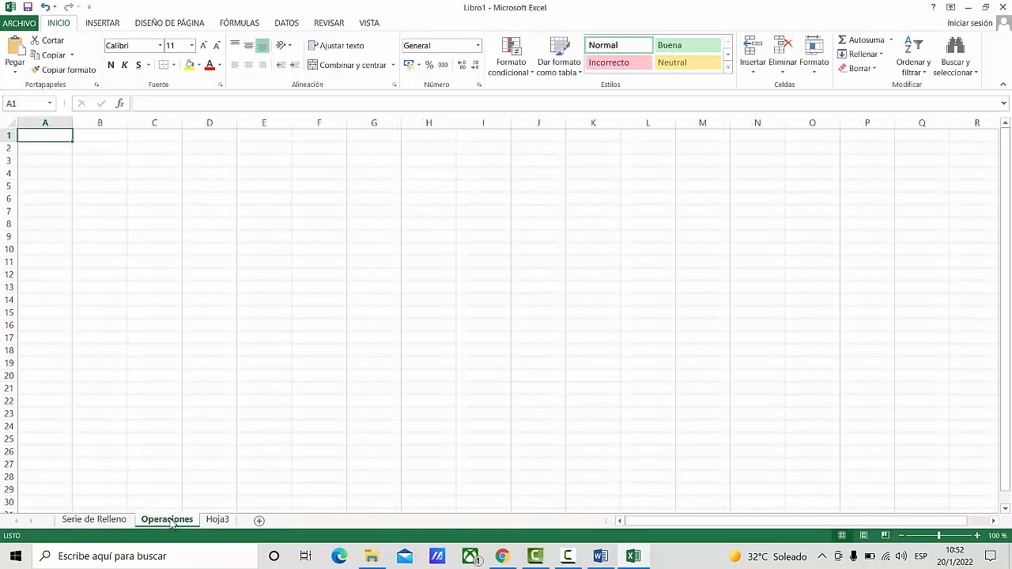
- Go back and forth between the Serie de Relleno and Operaciones sheets, ending on Operaciones
click(102, 520)
click(162, 520)
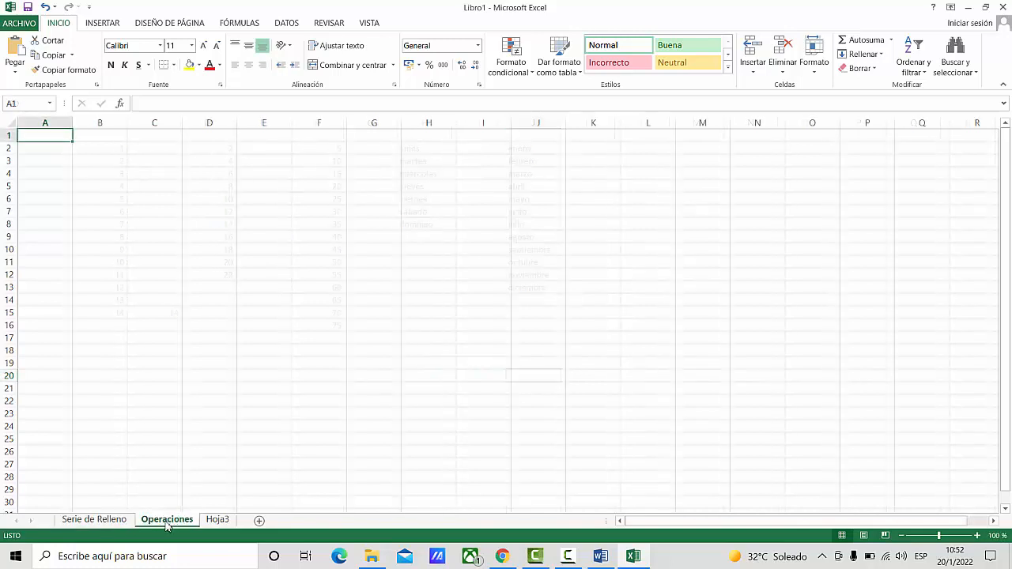
click(83, 522)
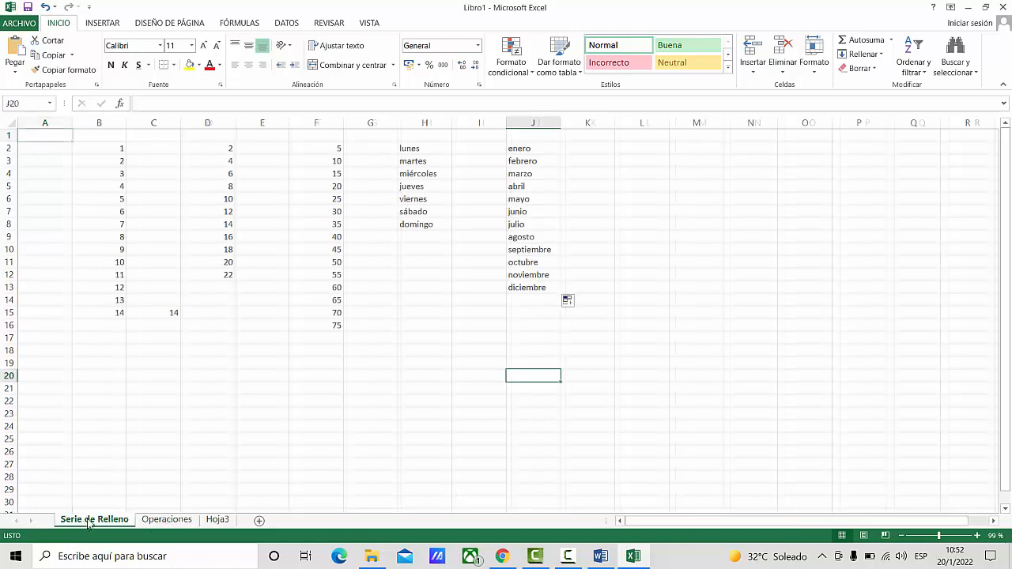
click(157, 522)
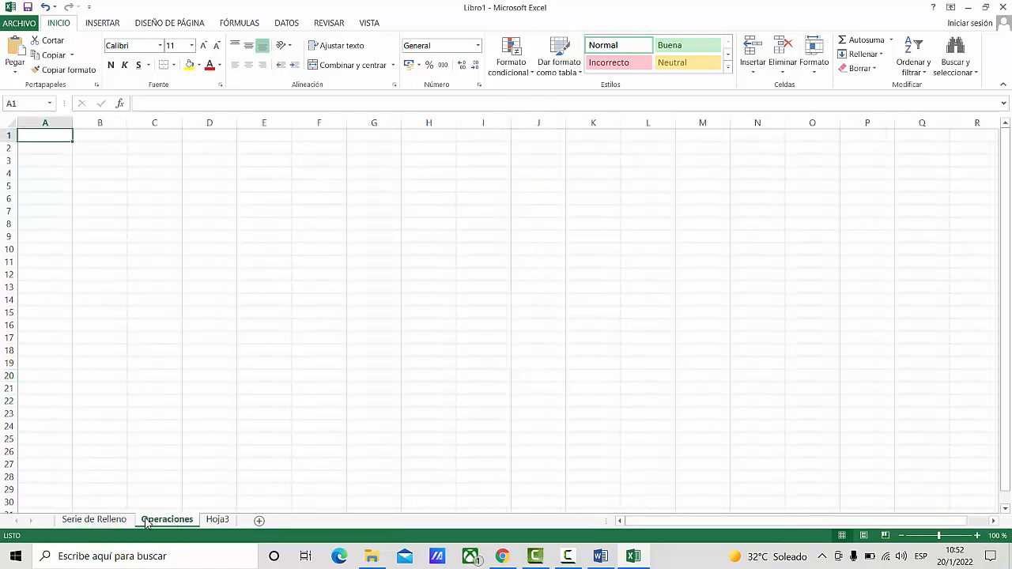
click(103, 520)
click(162, 521)
- Enter the headings Suma, Resta, Multiplicacion and Division in cells C5 to F5 of the Operaciones sheet
click(152, 187)
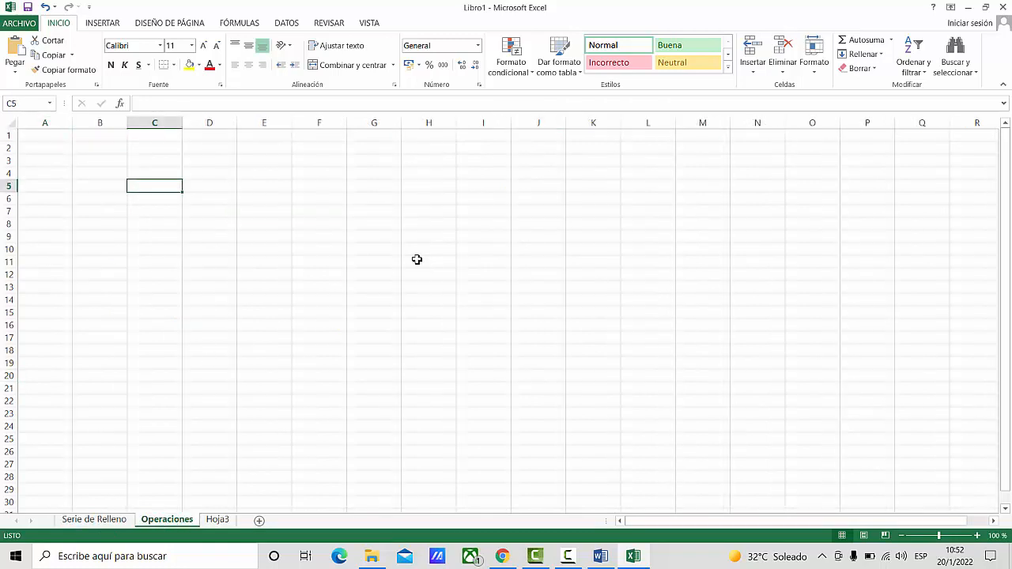
text(Suma)
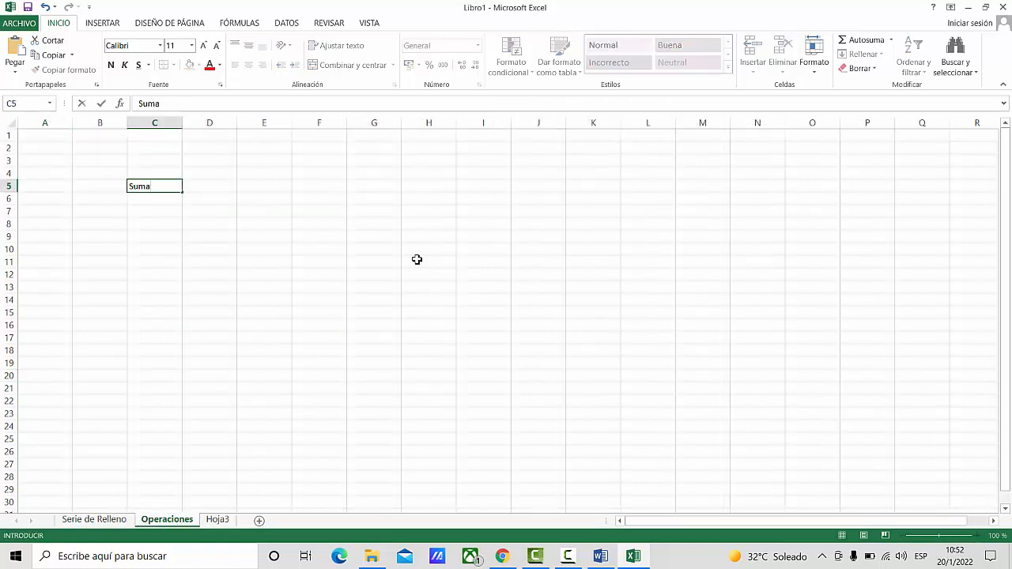
key(Tab)
text(Resta)
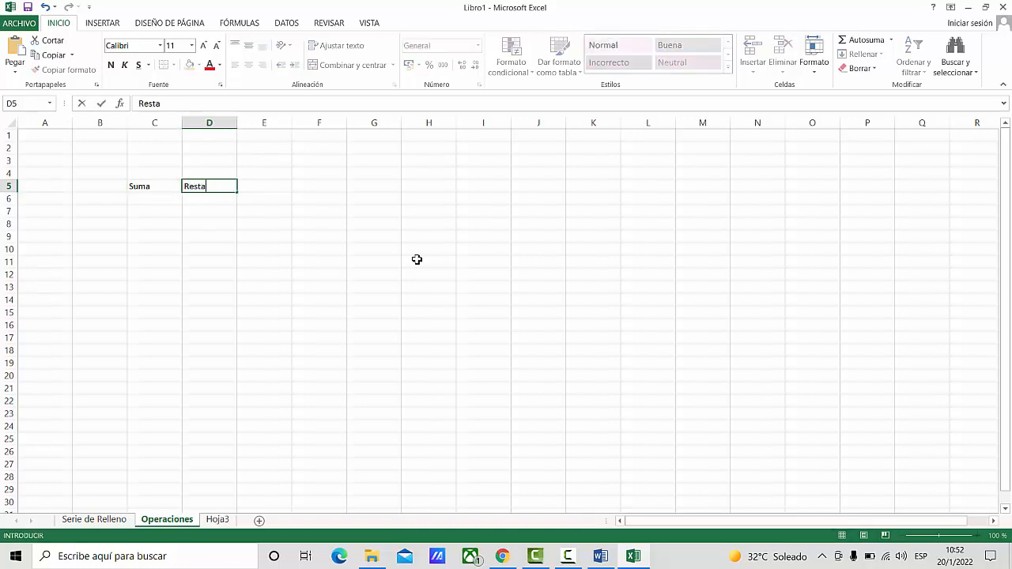
key(Tab)
text(Multi)
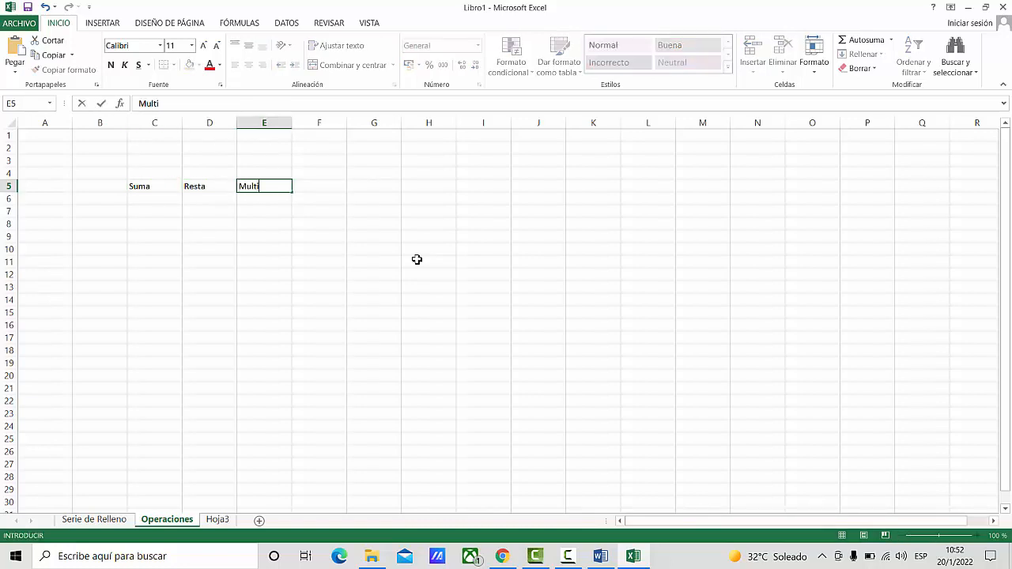
text(plicaci)
key(Tab)
text(Division)
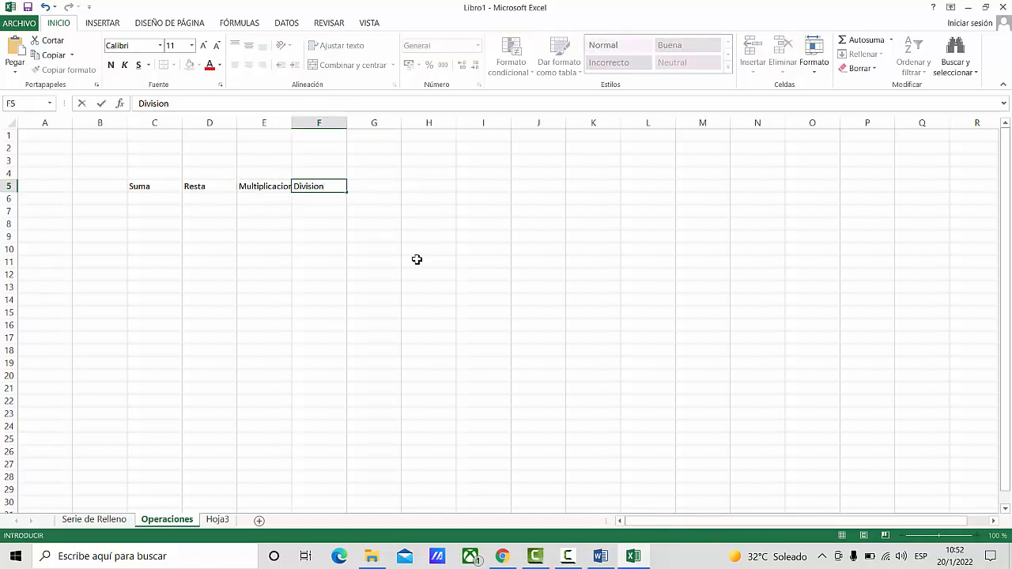
key(Return)
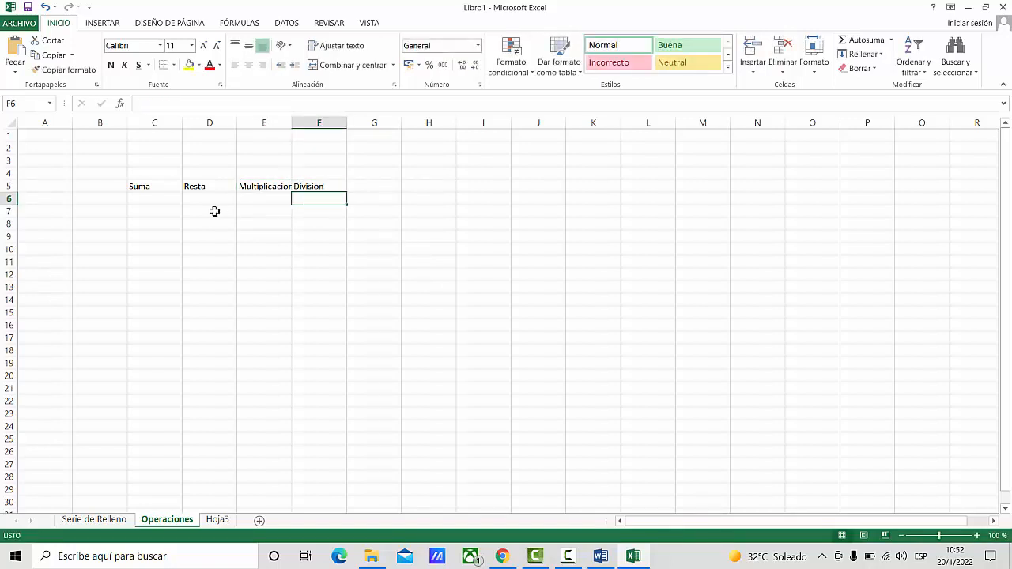
- Enter 10 in cell C6 and 2 in cell C7 under the Suma heading
click(152, 204)
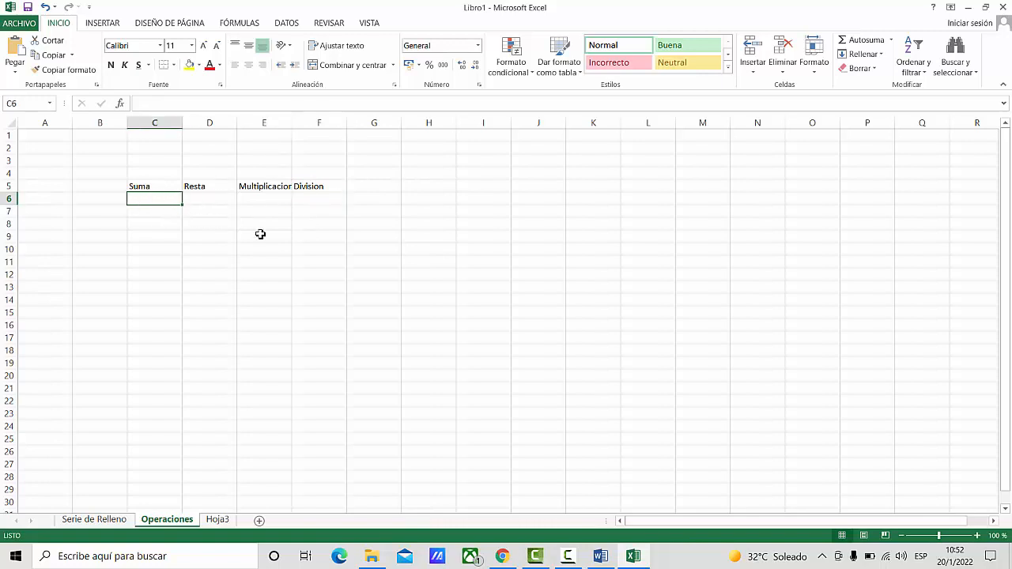
text(10)
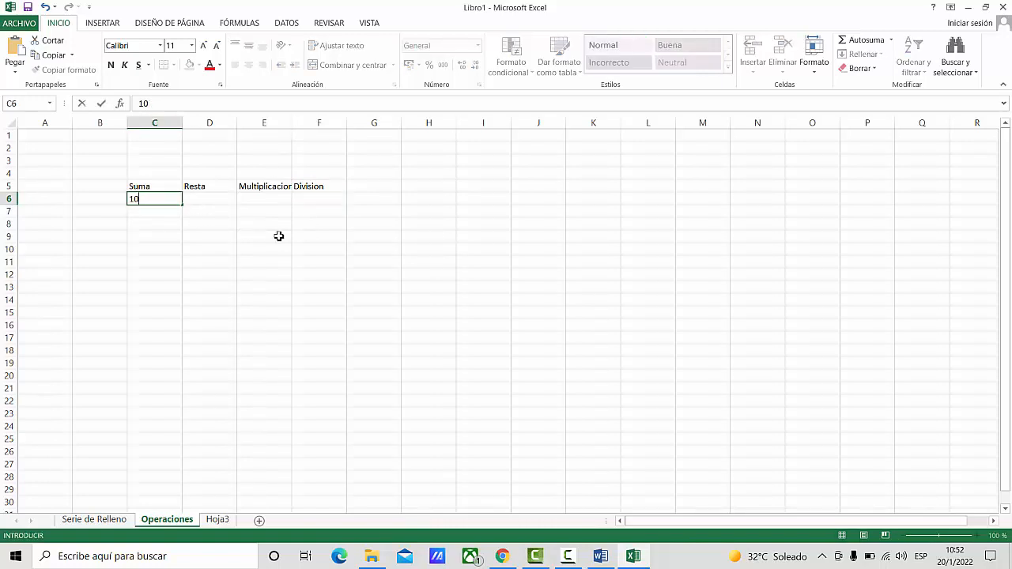
key(Return)
text(2)
key(Return)
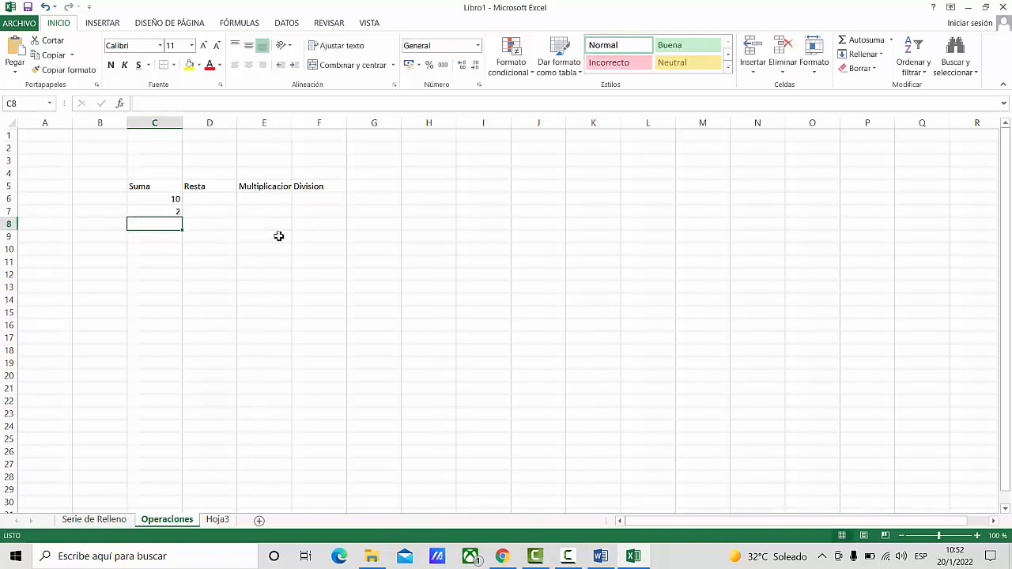
- Copy the values in C6 and C7 across to column F with the fill handle
click(156, 198)
drag(182, 205, 342, 207)
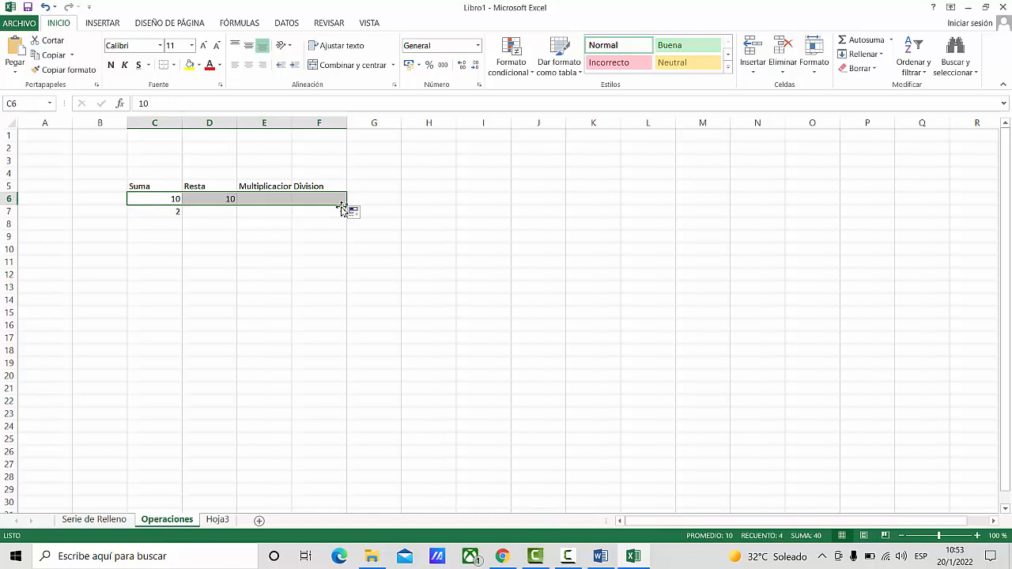
click(162, 214)
drag(182, 217, 342, 218)
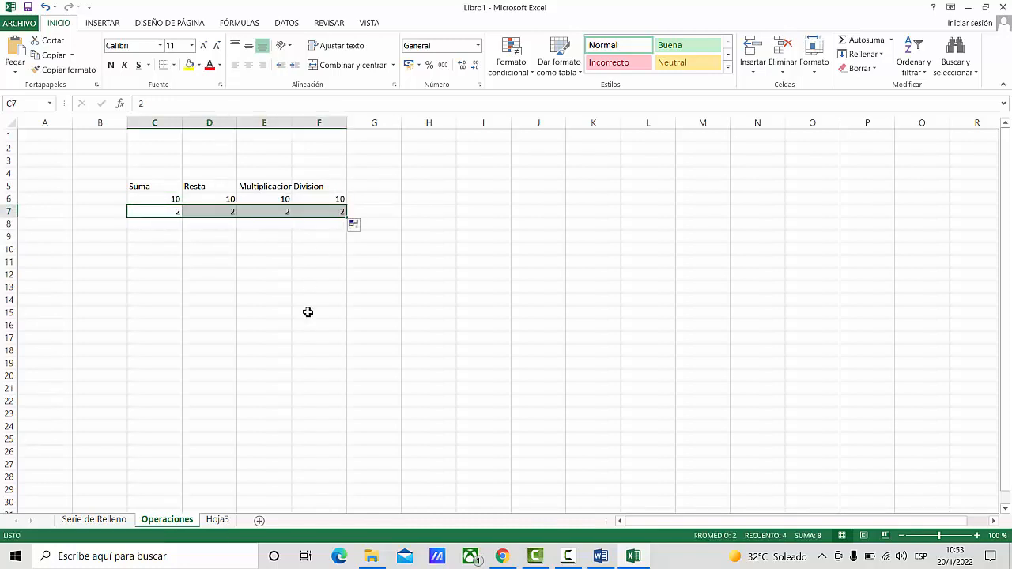
- Enter the addition formula =C6+C7 in cell C8 below the Suma values
click(153, 227)
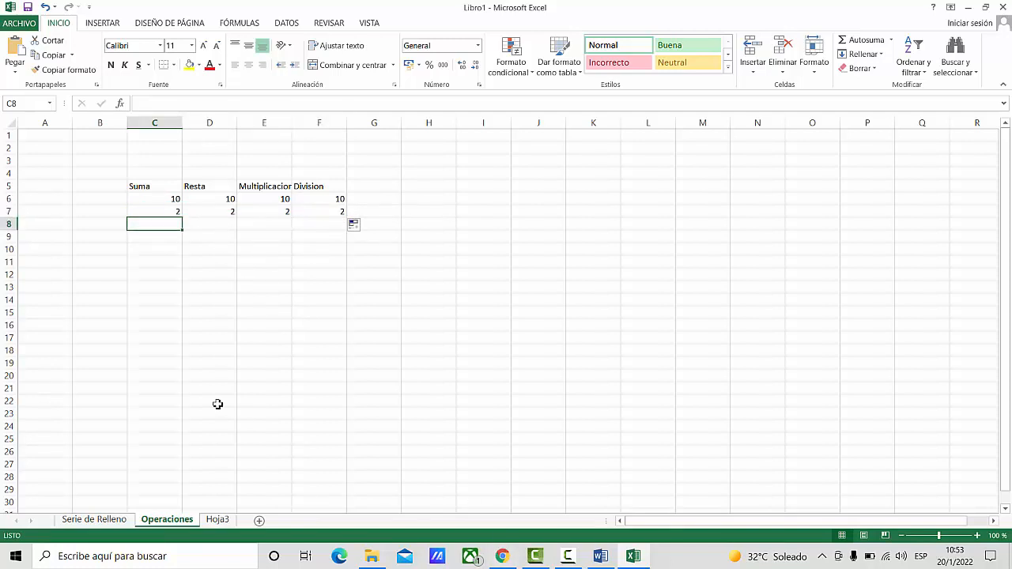
text(=)
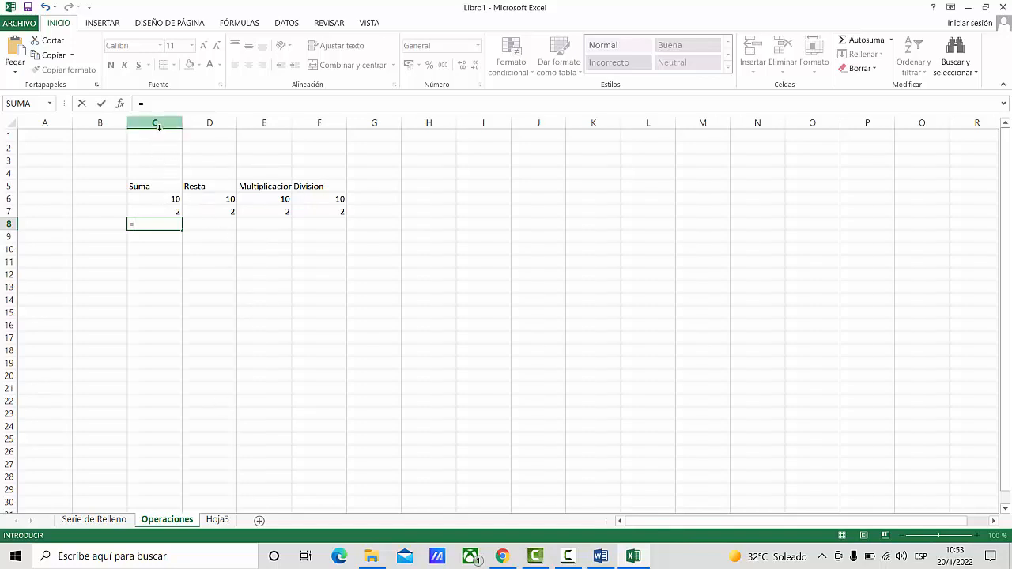
click(150, 203)
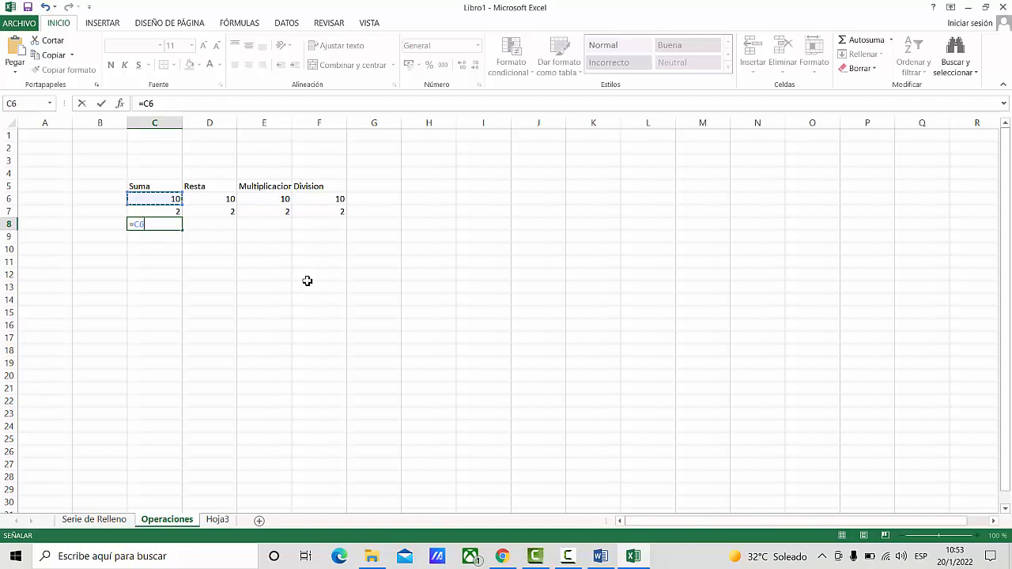
text(+)
click(154, 210)
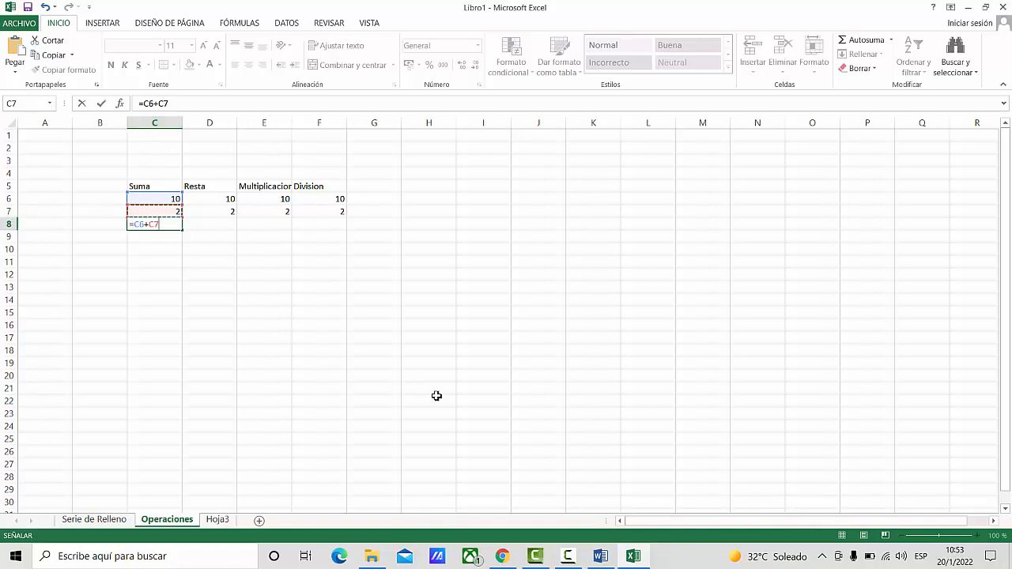
key(Return)
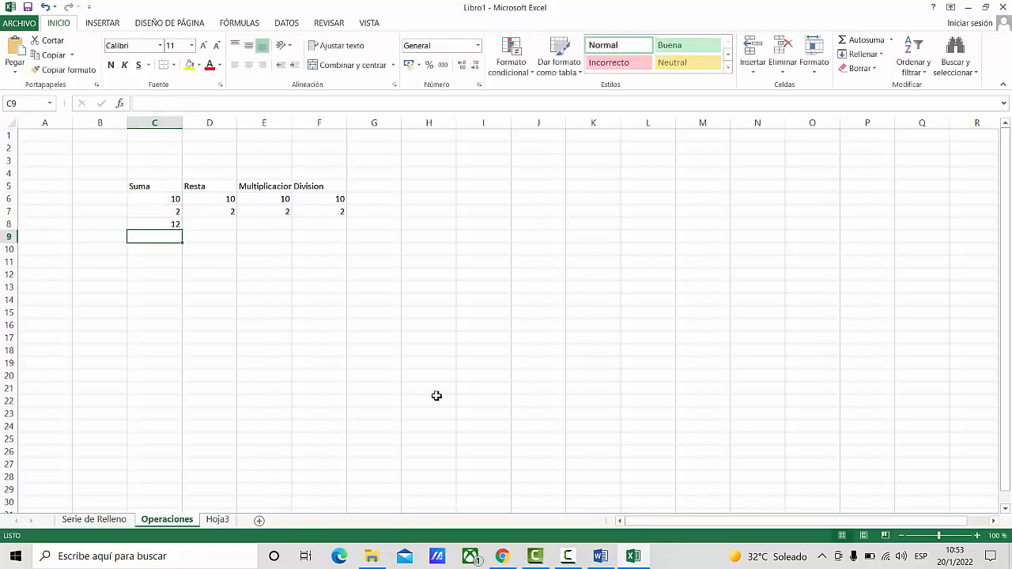
- Enter the subtraction formula =D6-D7 in cell D8 below the Resta values
click(212, 225)
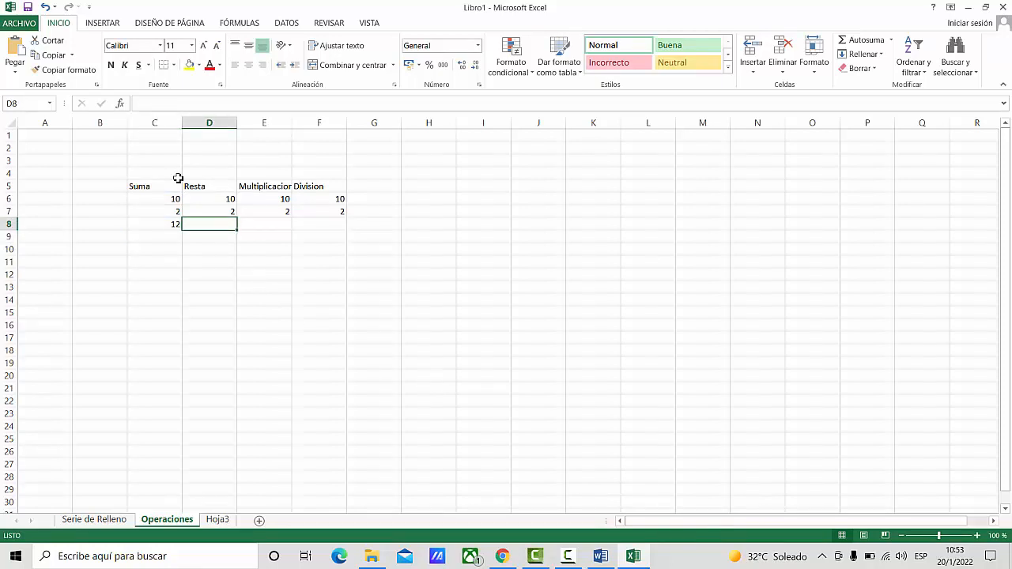
text(=)
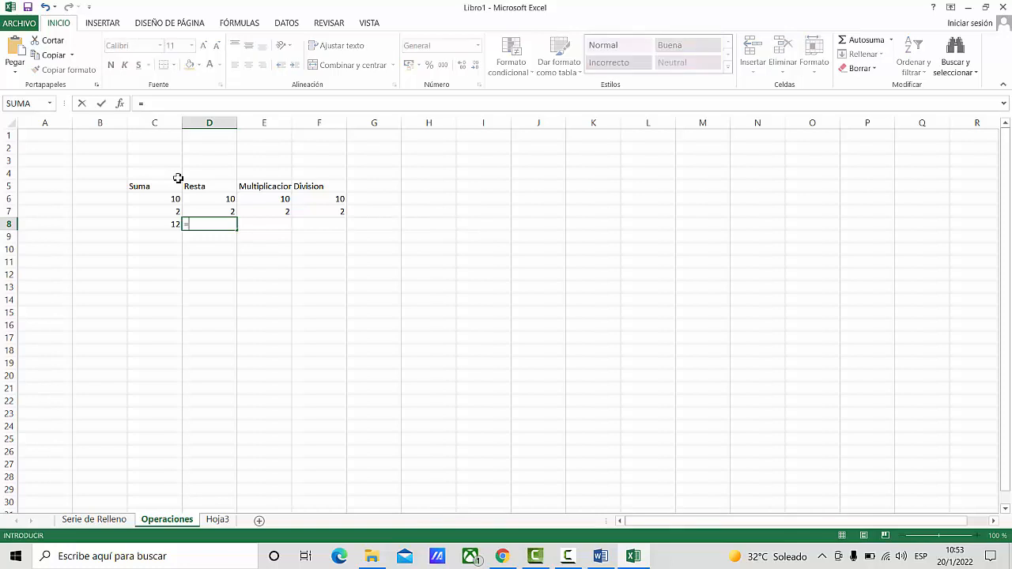
click(215, 201)
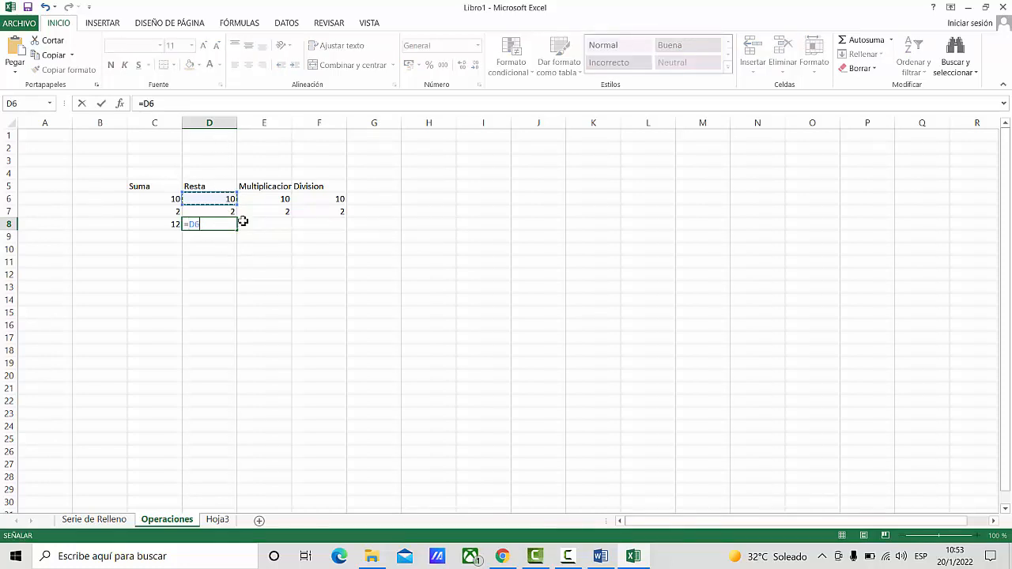
text(-)
click(212, 211)
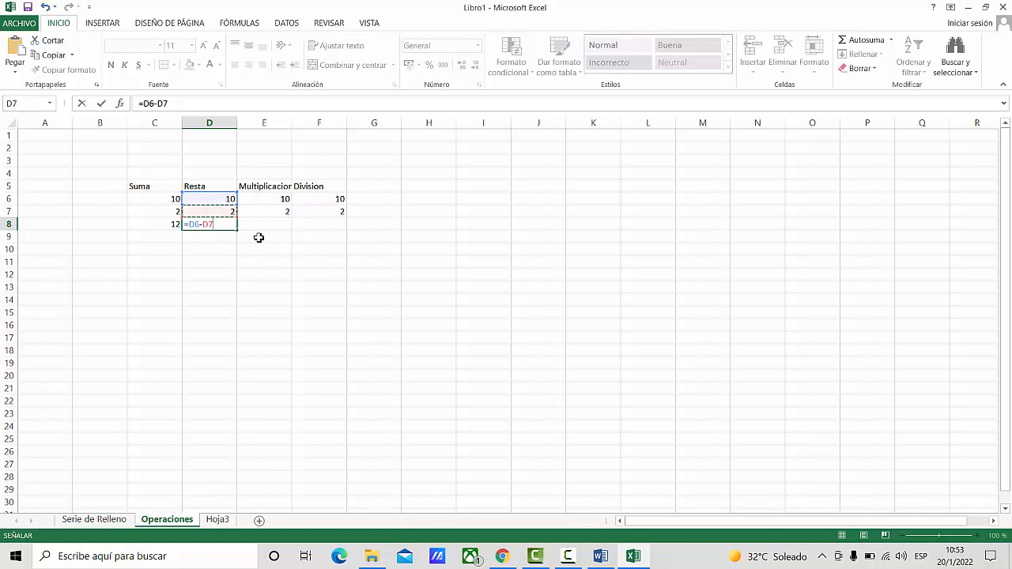
key(Return)
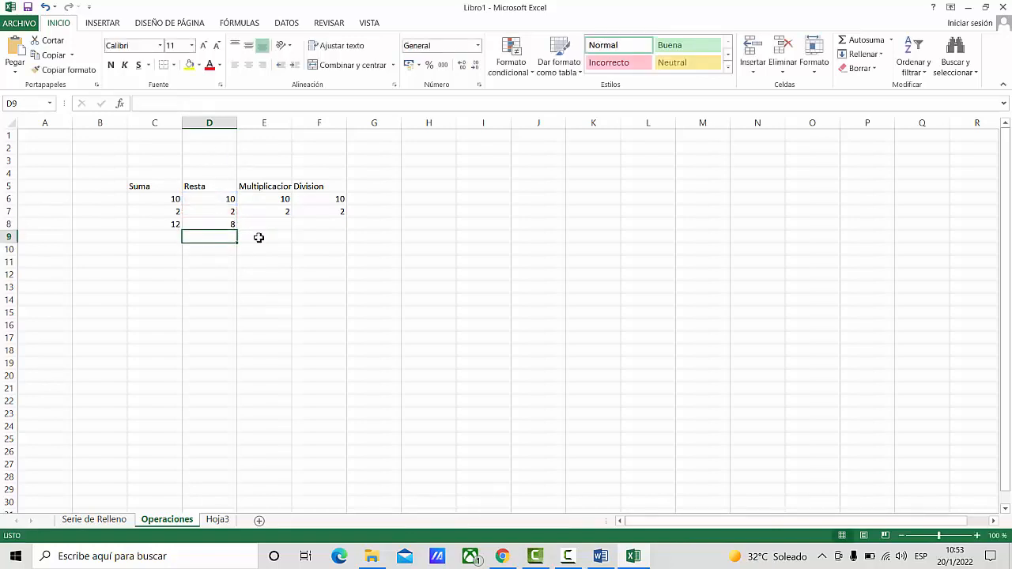
- Enter the multiplication formula =E6*E7 in cell E8 below the Multiplicacion values
click(262, 222)
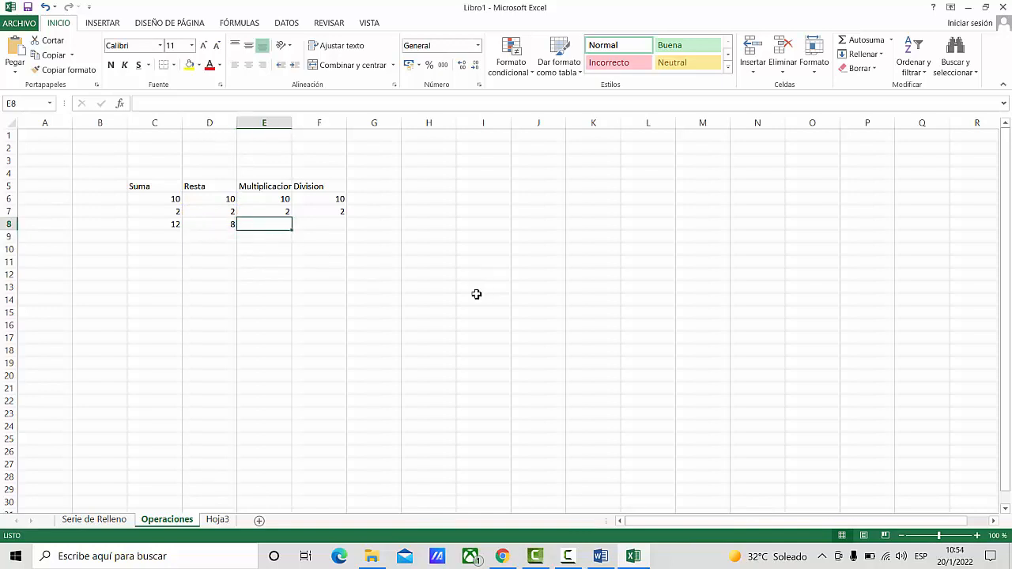
text(=)
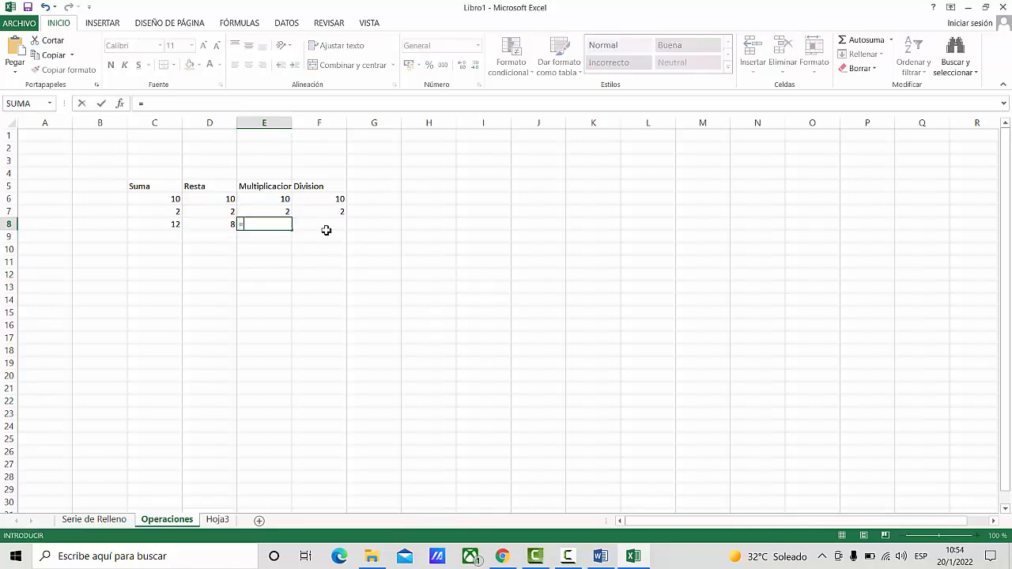
click(266, 201)
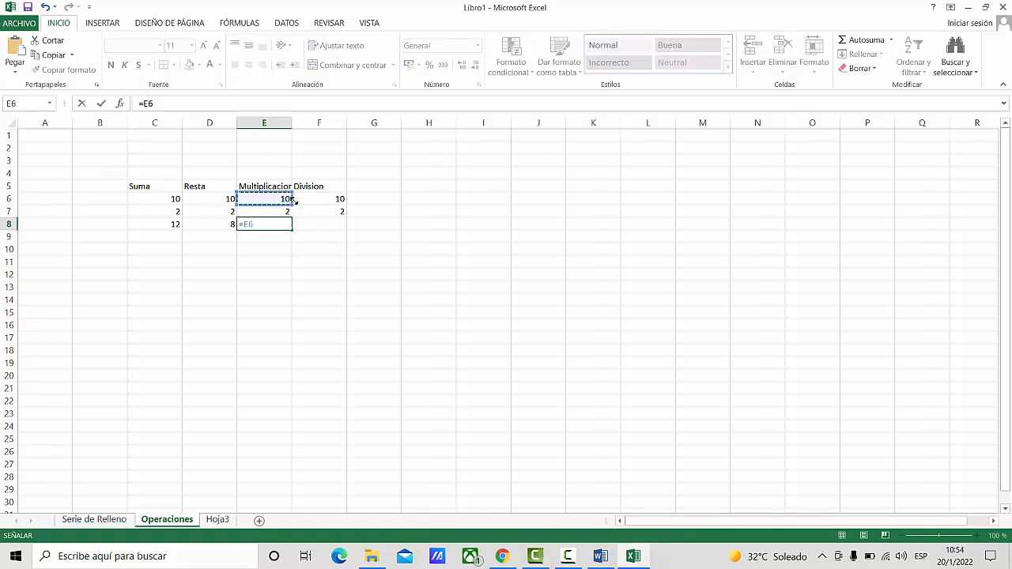
text(*)
click(275, 211)
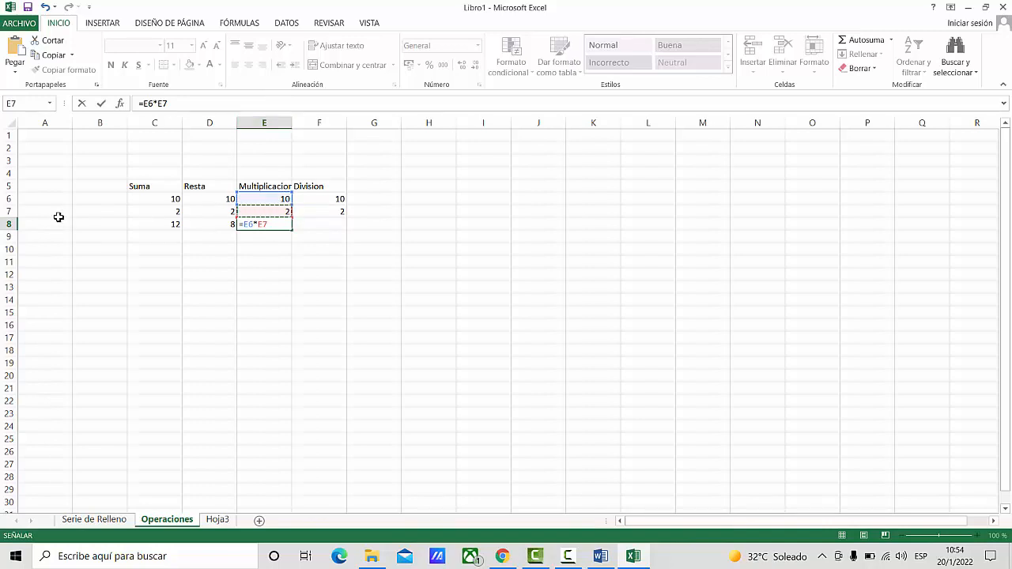
key(Return)
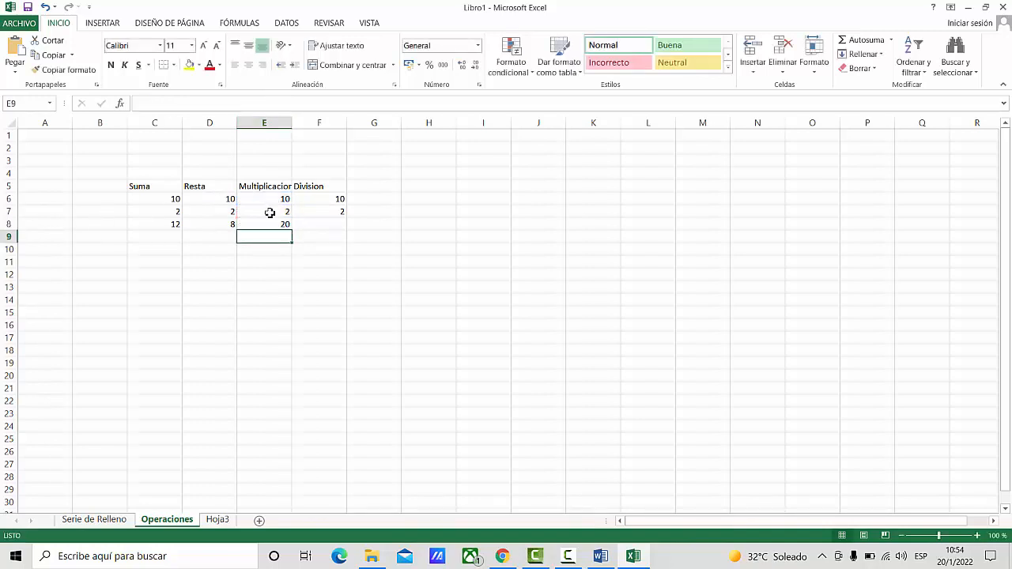
- Enter the division formula =F6/F7 in cell F8 below the Division values
click(334, 223)
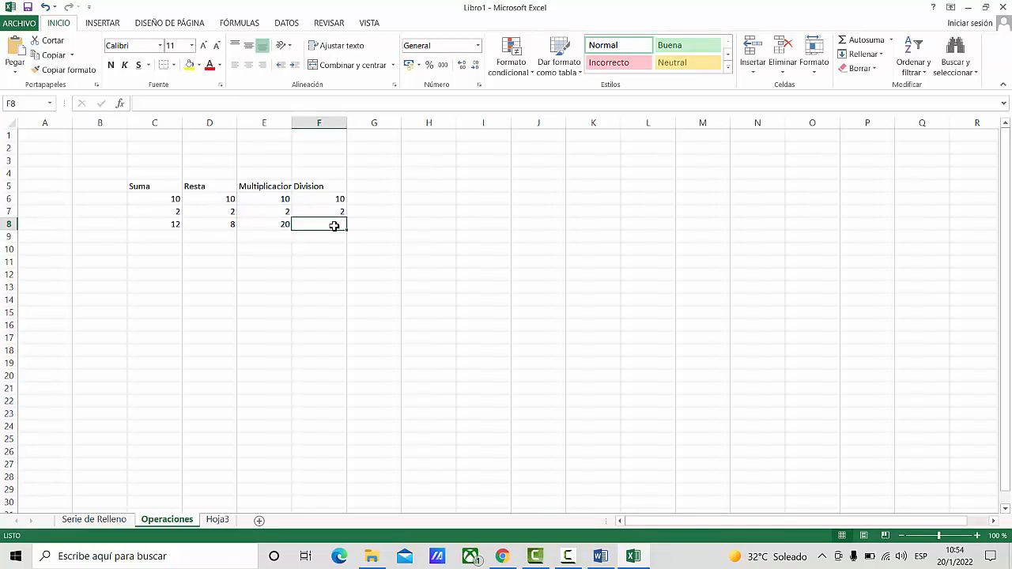
text(=)
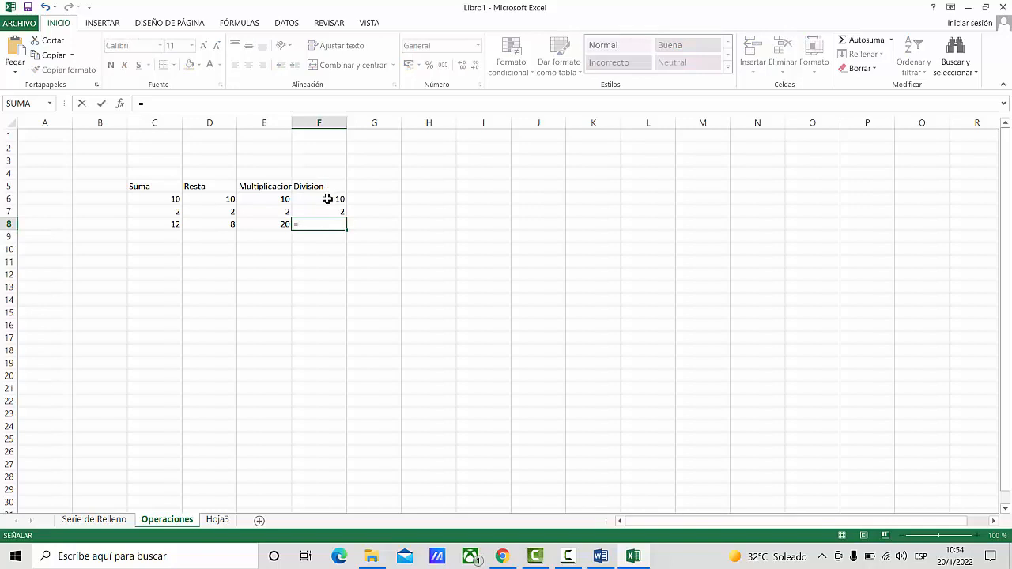
click(336, 199)
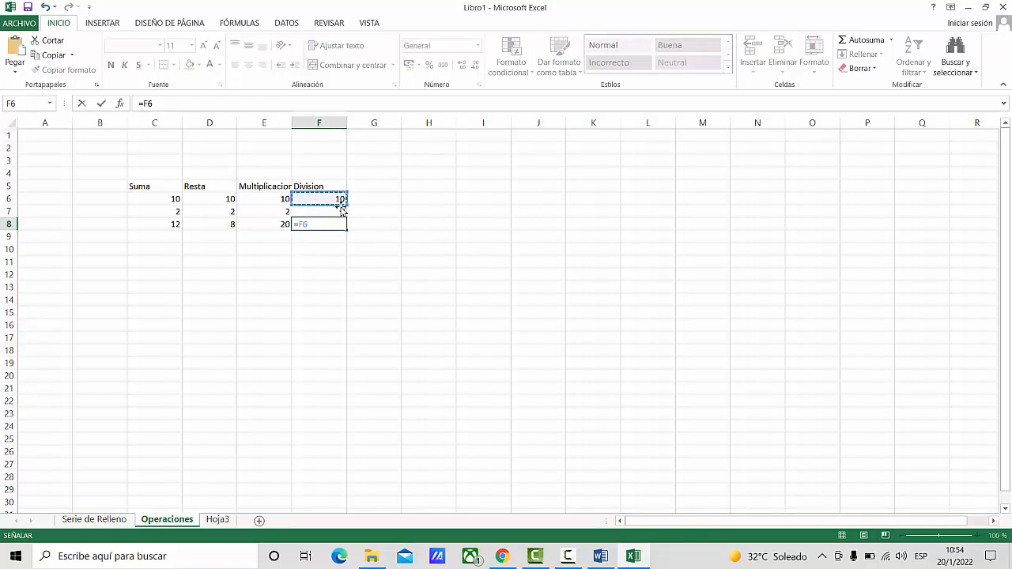
text(/)
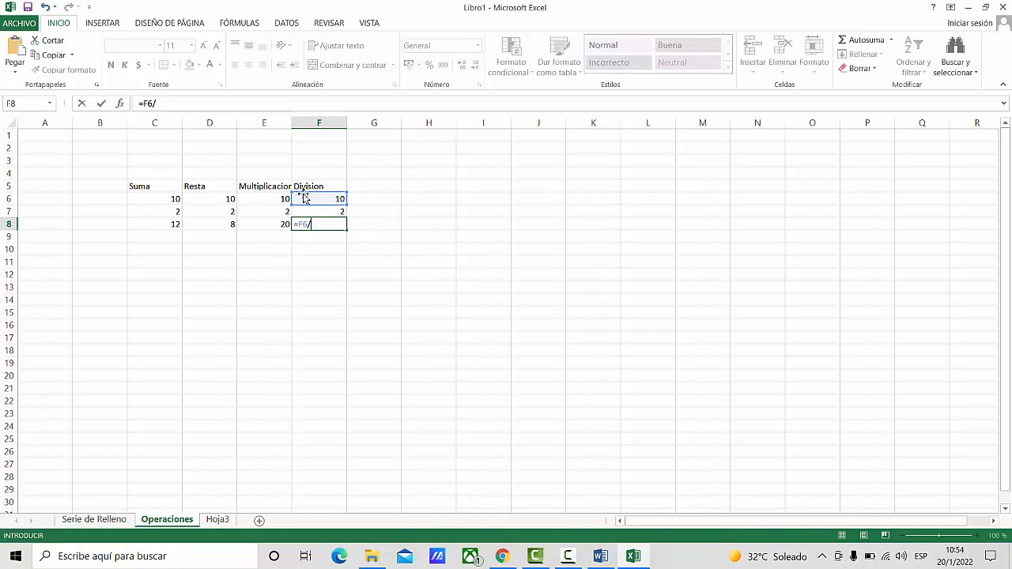
click(308, 212)
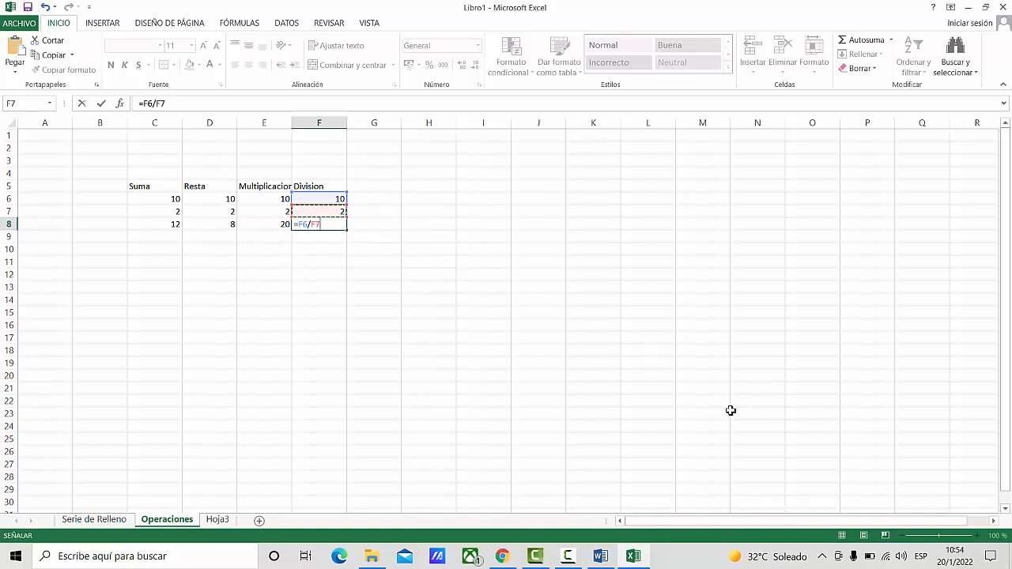
key(Return)
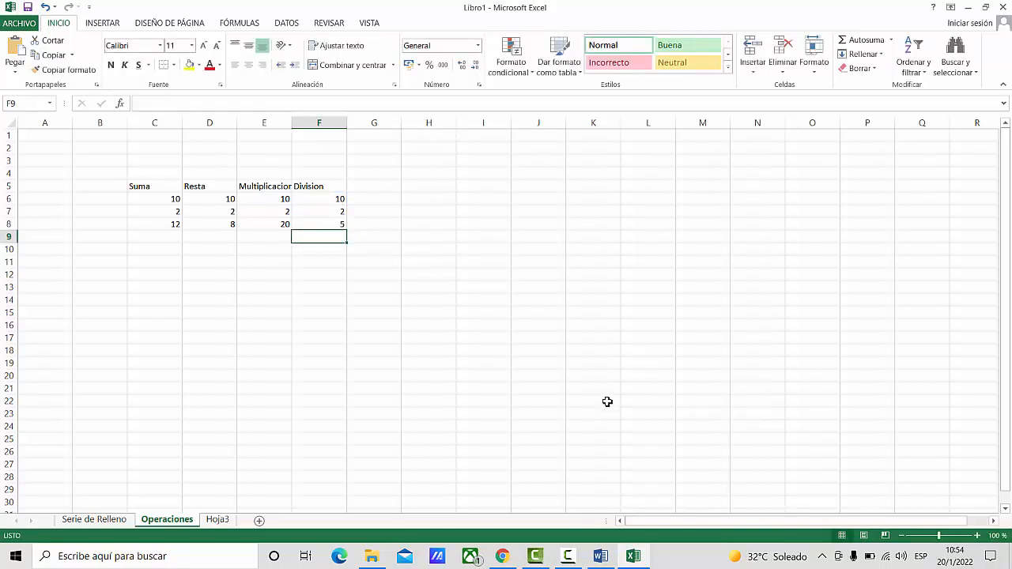
- Review the formulas behind the four operation results in cells C8 to F8
click(164, 223)
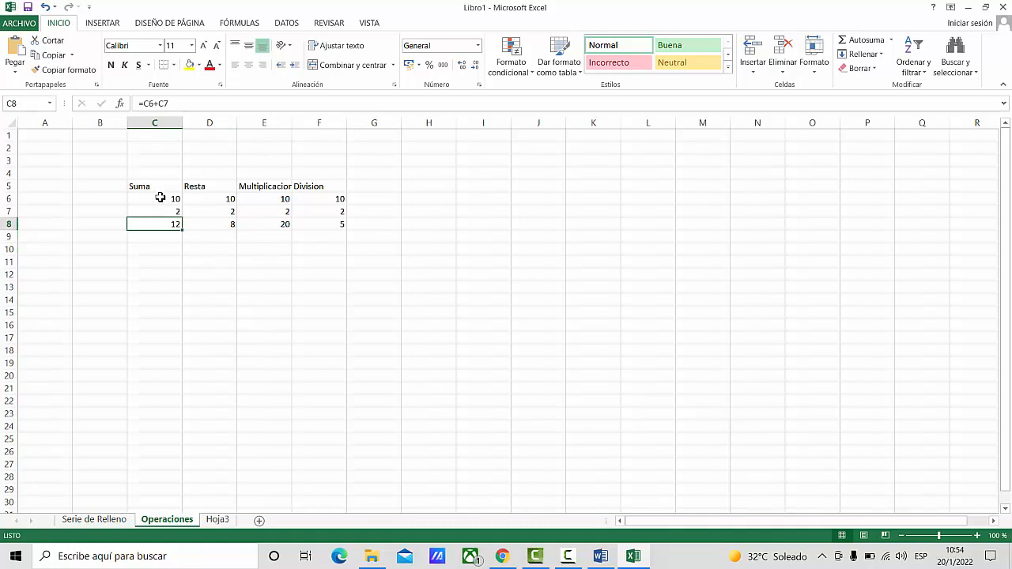
click(160, 197)
click(153, 227)
click(219, 226)
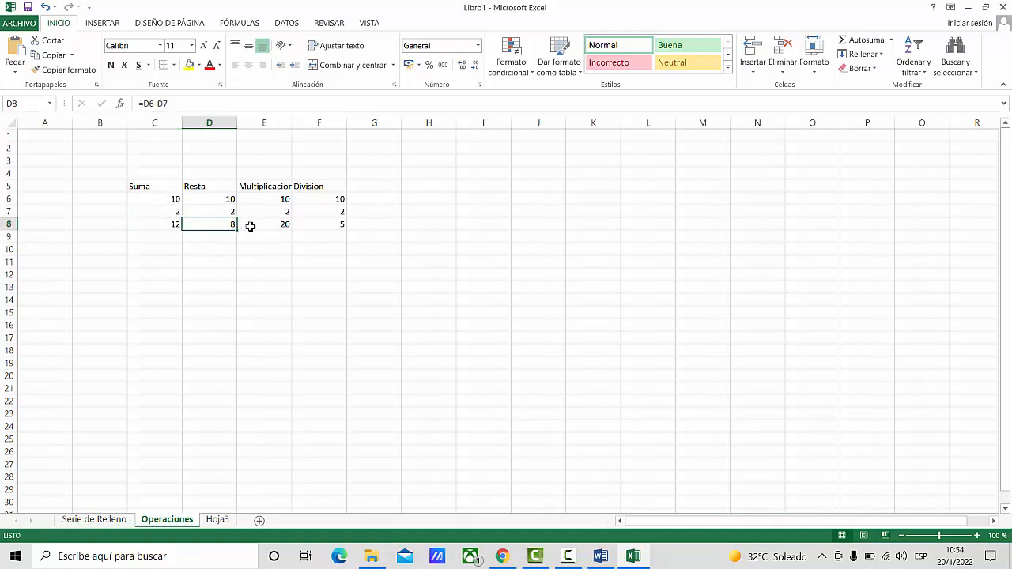
click(267, 225)
click(332, 223)
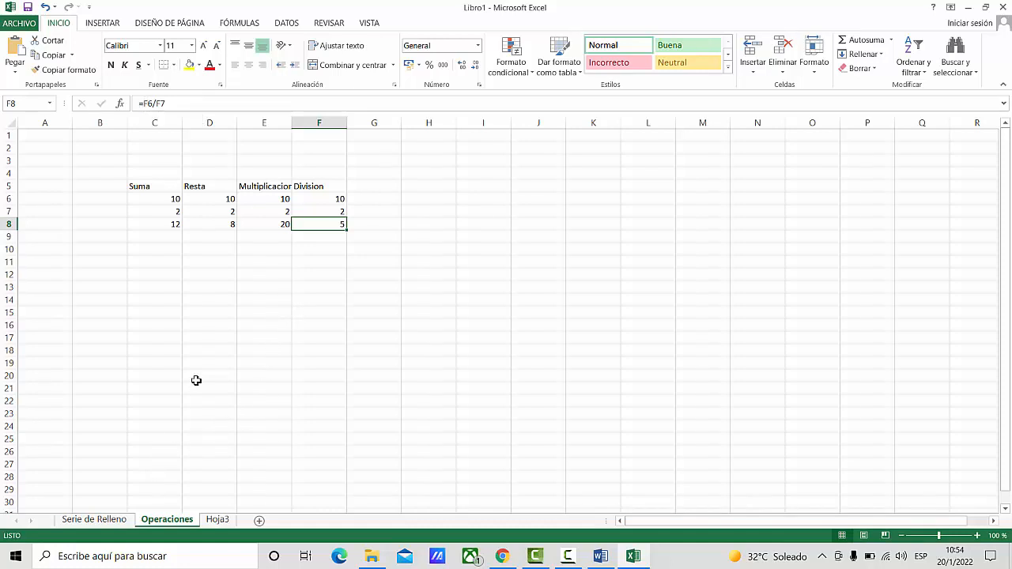
- Go back and forth between the Operaciones and Serie de Relleno sheets, ending on Serie de Relleno
click(98, 523)
click(167, 523)
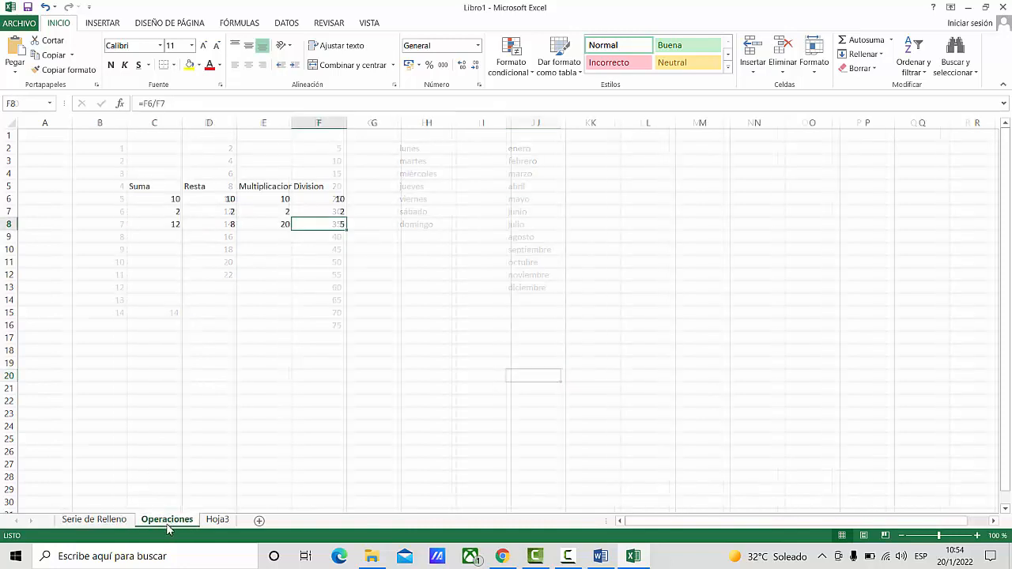
click(98, 523)
click(167, 524)
click(98, 523)
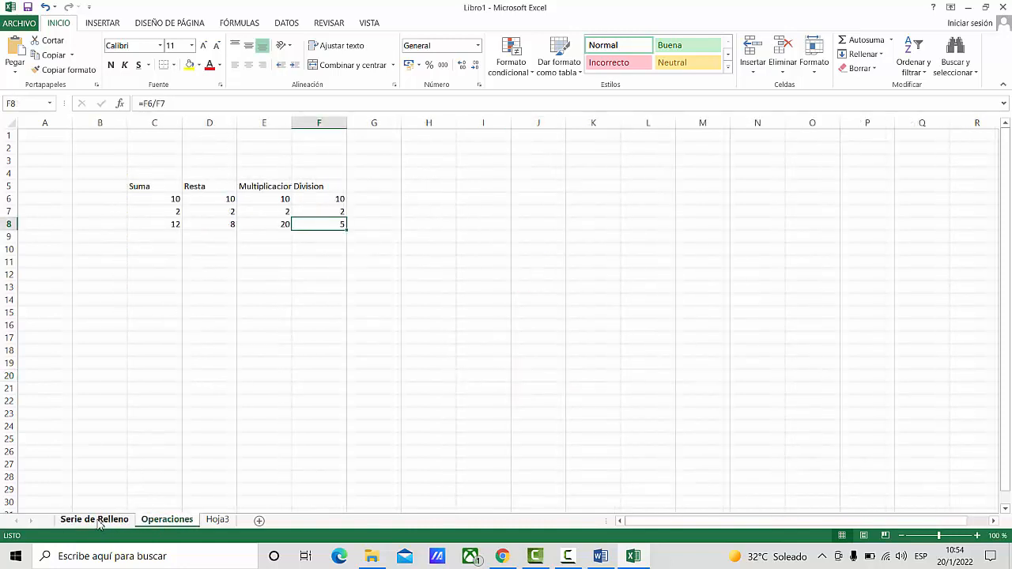
- Set the tab colour of the Serie de Relleno sheet to standard red
right_click(101, 523)
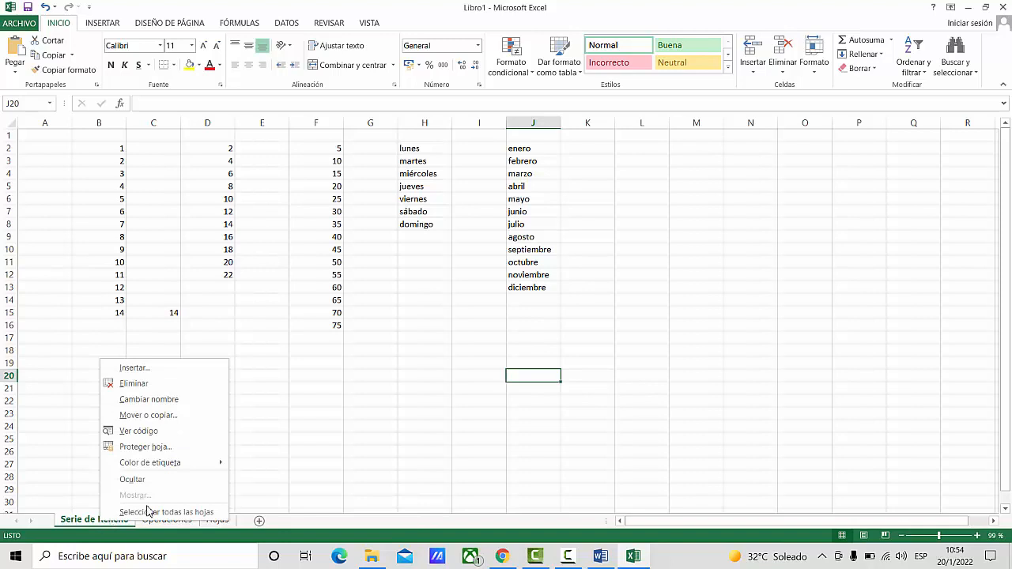
mouse_move(176, 466)
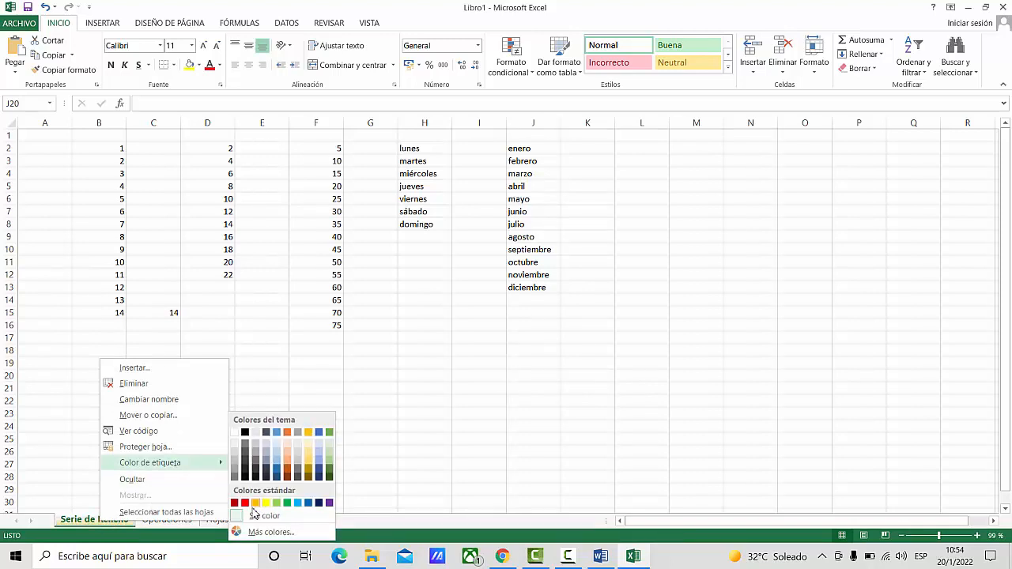
click(245, 503)
click(292, 465)
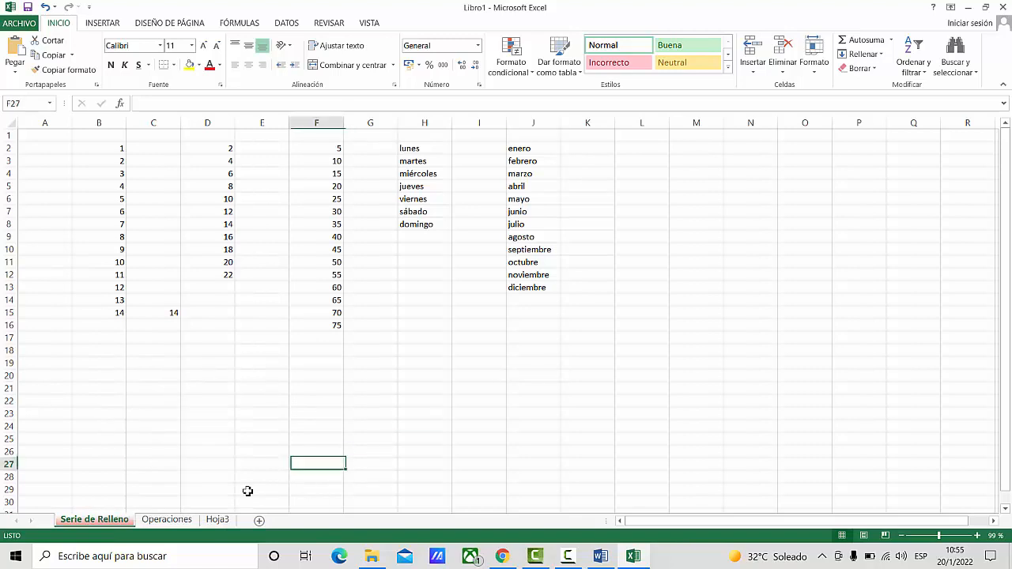
- Switch between the two named sheets to view the red Serie de Relleno tab, ending on Operaciones
click(175, 522)
click(102, 522)
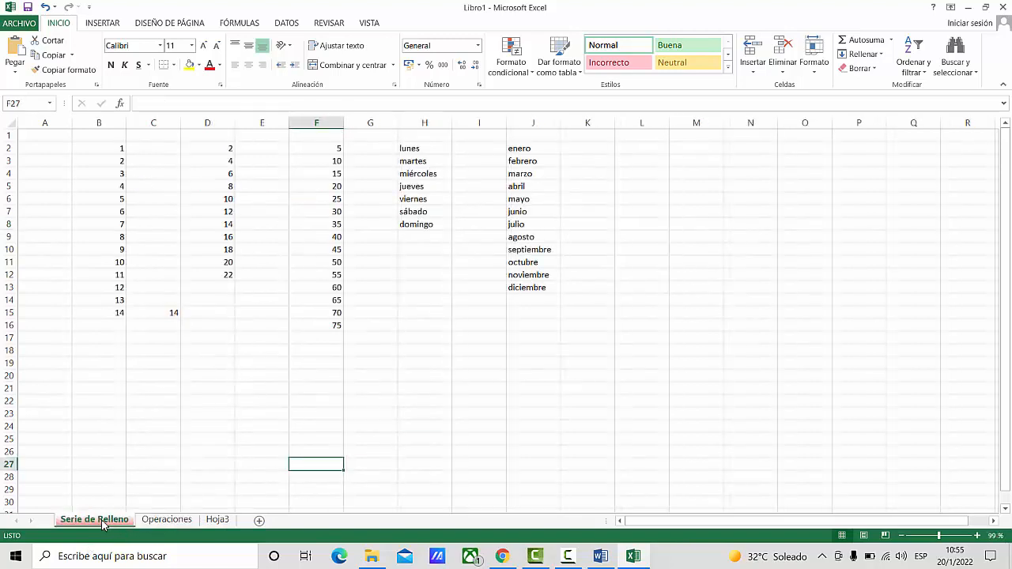
click(164, 524)
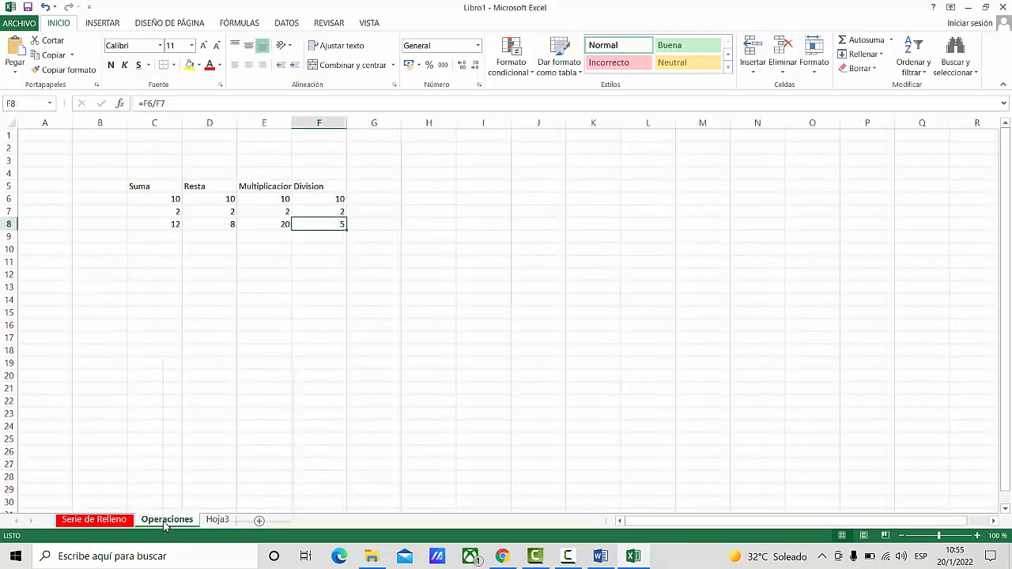
- Set the tab colour of the Operaciones sheet to standard yellow and switch between the two coloured sheets, ending on Operaciones
right_click(164, 522)
mouse_move(231, 471)
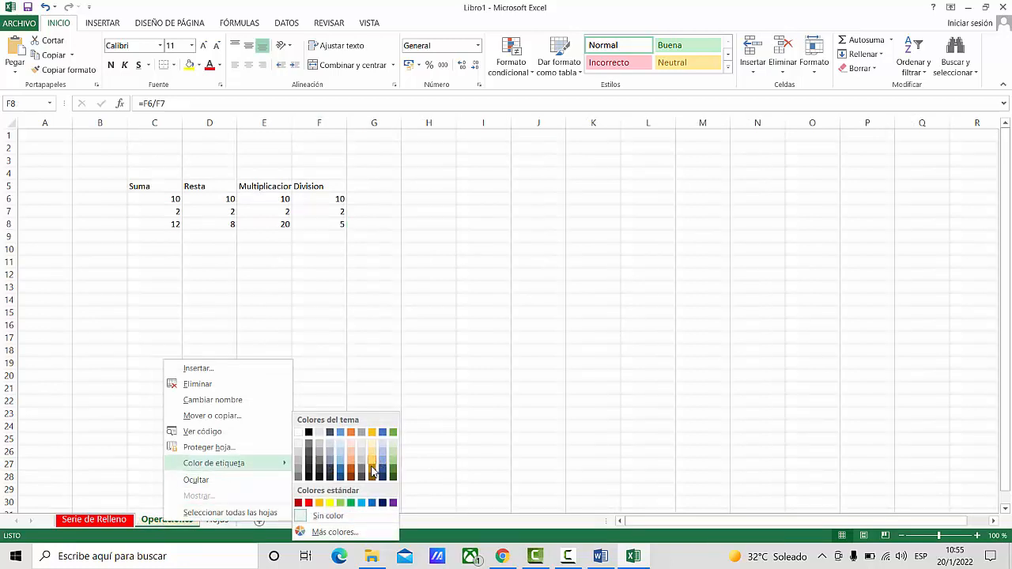
click(335, 504)
click(234, 437)
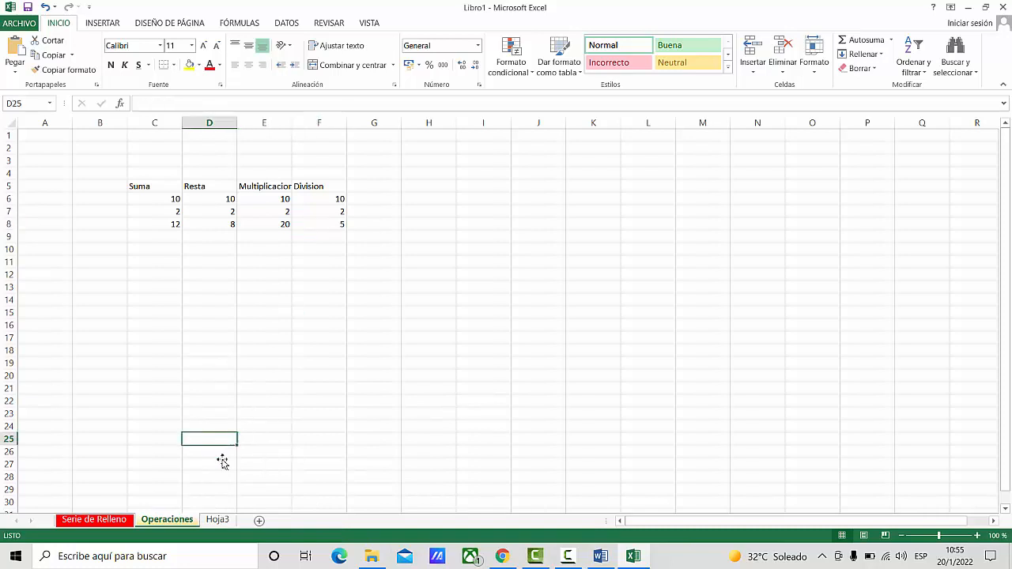
click(90, 521)
click(167, 521)
- Save the workbook to the Escritorio folder as an Excel workbook named prueba_excel
click(28, 8)
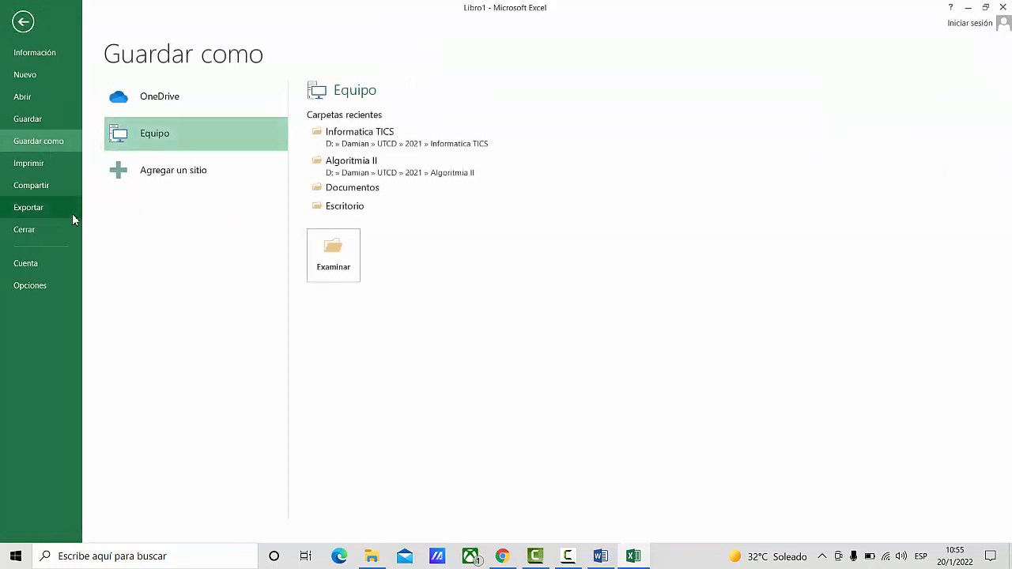
click(333, 251)
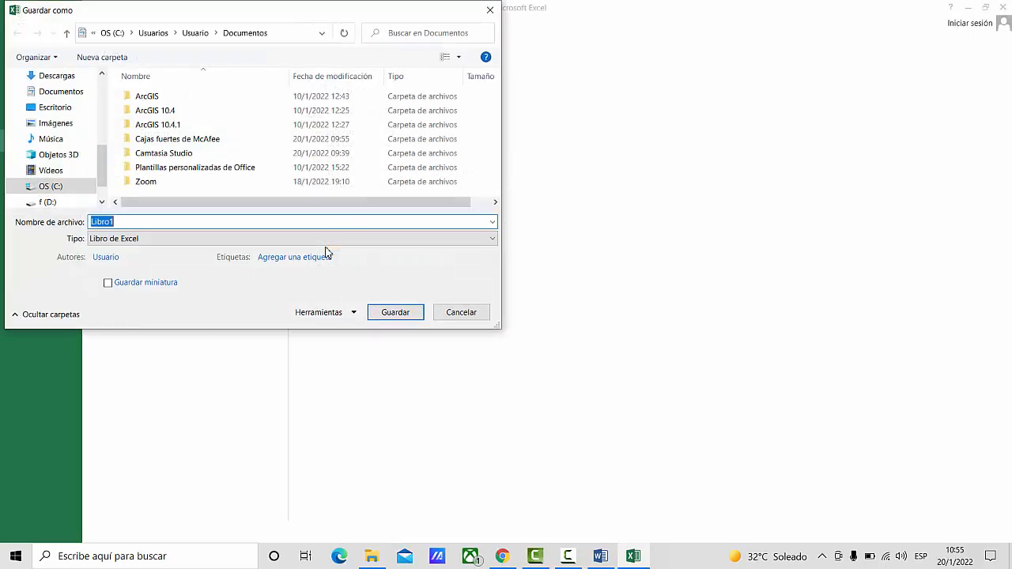
click(55, 106)
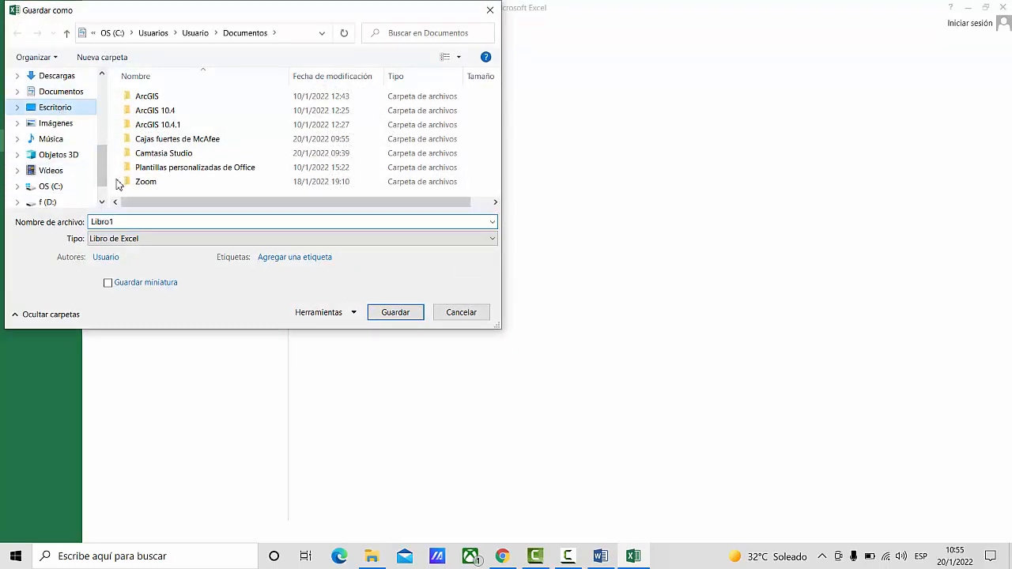
click(132, 228)
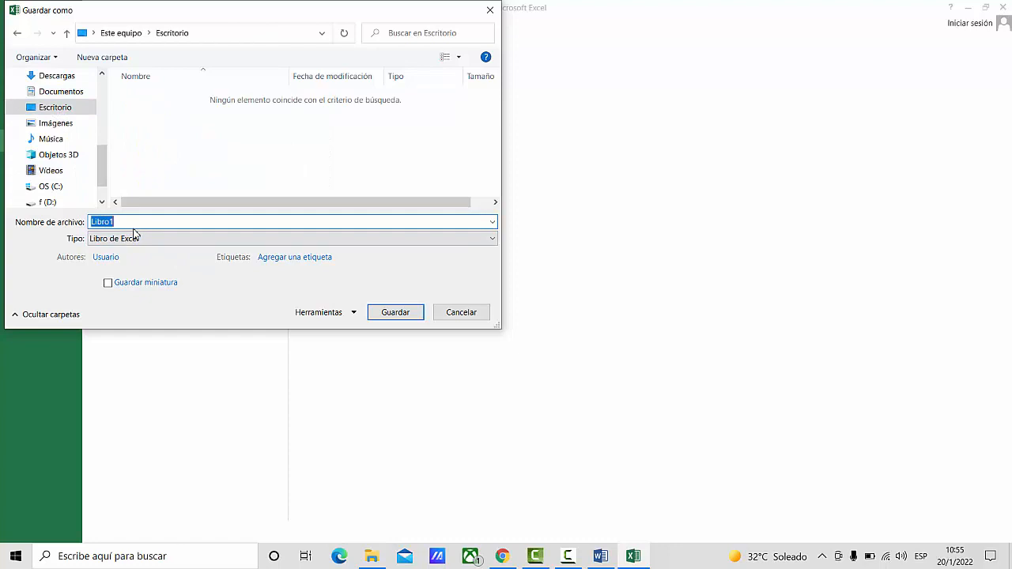
text(prueba_excel)
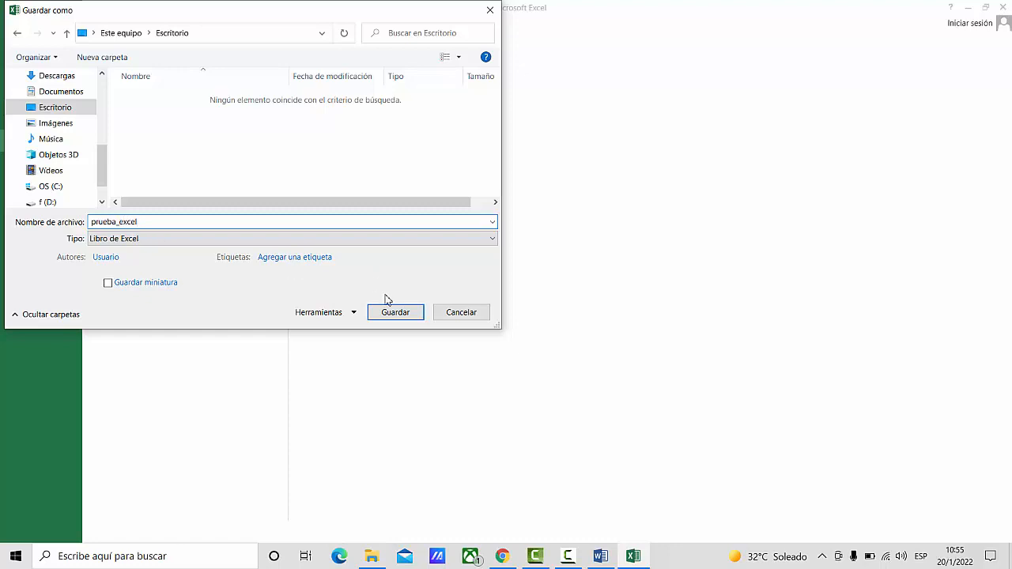
click(399, 317)
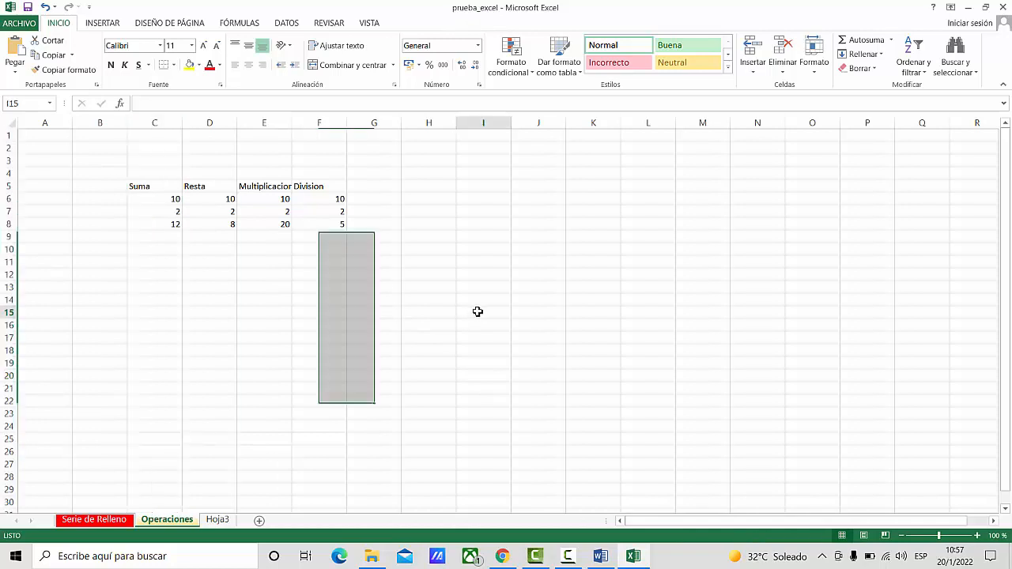
- Highlight the whole of column C and the whole of row 5 in turn to show a column and a row
click(477, 313)
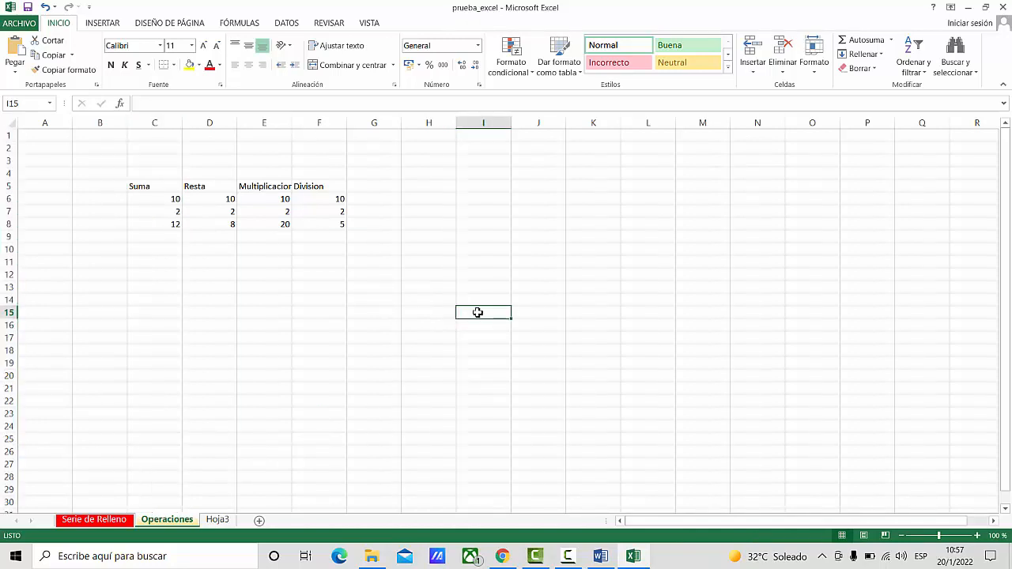
click(153, 124)
click(9, 188)
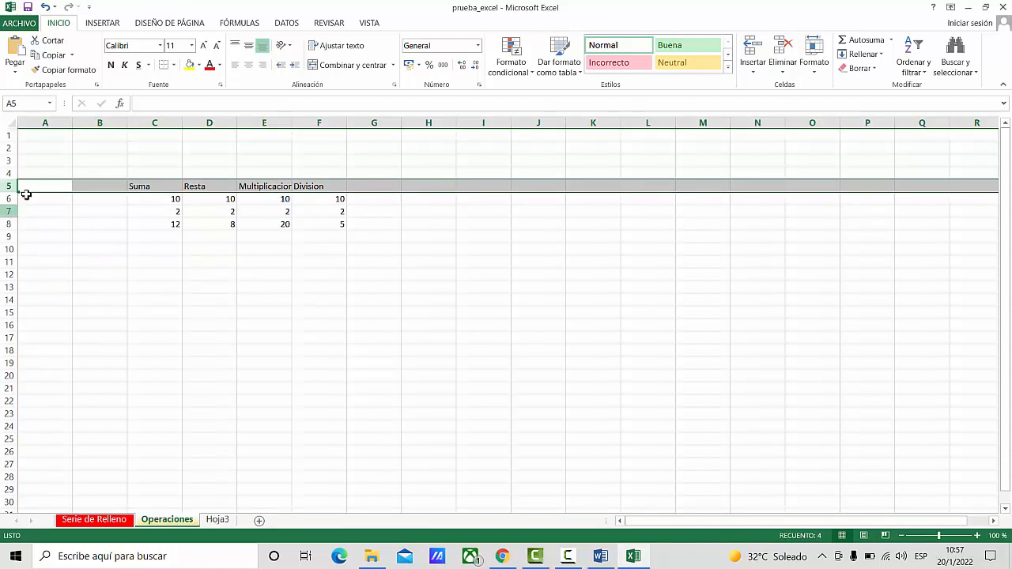
click(304, 264)
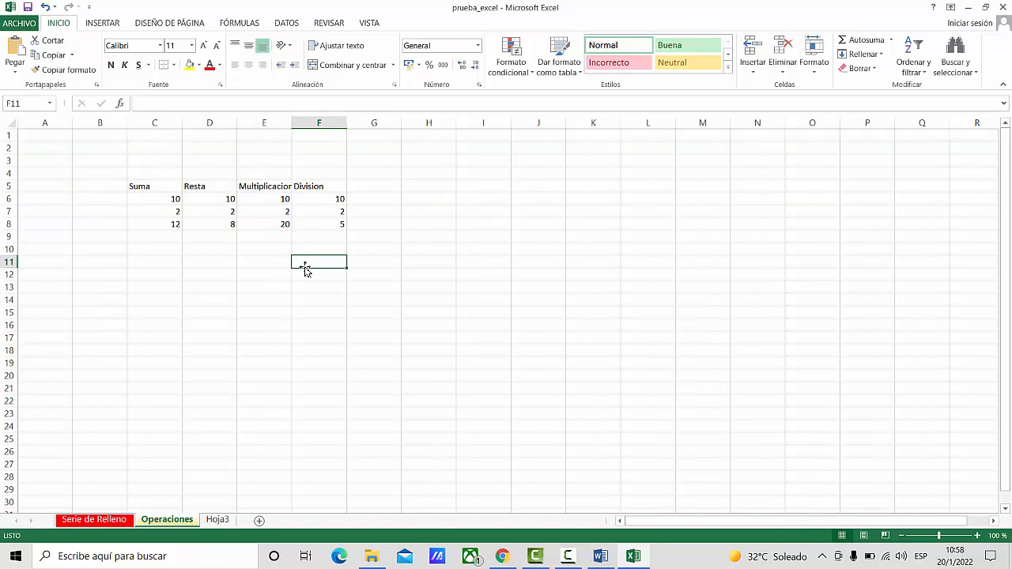
- Set the width of column C to 12
click(156, 122)
right_click(161, 122)
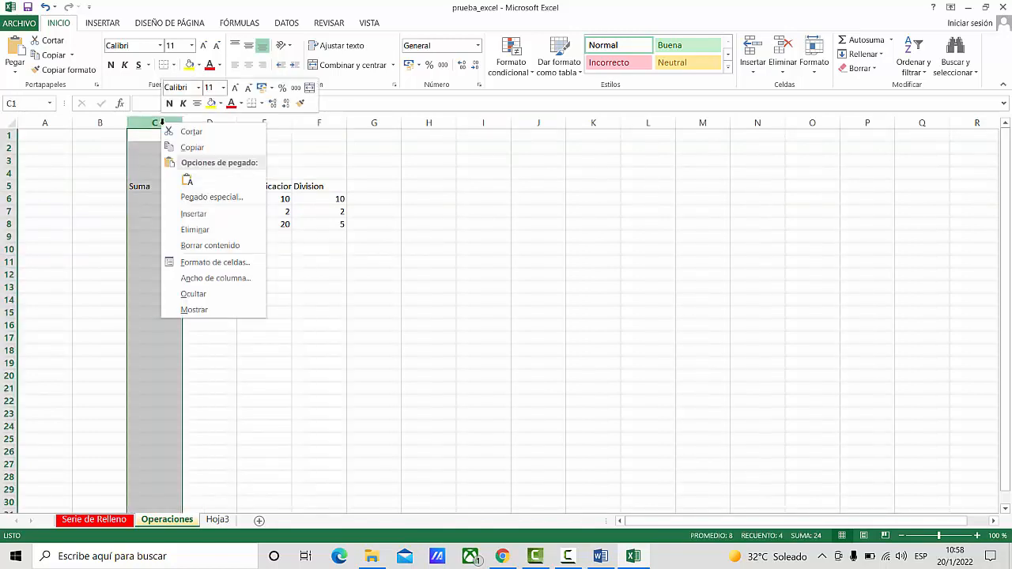
click(217, 282)
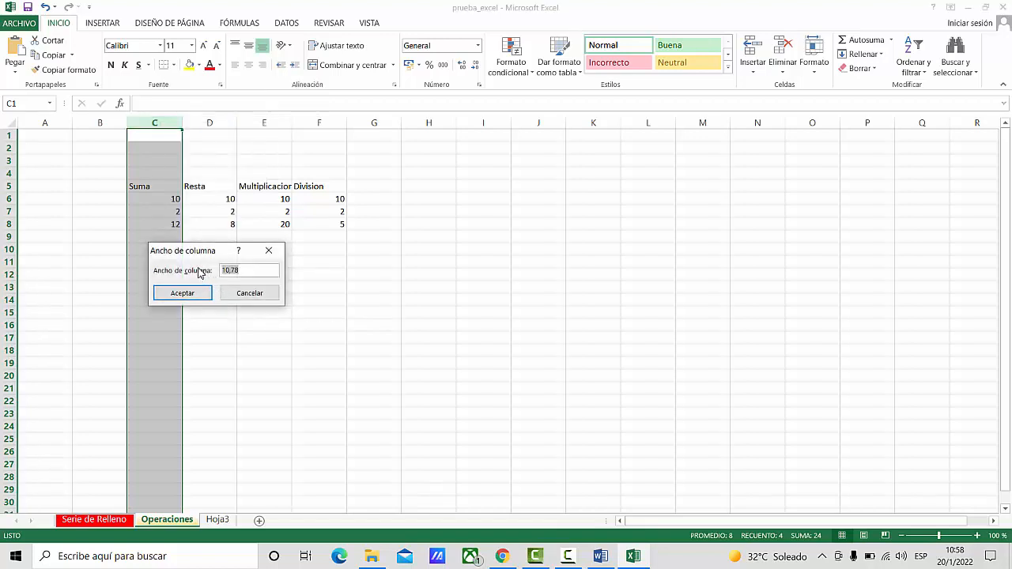
drag(255, 251, 563, 156)
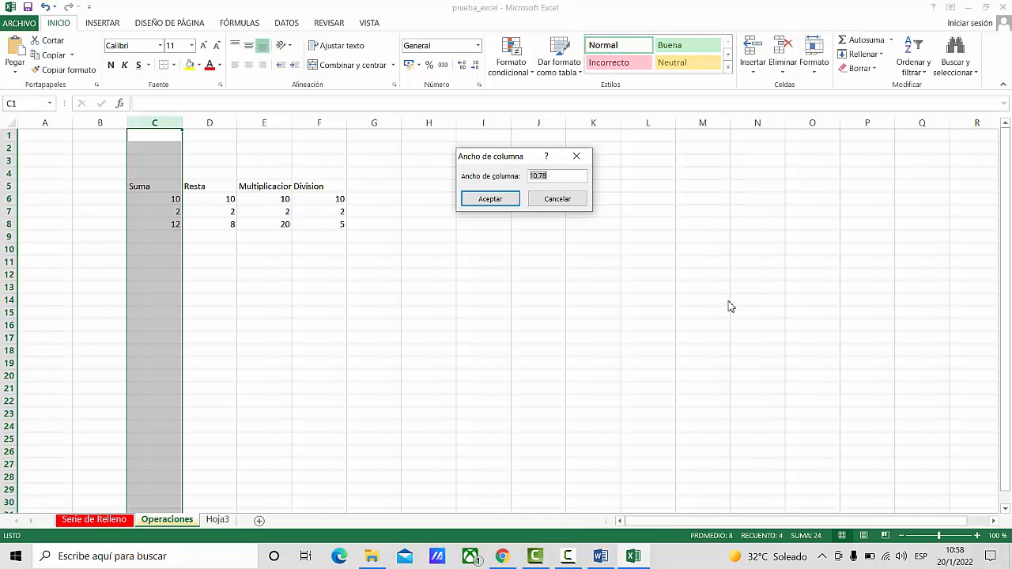
text(12)
click(486, 200)
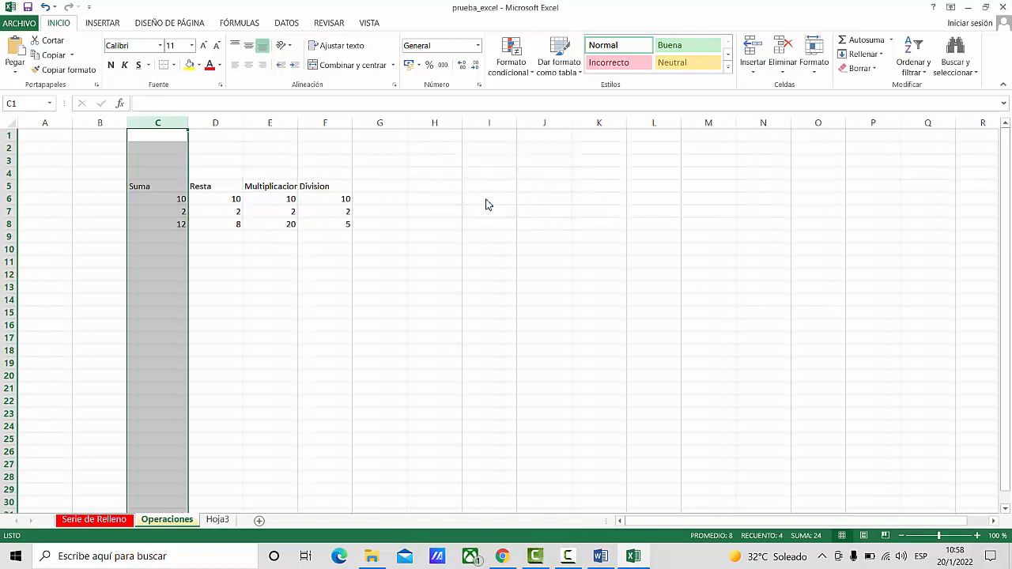
- Set the width of column D to 12
click(215, 123)
right_click(216, 124)
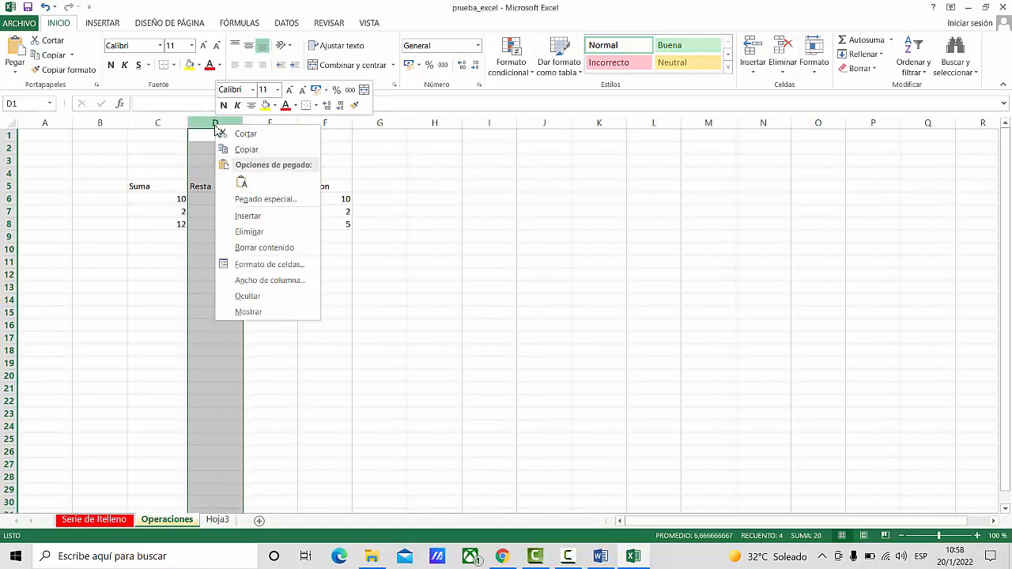
click(270, 280)
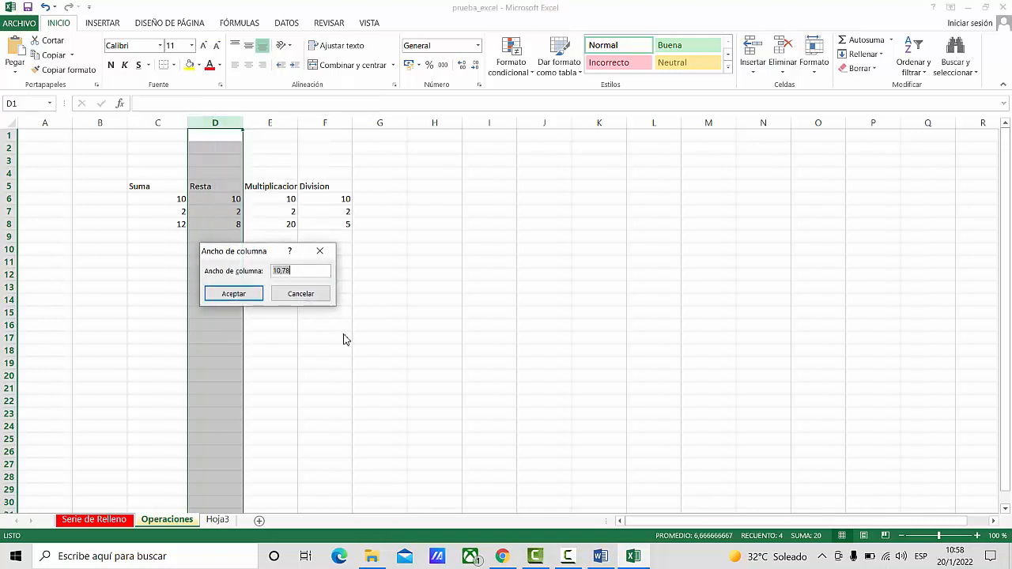
text(12)
key(Return)
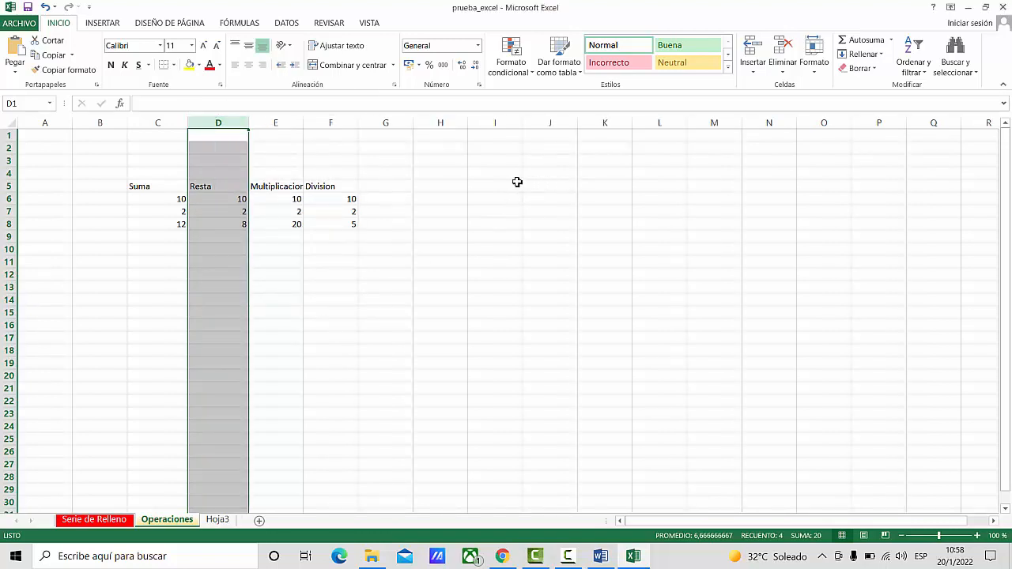
click(324, 284)
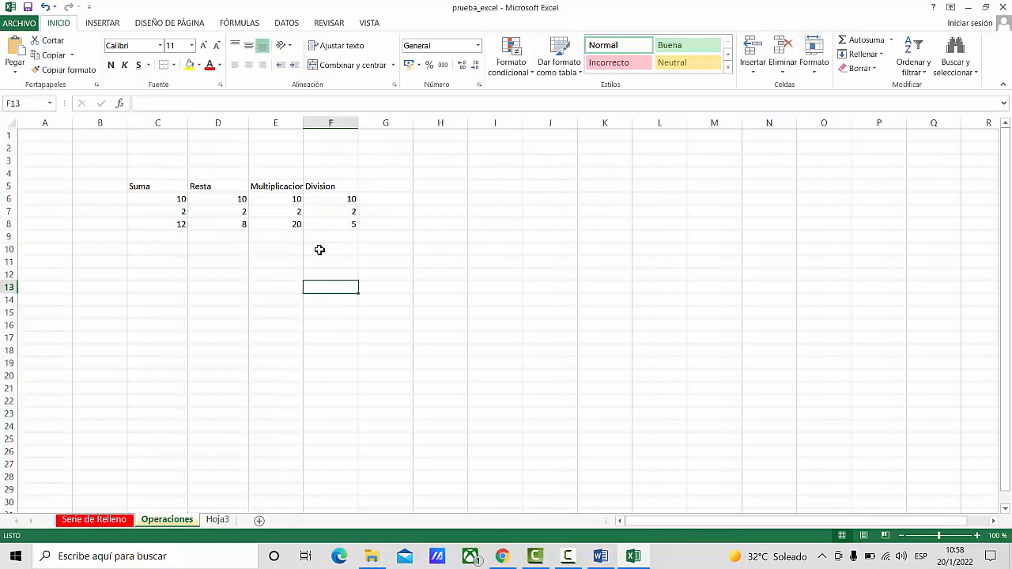
- Set the width of columns E to I to 12 in one go
drag(277, 124, 507, 129)
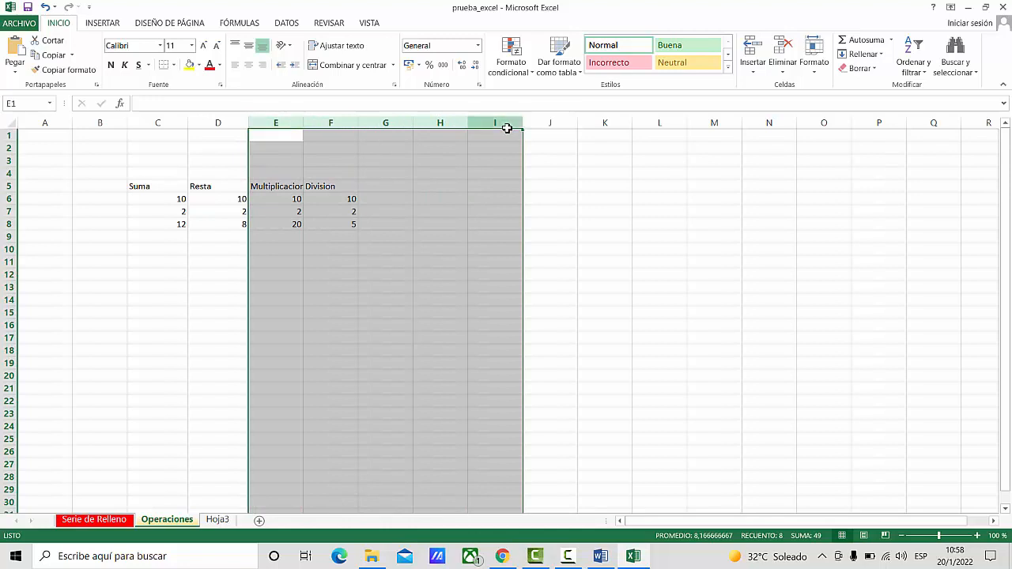
right_click(512, 125)
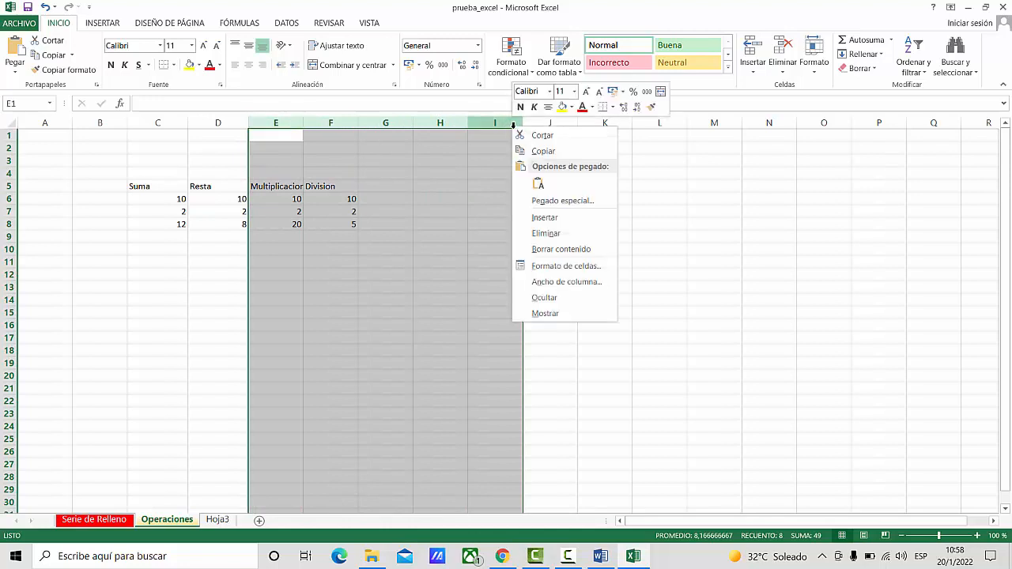
click(564, 283)
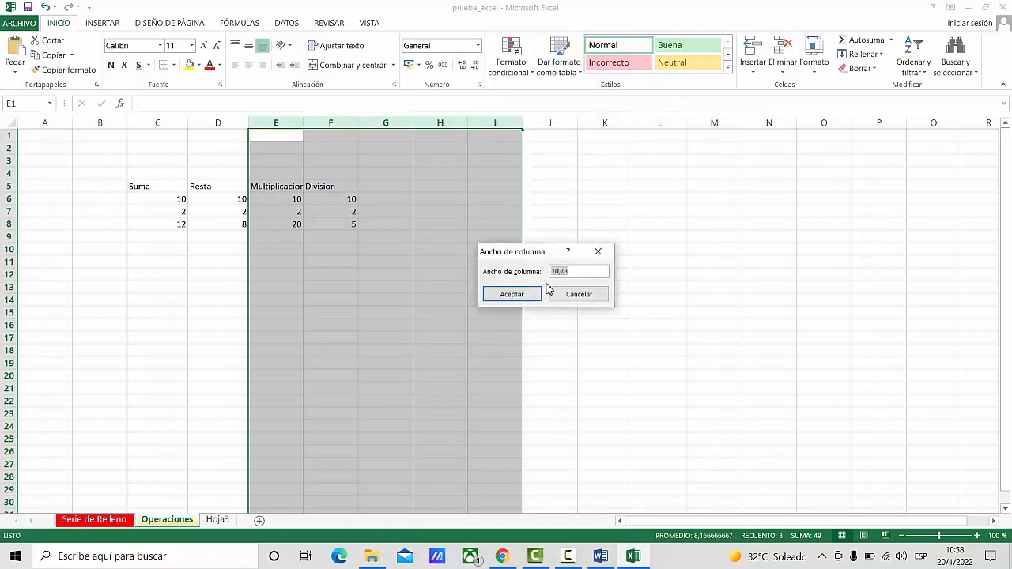
text(12)
click(512, 294)
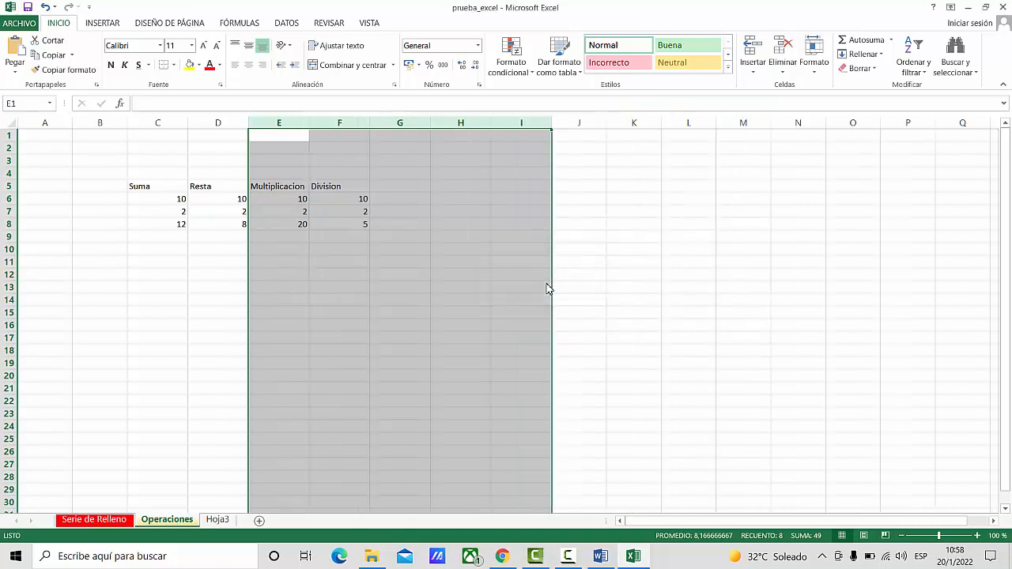
click(502, 267)
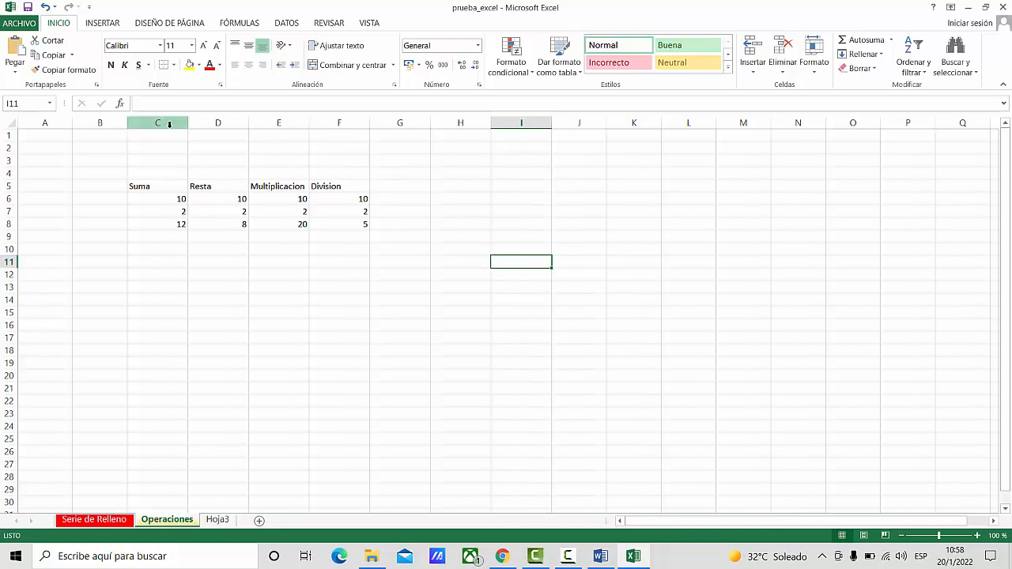
- Give columns C to F, which hold the four operations, one larger equal column width
click(169, 124)
drag(158, 124, 340, 124)
right_click(341, 123)
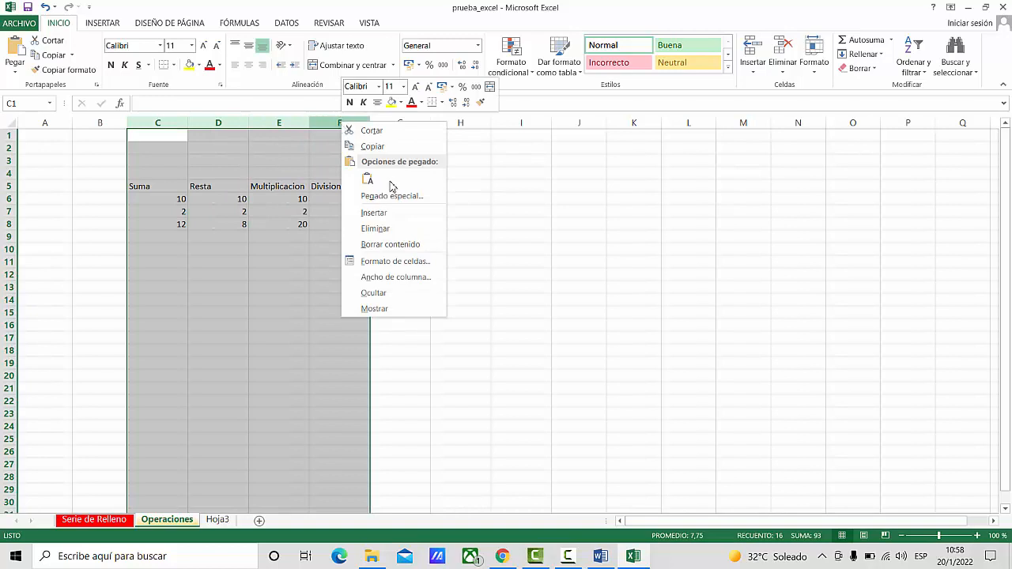
click(391, 282)
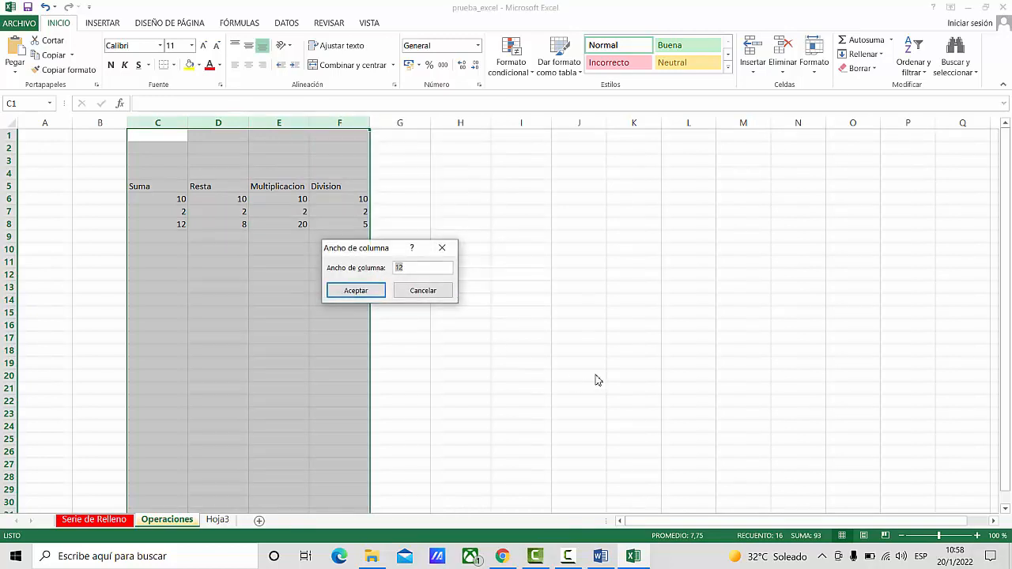
key(Return)
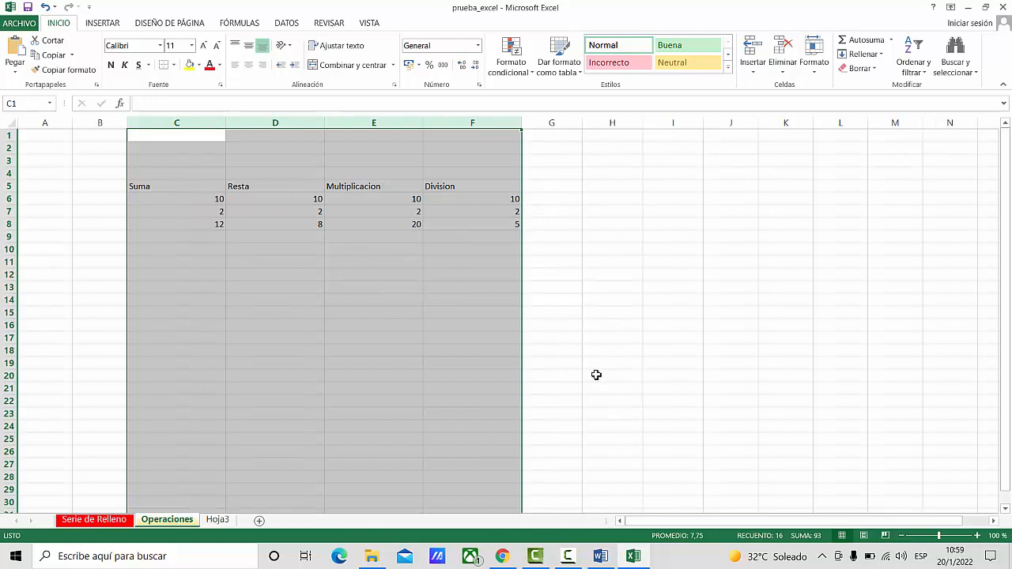
click(487, 324)
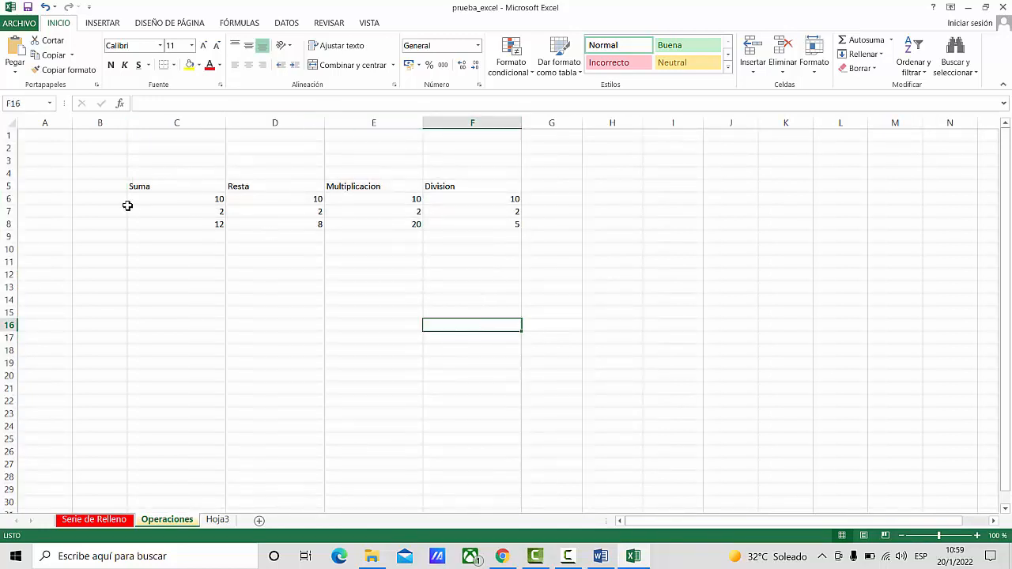
- Highlight columns B and C, row 5 and column B again to compare columns with rows
click(100, 125)
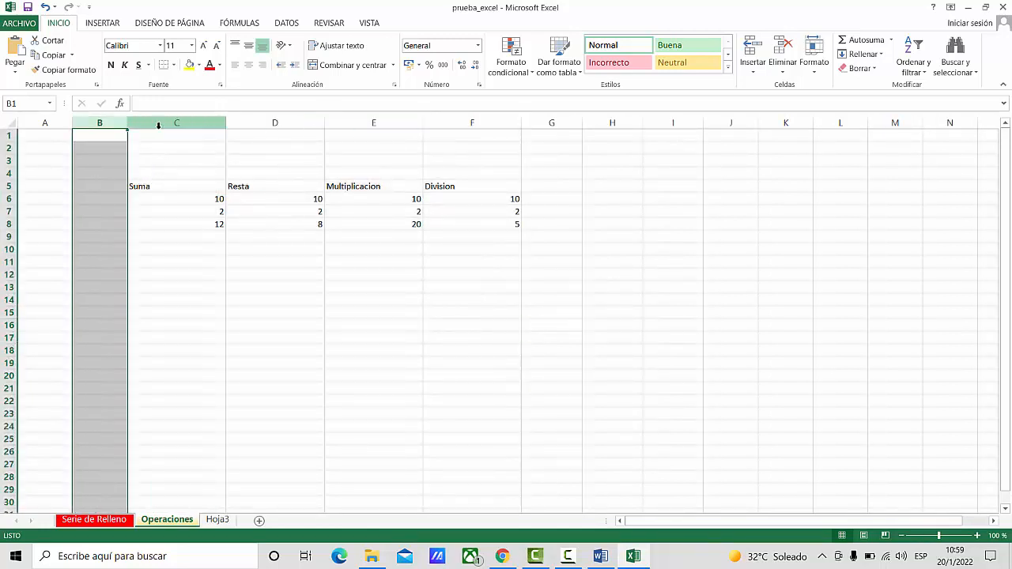
click(177, 123)
click(435, 329)
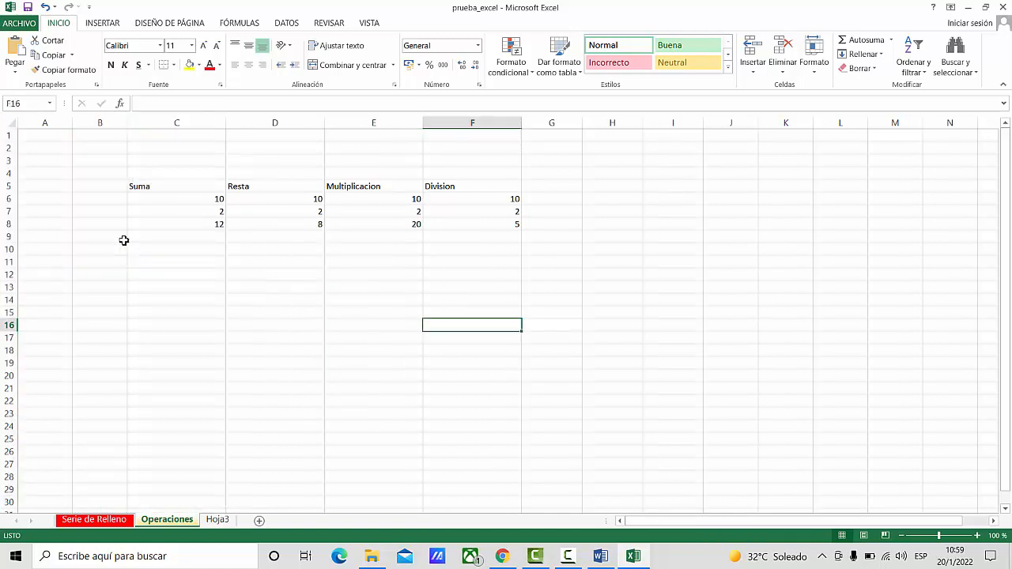
click(7, 186)
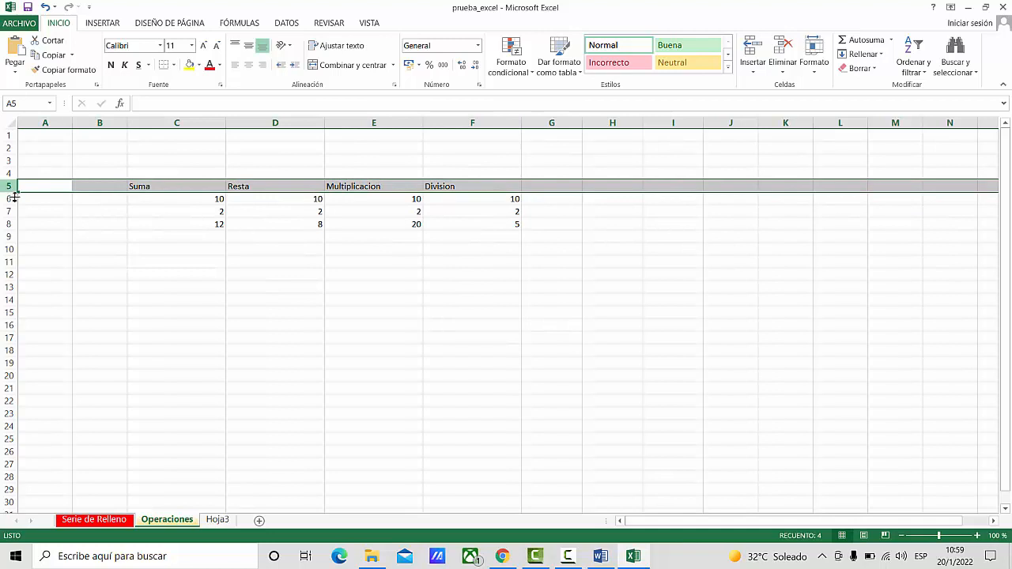
click(144, 278)
click(99, 122)
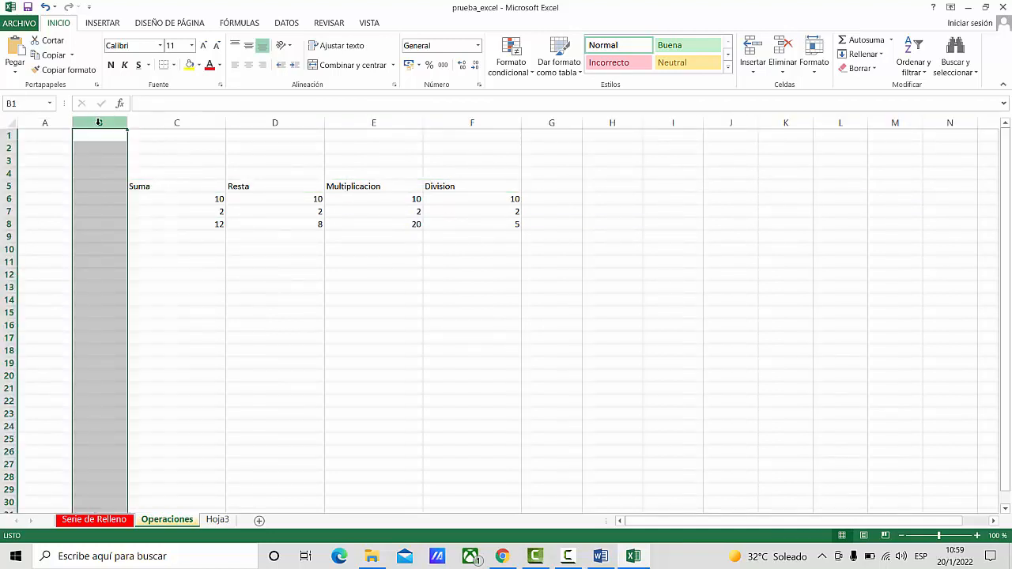
- Increase the height of row 5, which holds the operation headings
click(10, 186)
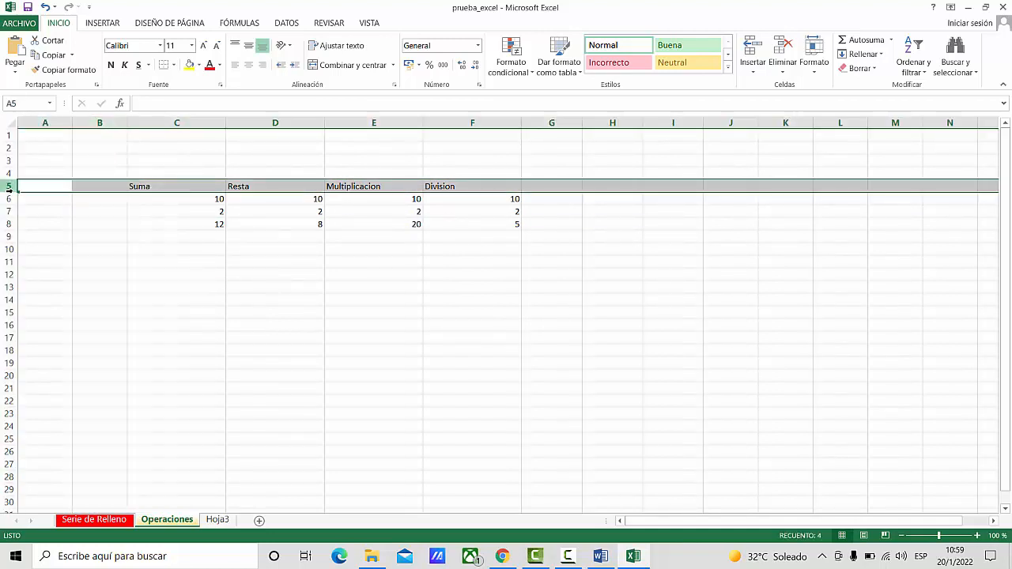
right_click(11, 188)
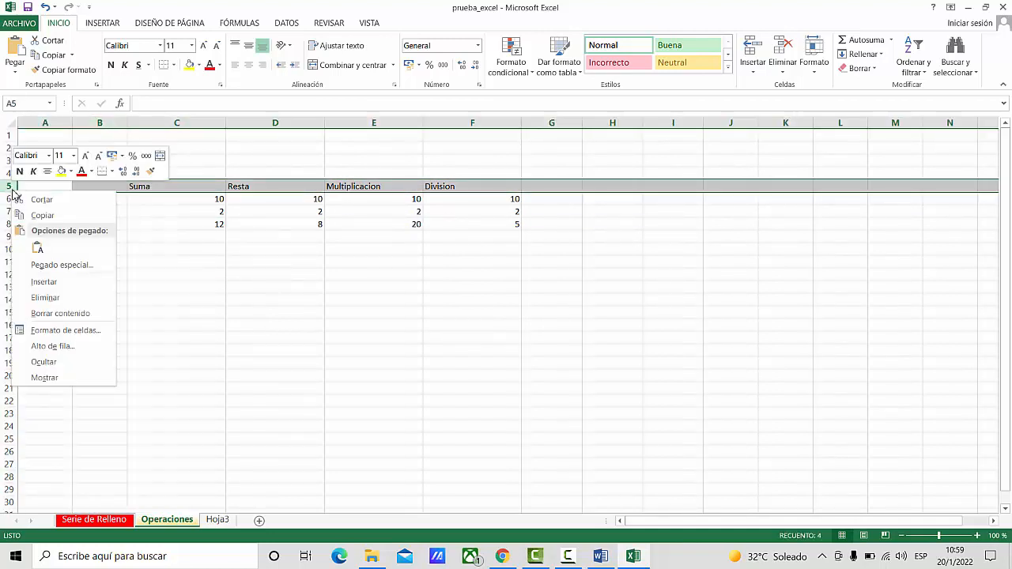
click(52, 347)
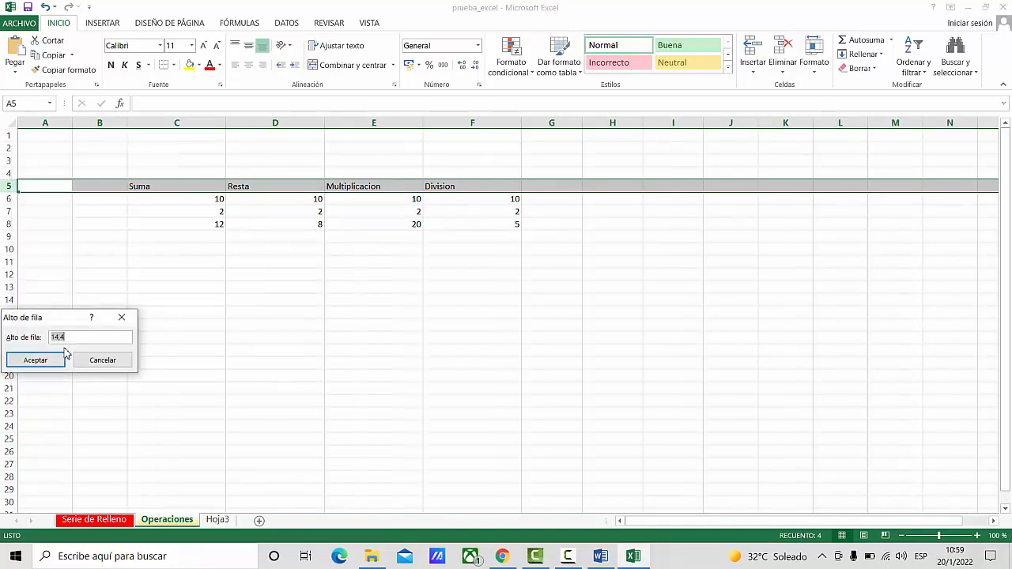
click(63, 355)
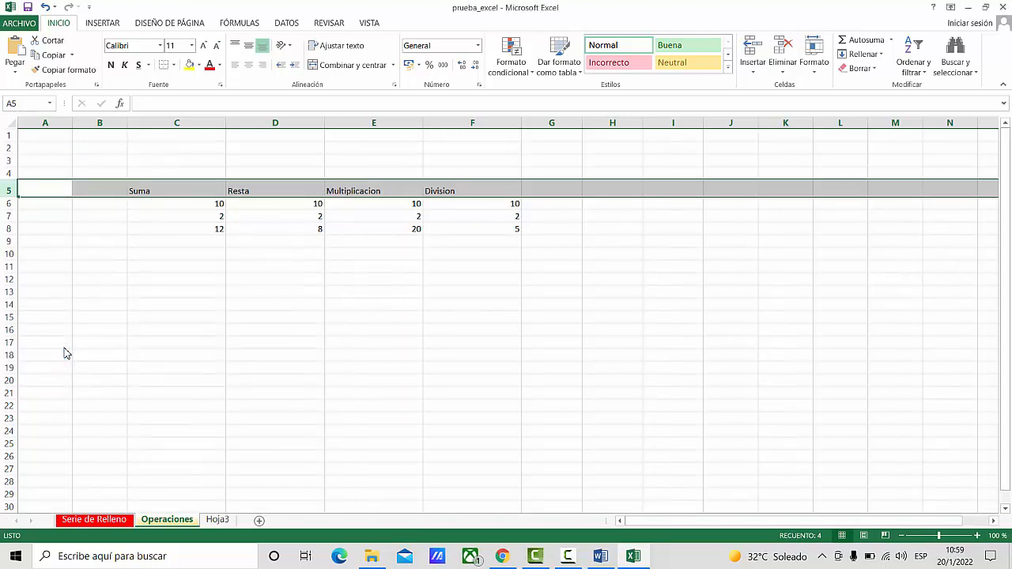
click(178, 315)
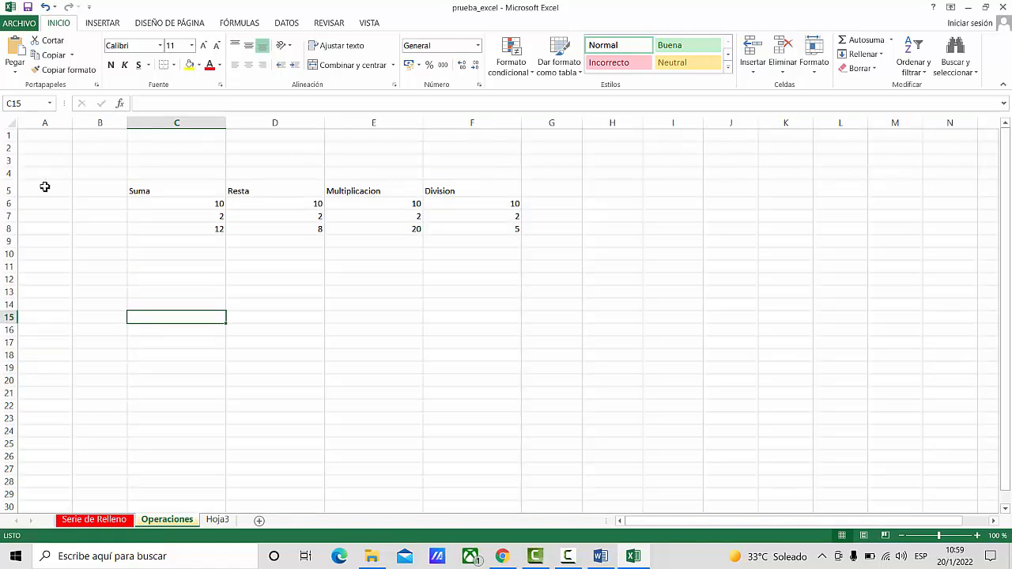
- Set the height of rows 5 to 8 to 20 in one go
drag(46, 190, 505, 234)
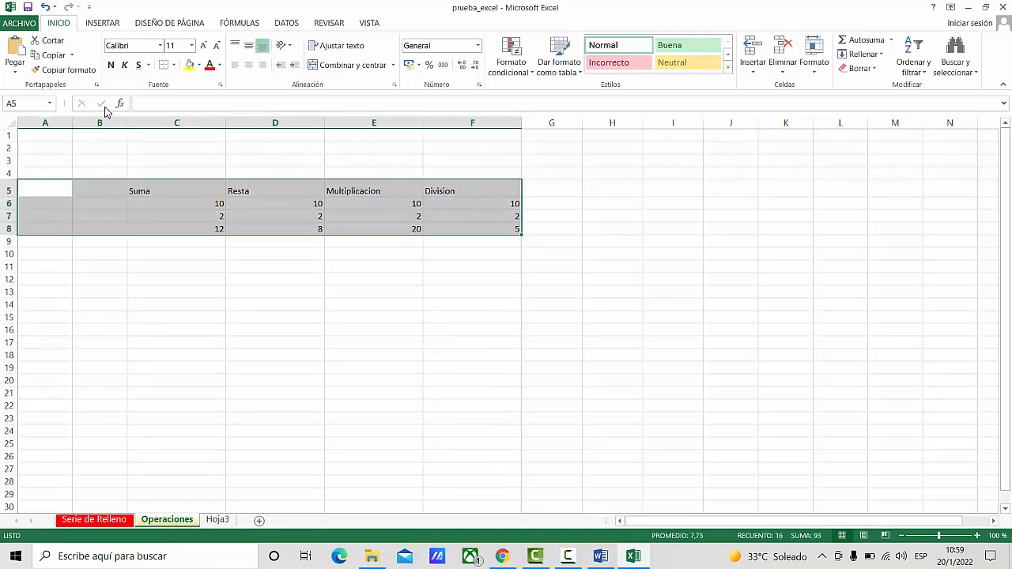
right_click(10, 229)
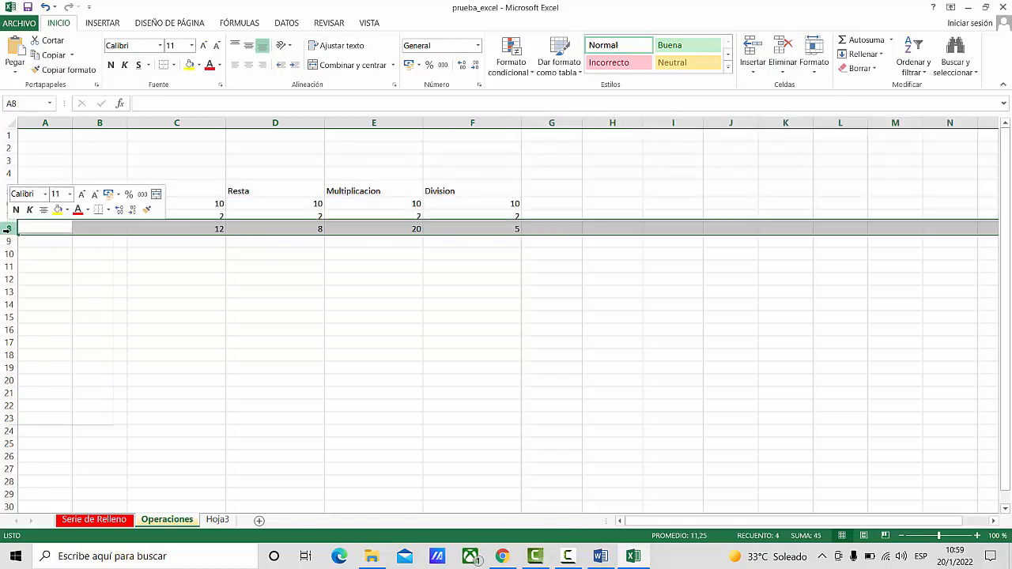
key(Escape)
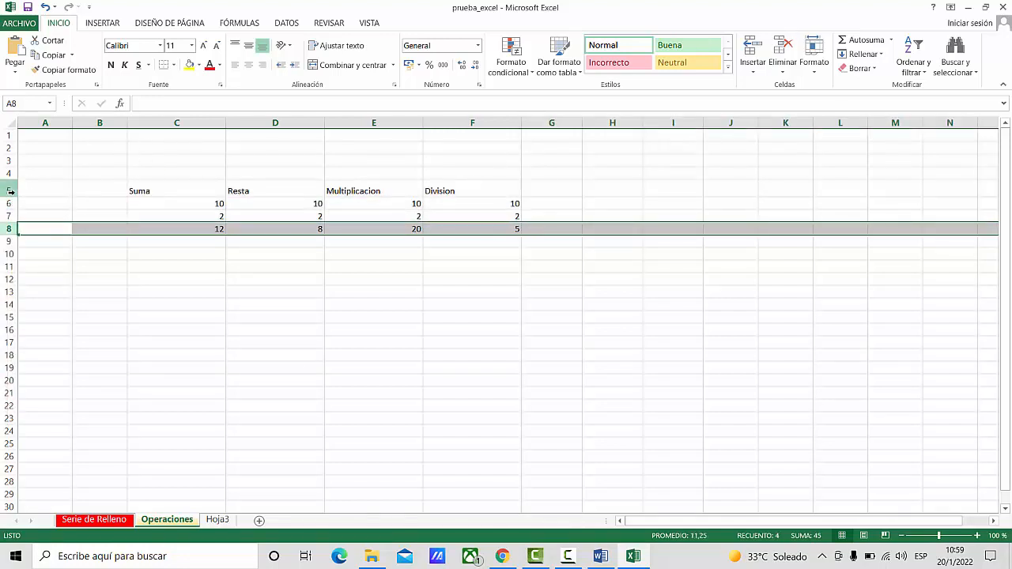
drag(10, 191, 15, 230)
right_click(14, 230)
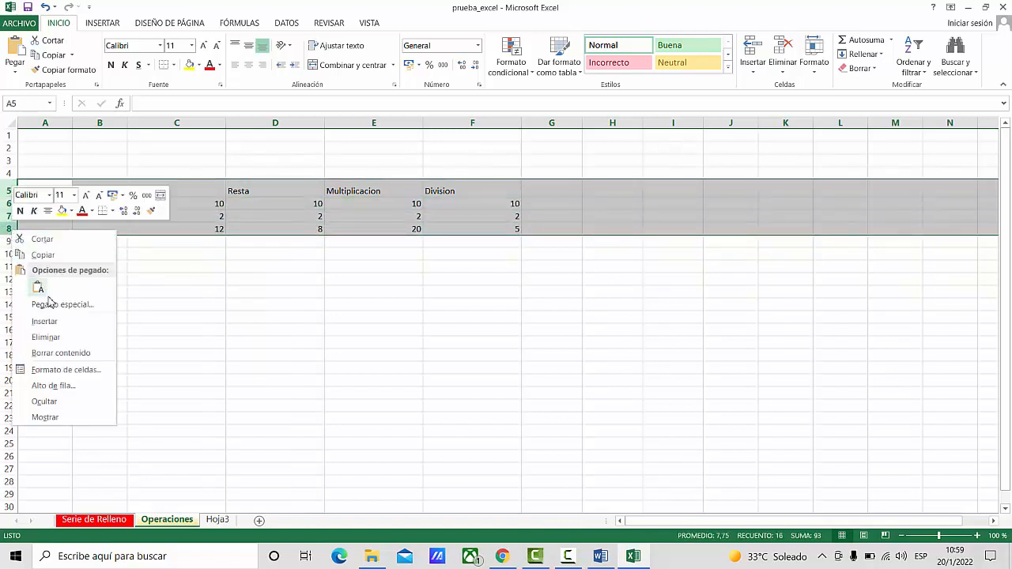
click(73, 388)
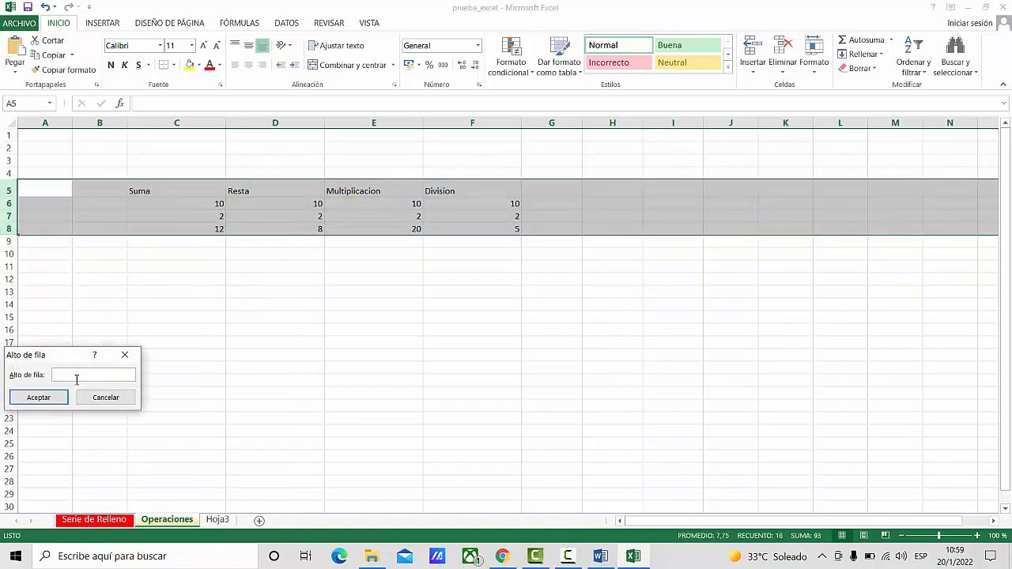
text(20)
key(Return)
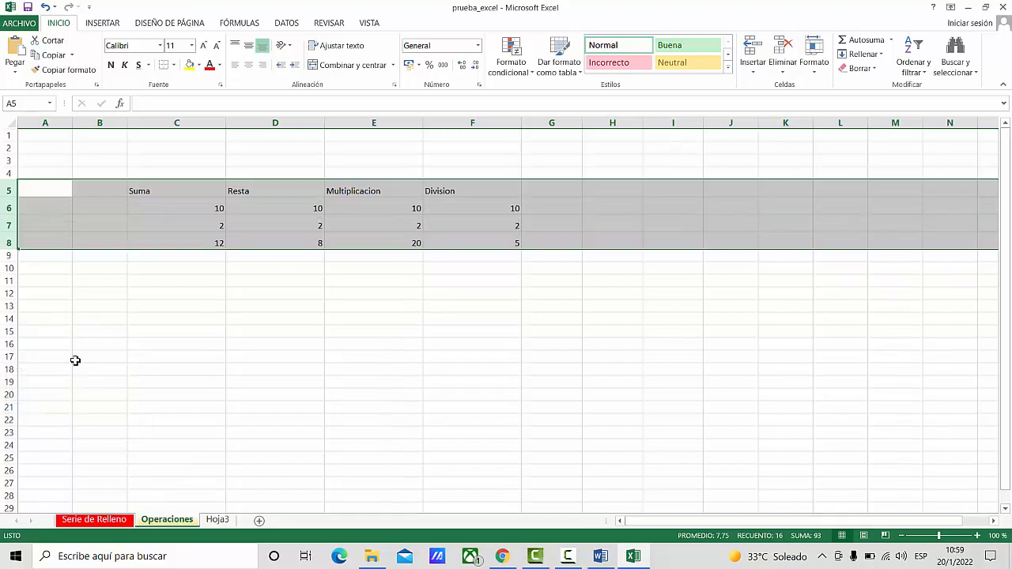
click(456, 336)
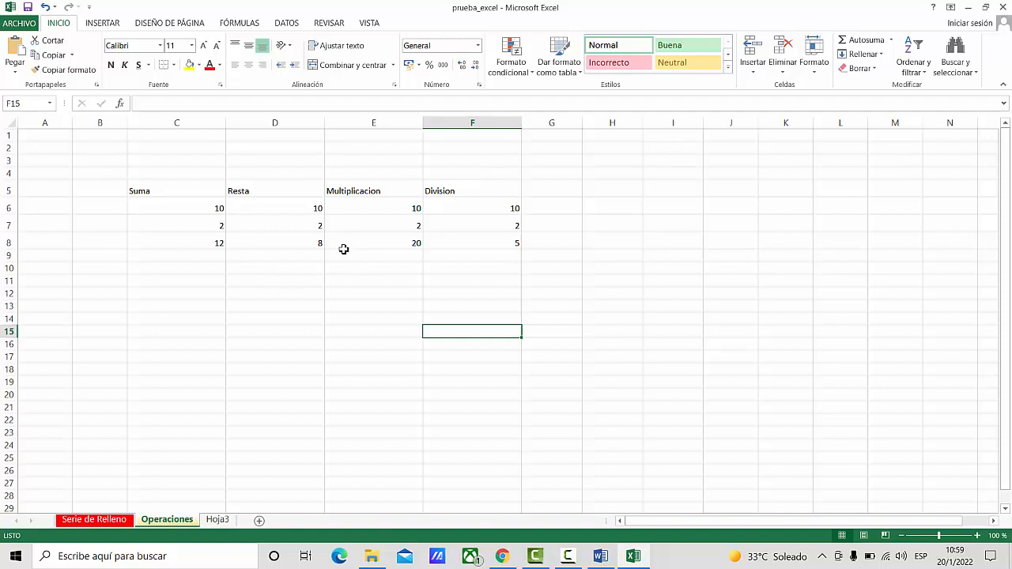
- Enter the sample text dhajkhdsak in cell H5 and delete the whole of column H
click(601, 188)
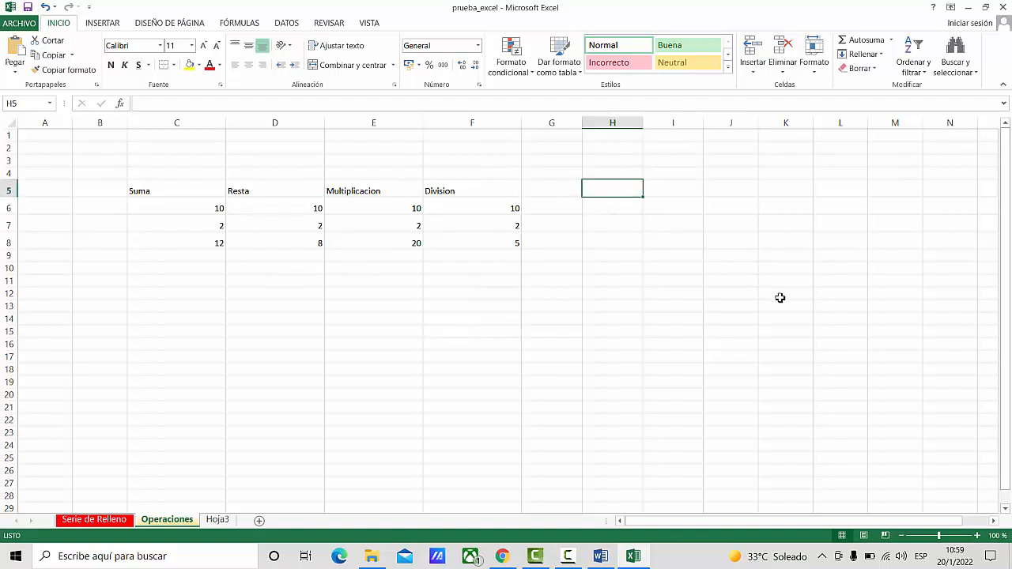
text(dhajkhdsak)
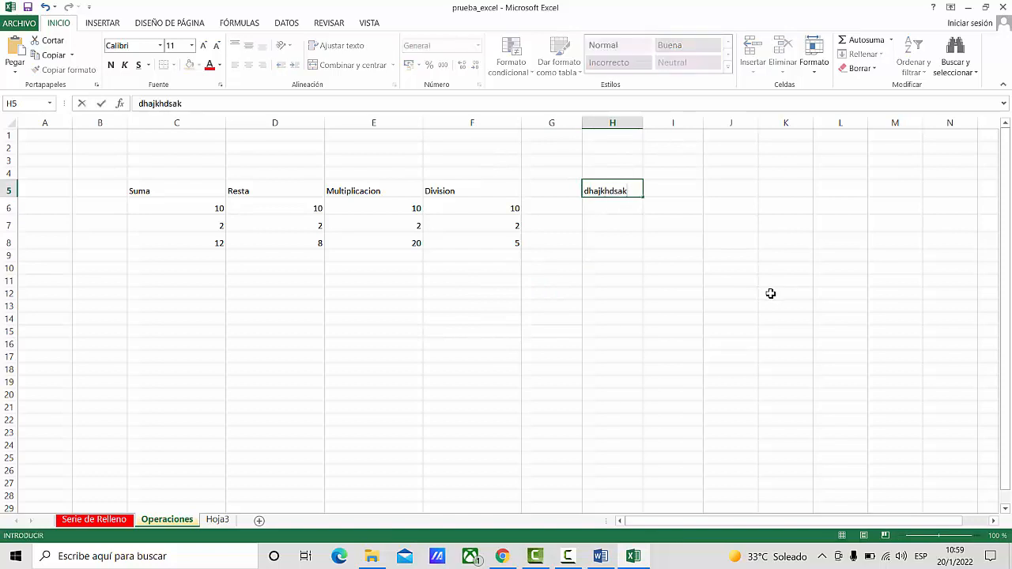
key(Return)
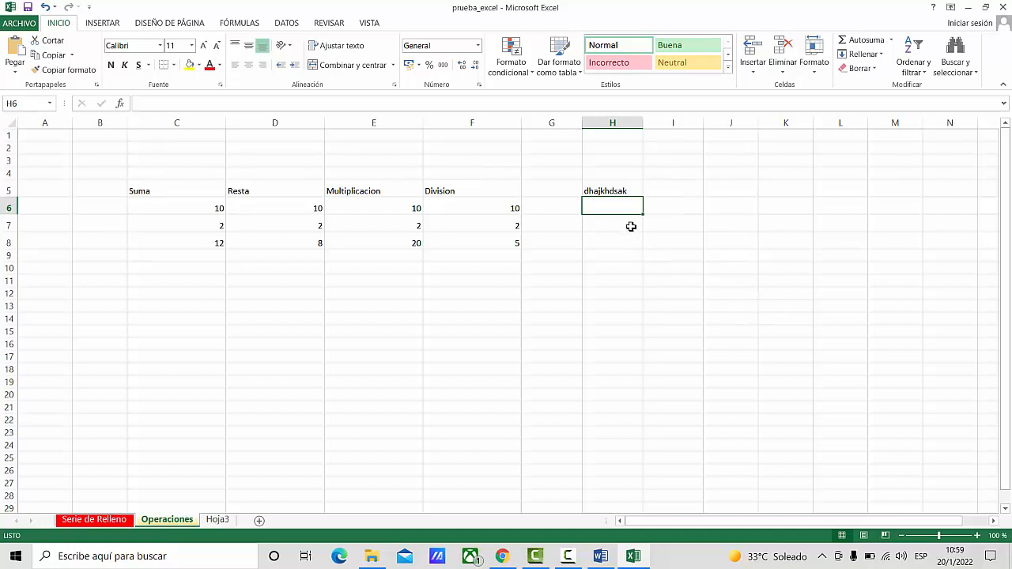
click(605, 125)
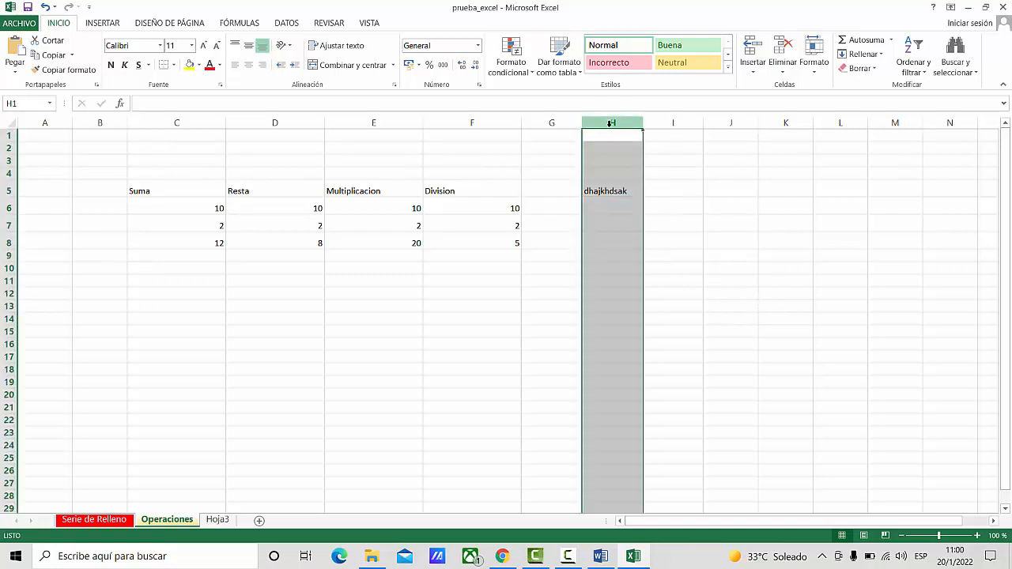
right_click(614, 123)
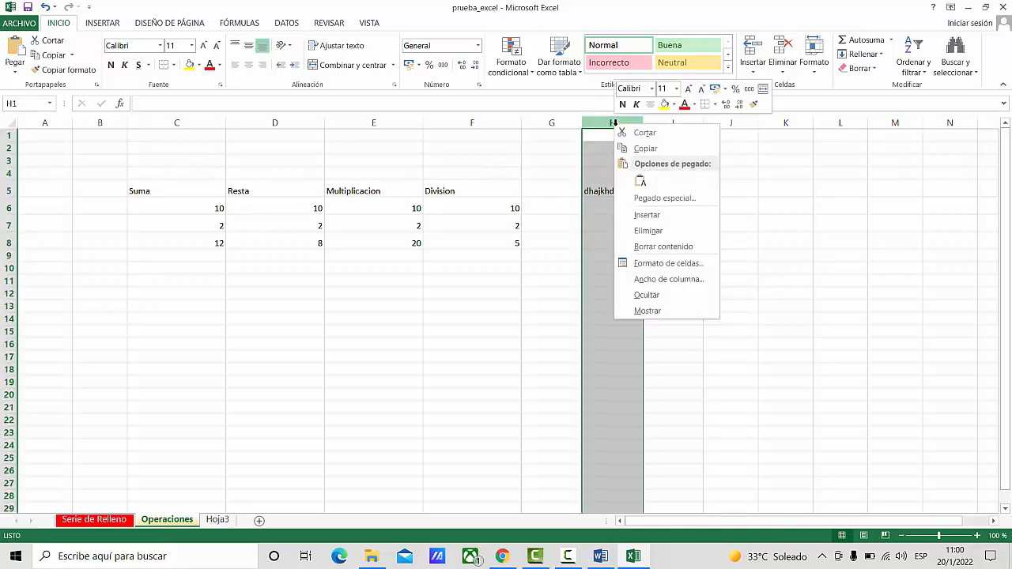
click(647, 231)
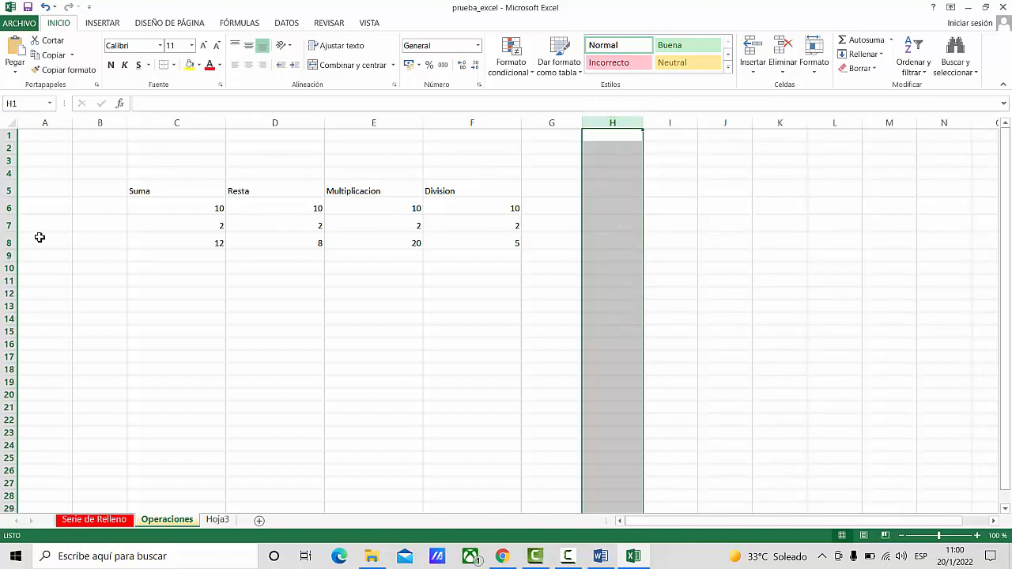
- Enter the sample text djaslkjdalsd in cell C11 and delete the whole of row 11
click(195, 278)
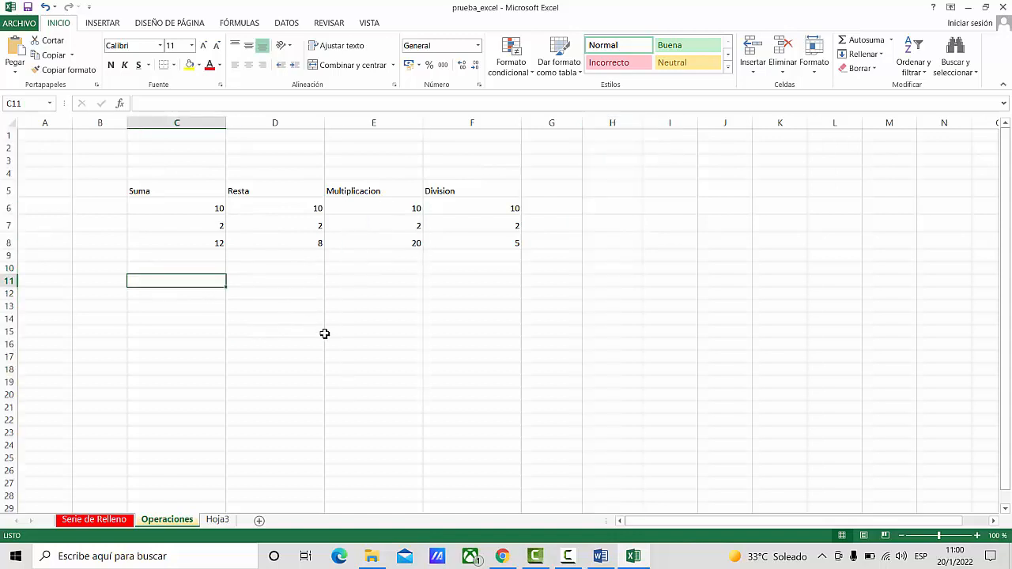
text(djaslkjdalsd)
key(Return)
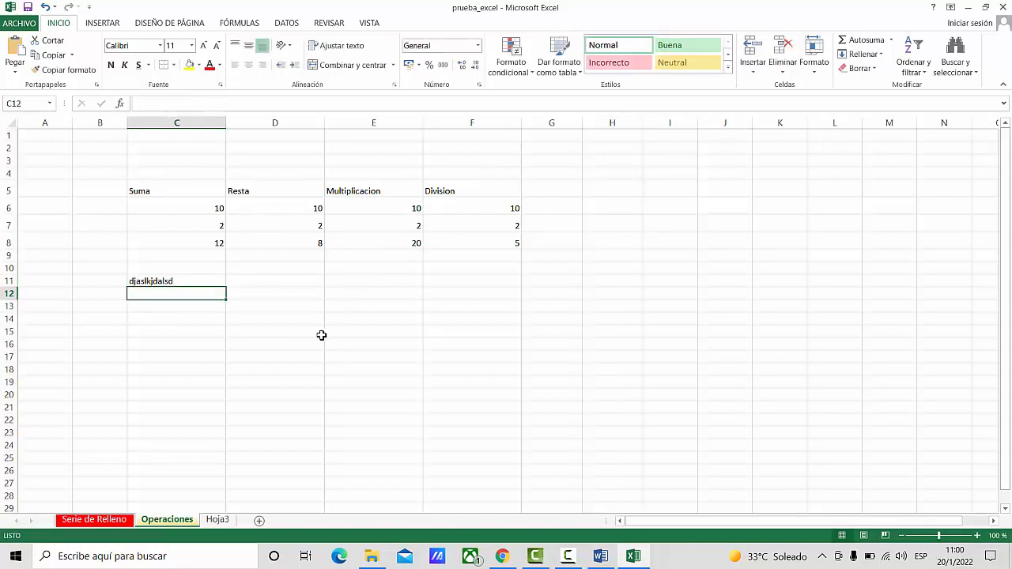
click(9, 281)
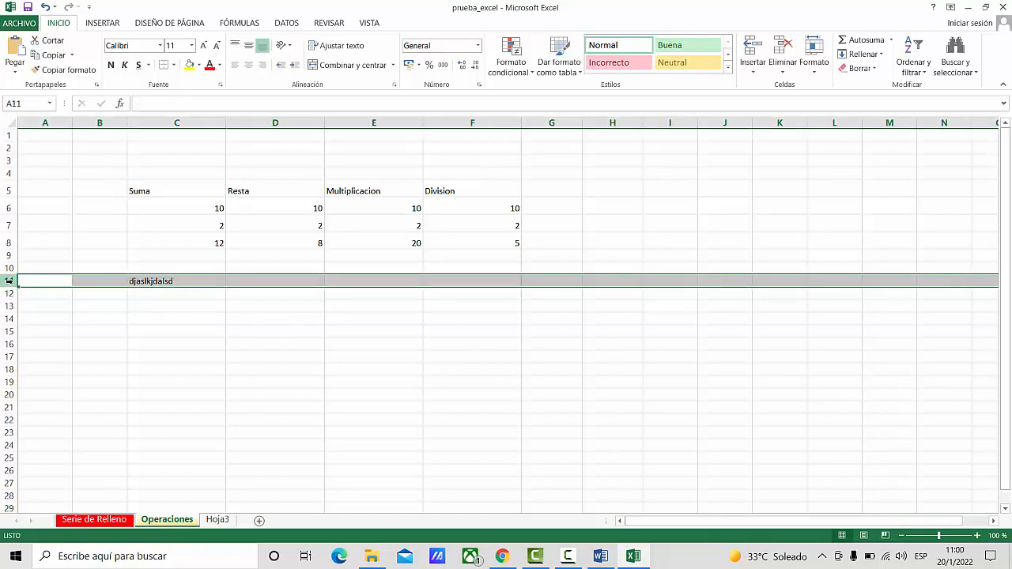
right_click(10, 281)
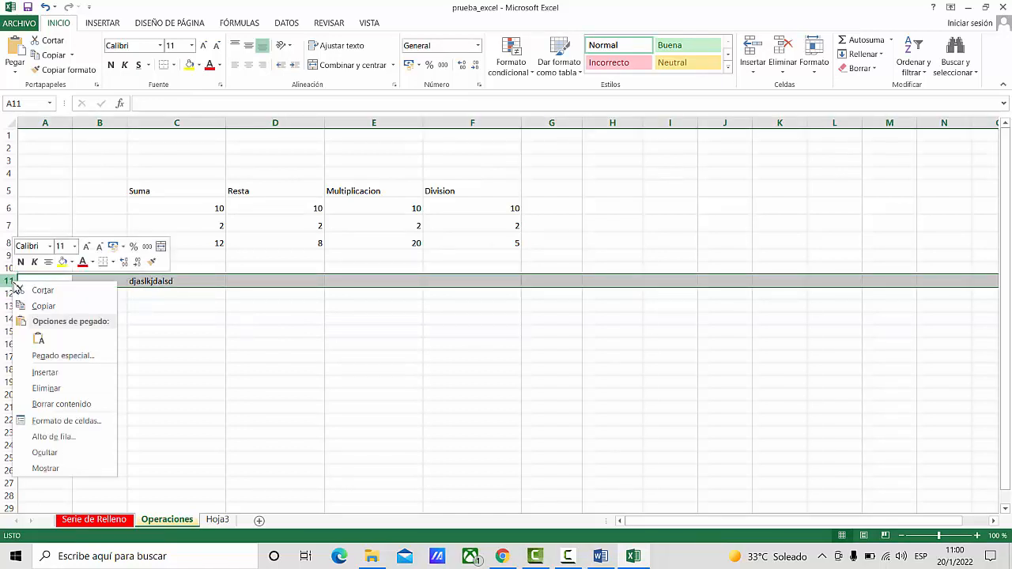
click(46, 389)
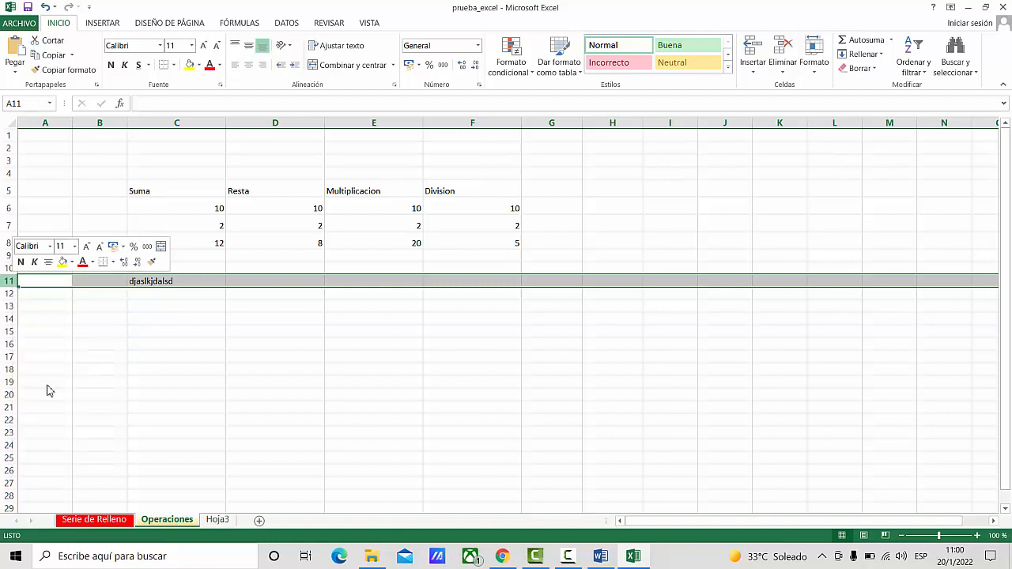
click(357, 378)
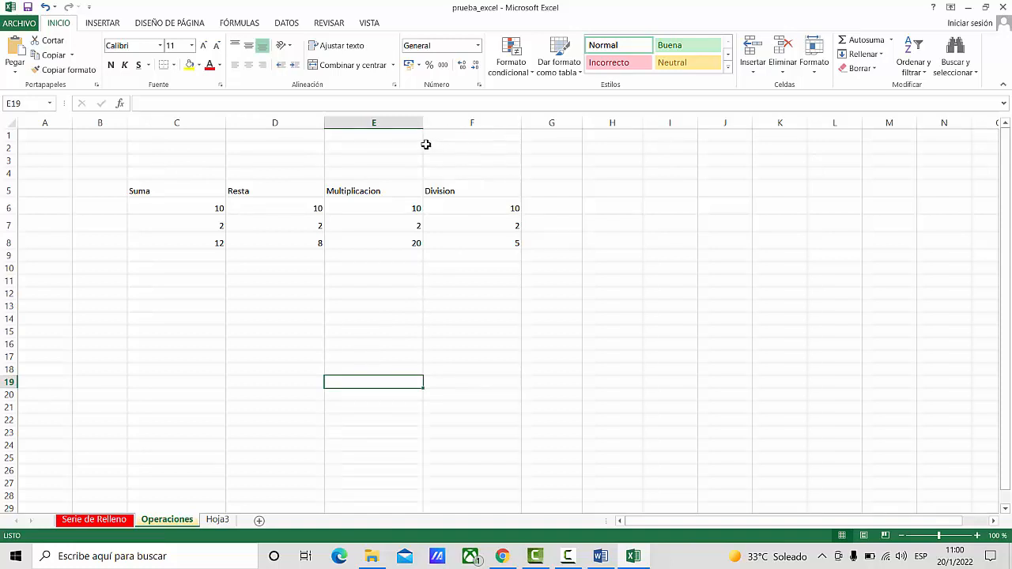
- Insert a blank column between the Multiplicacion and Division columns
click(468, 122)
click(383, 121)
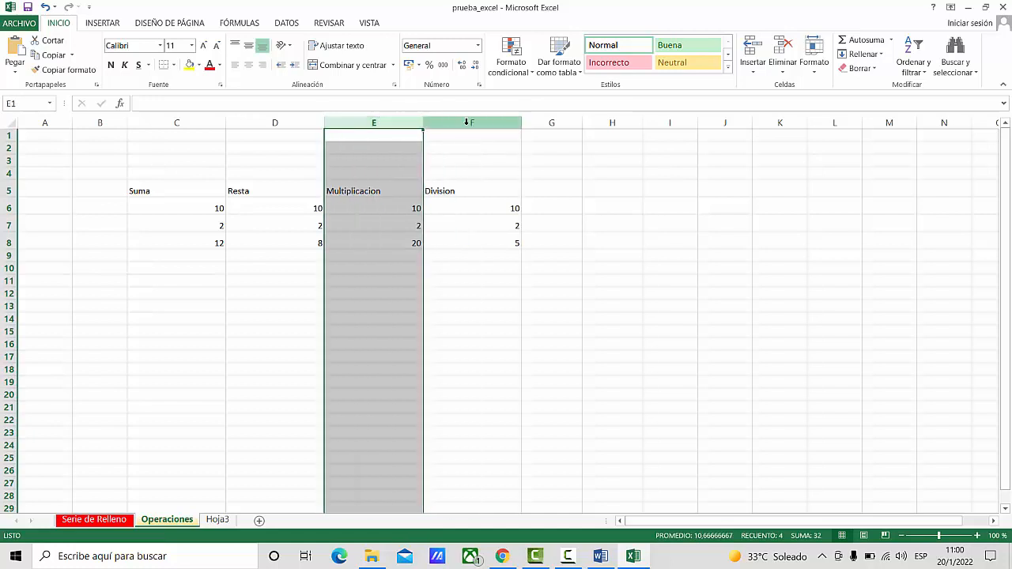
click(477, 125)
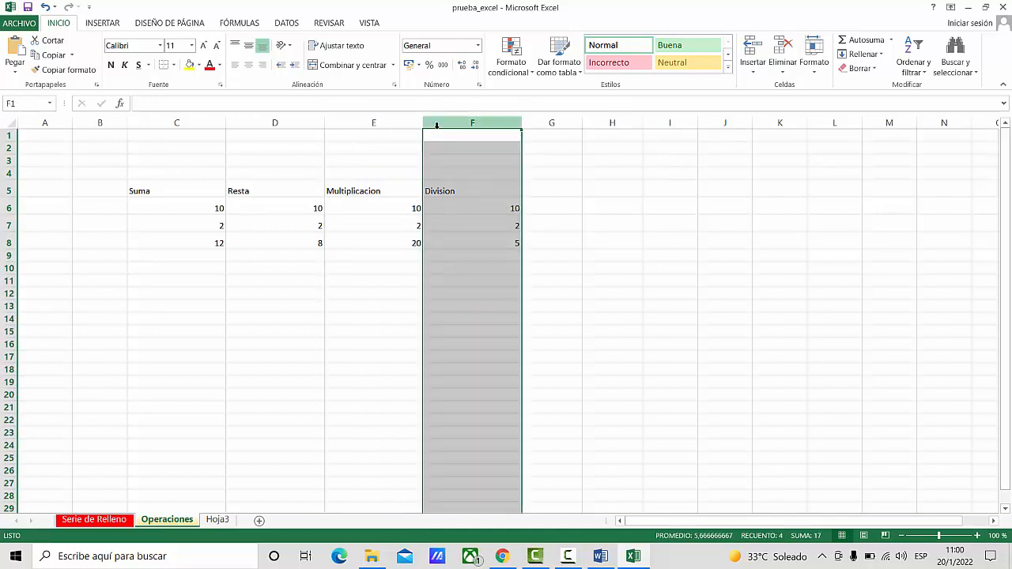
right_click(437, 124)
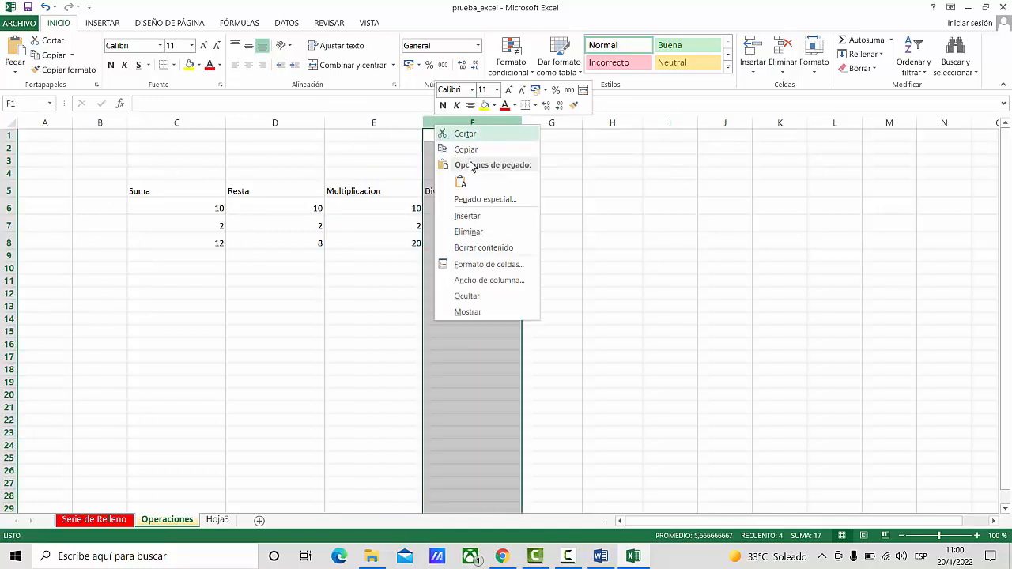
click(471, 216)
click(467, 197)
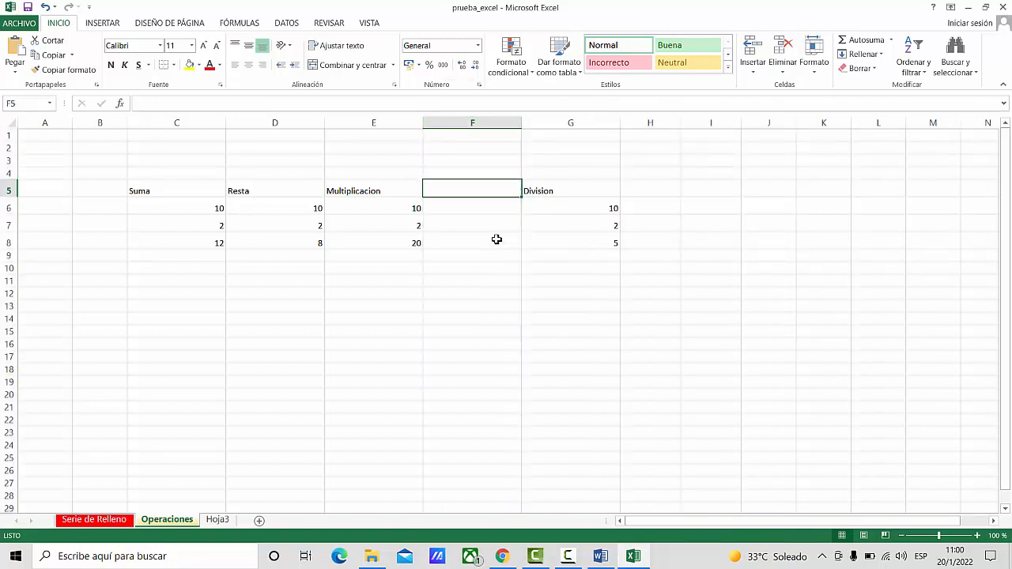
click(486, 224)
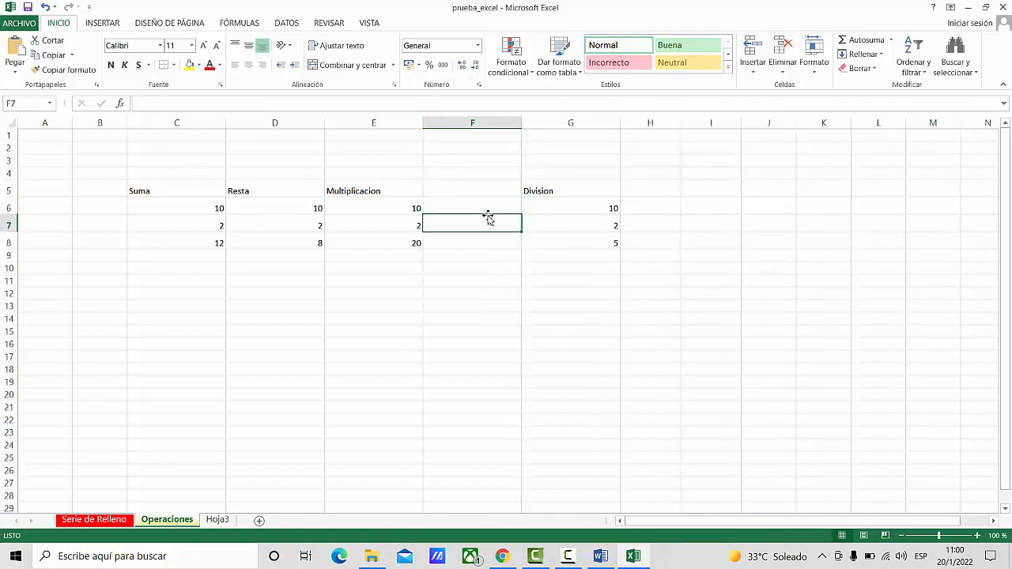
- Highlight the empty column F and the Division column G to compare their positions
click(474, 124)
click(547, 124)
click(493, 124)
drag(494, 123, 585, 125)
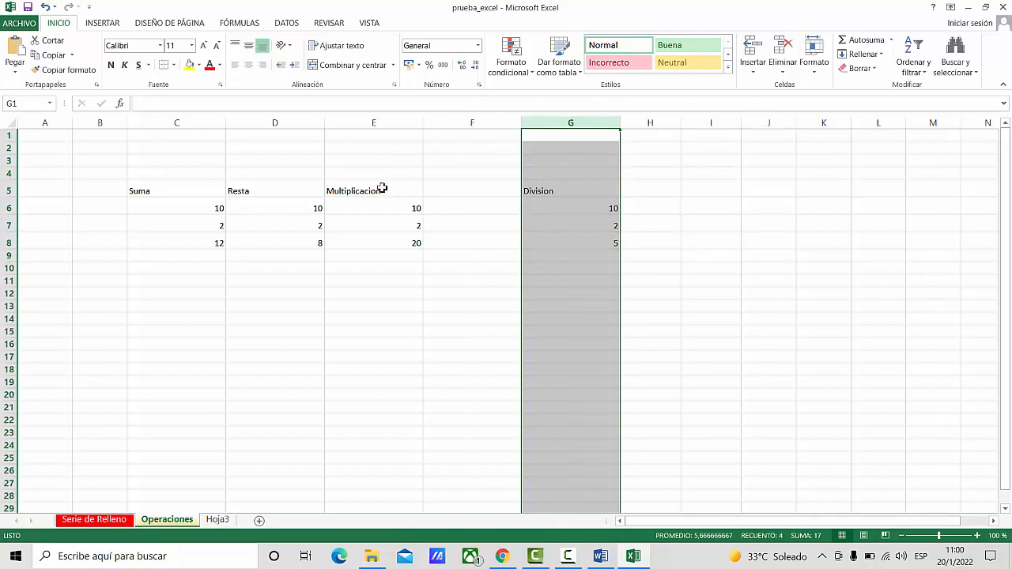
click(207, 344)
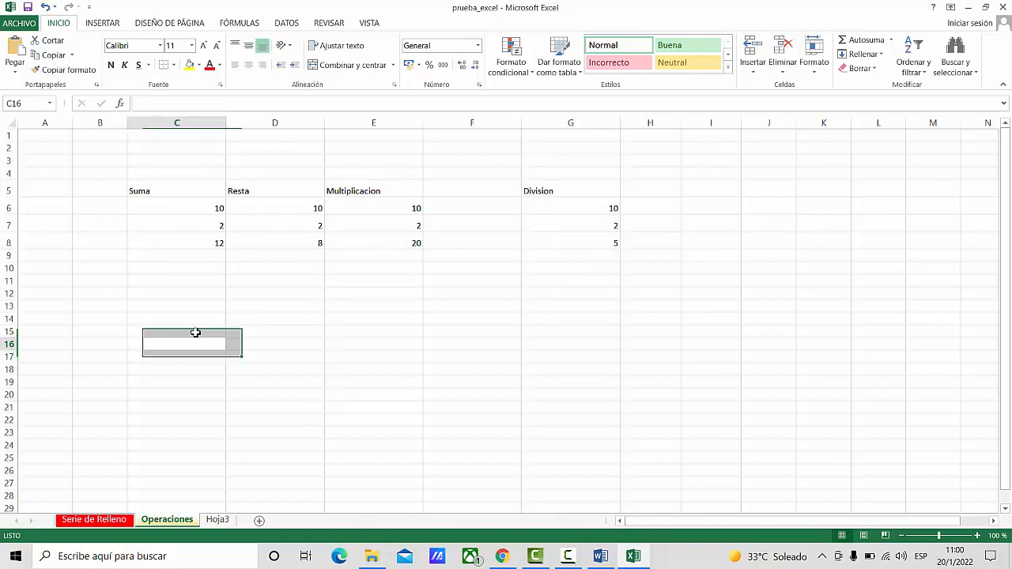
- Insert a blank row above the results in row 8
click(7, 243)
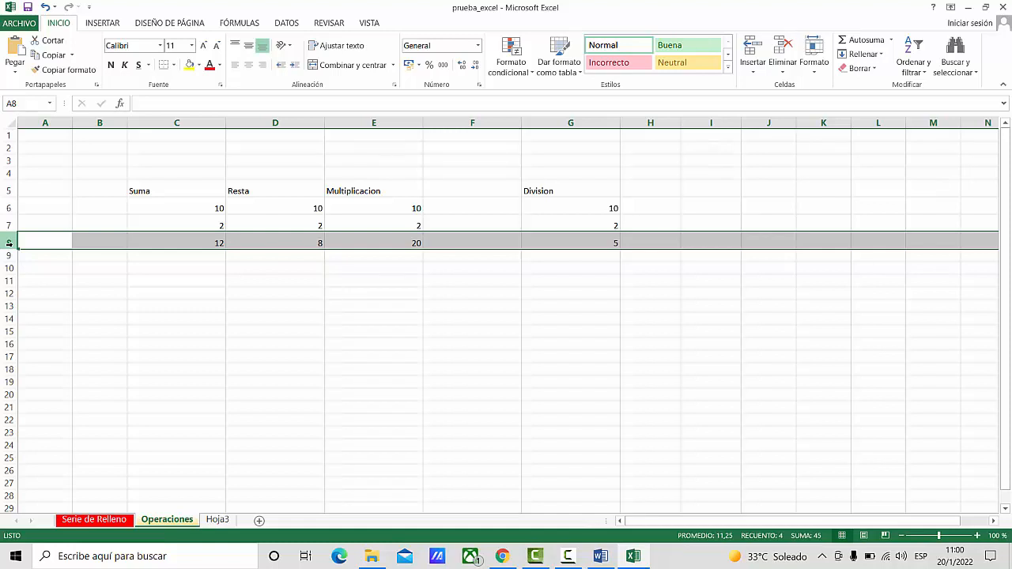
right_click(8, 243)
click(71, 335)
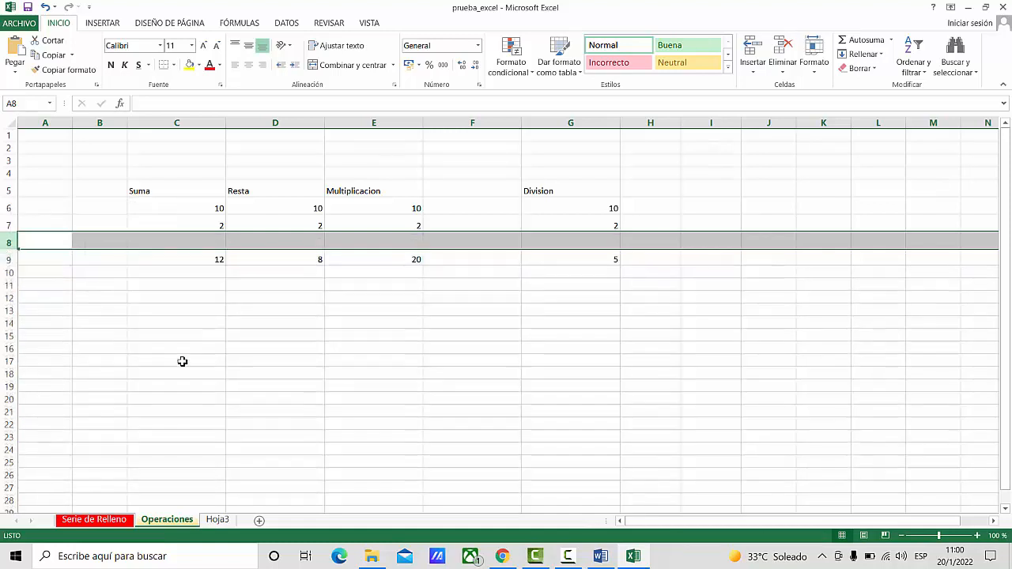
click(328, 387)
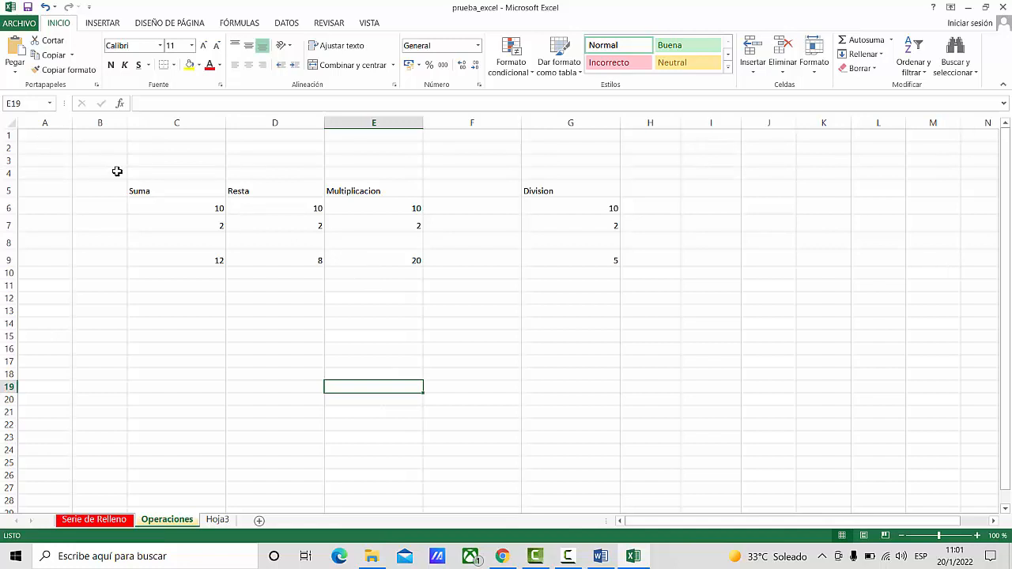
- Apply all borders to the table range C5:G9
drag(197, 193, 597, 258)
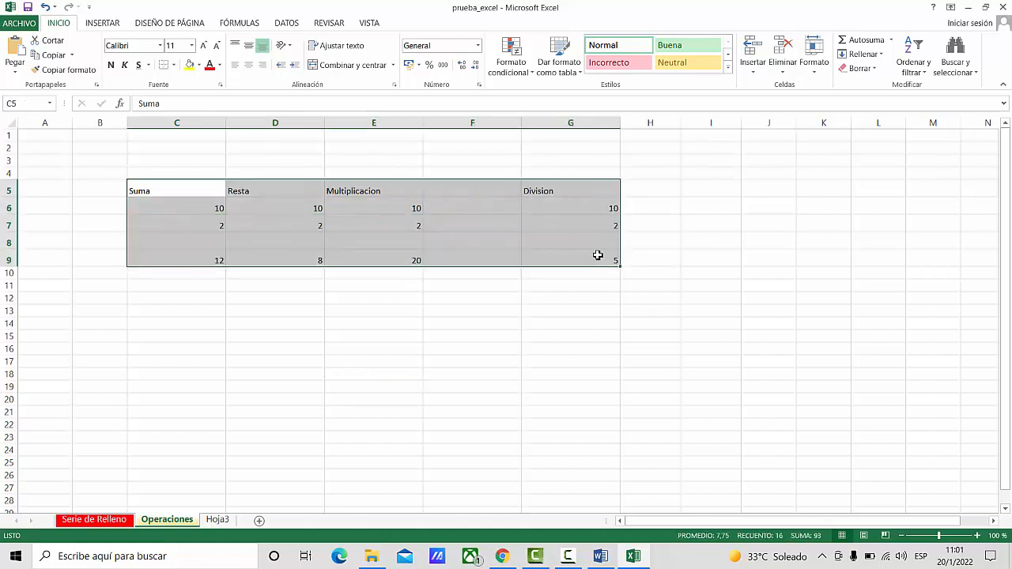
click(177, 67)
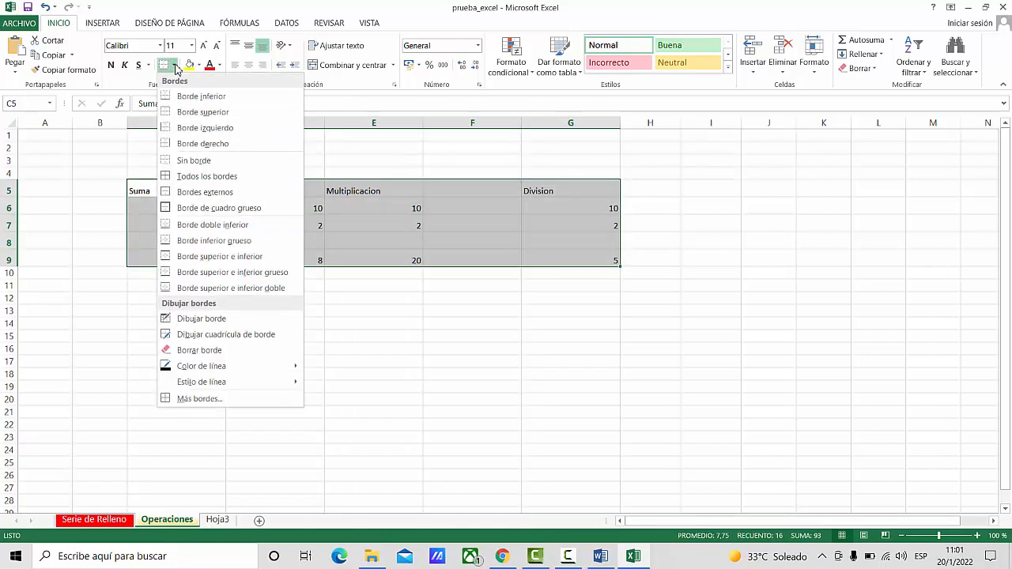
click(173, 175)
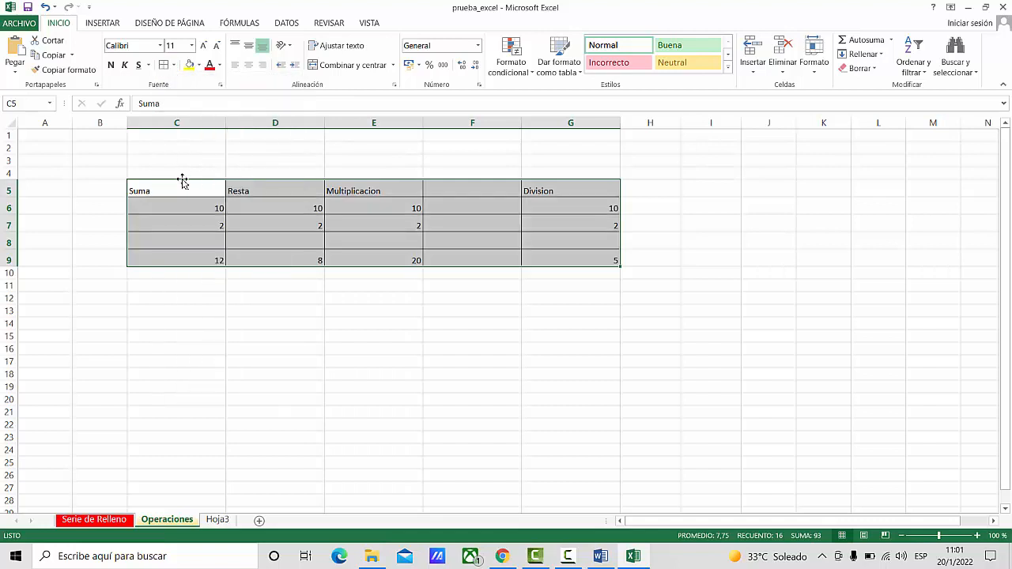
click(265, 335)
- Centre the header cells C5:G5 horizontally and make their text bold
drag(182, 191, 570, 190)
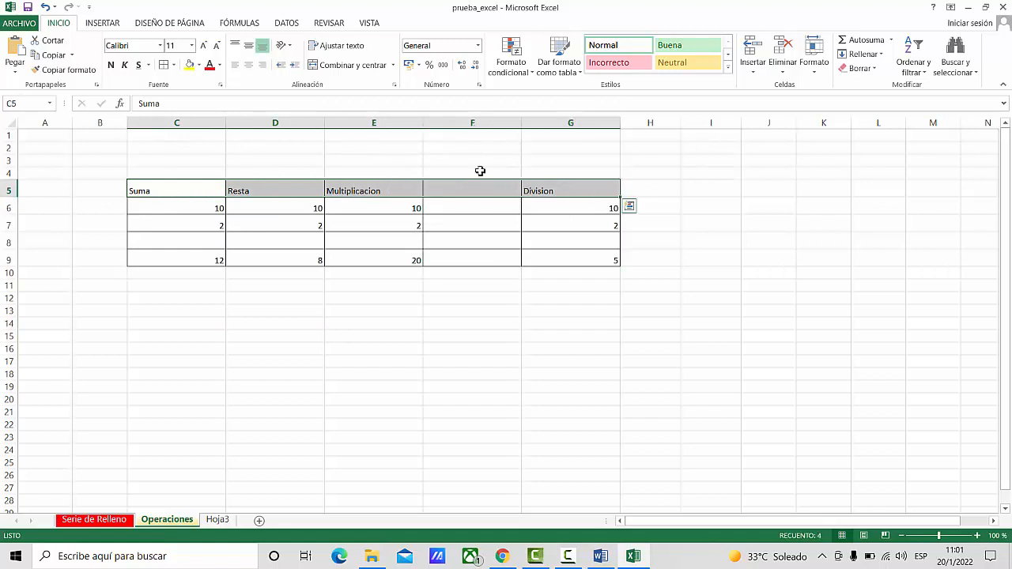
click(248, 68)
click(110, 66)
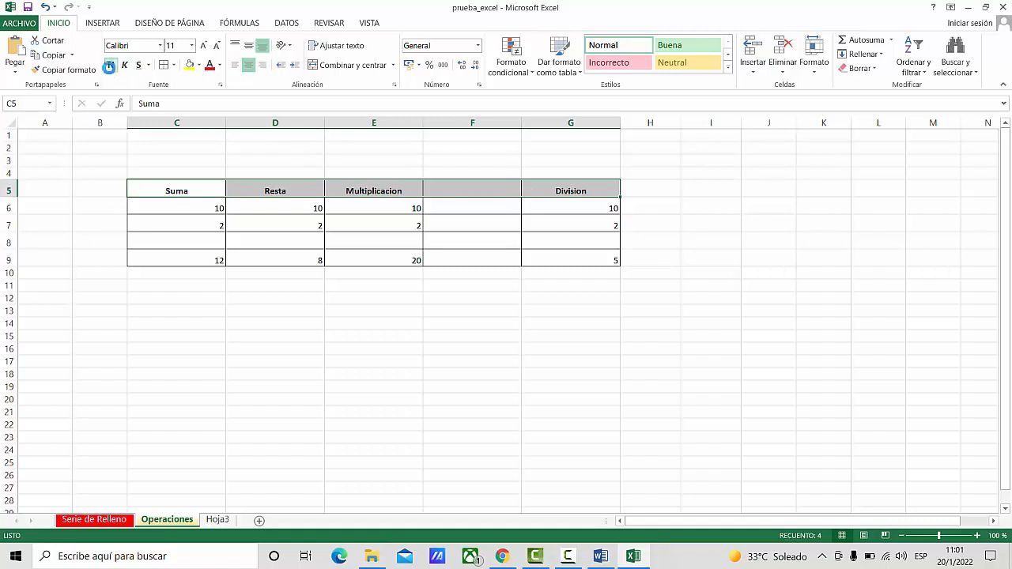
click(499, 348)
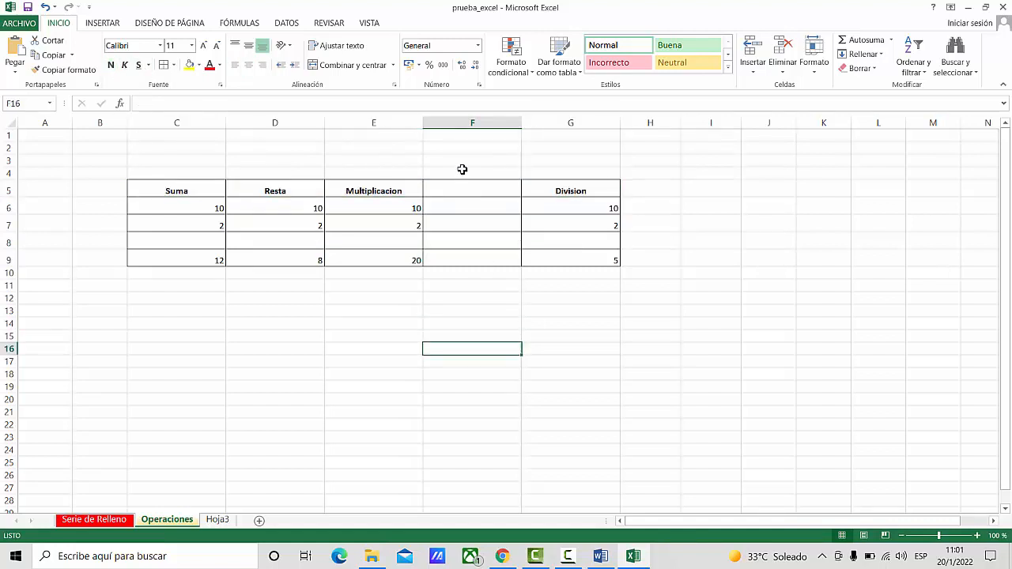
- Delete the blank column F between Multiplicacion and Division
click(450, 125)
right_click(450, 124)
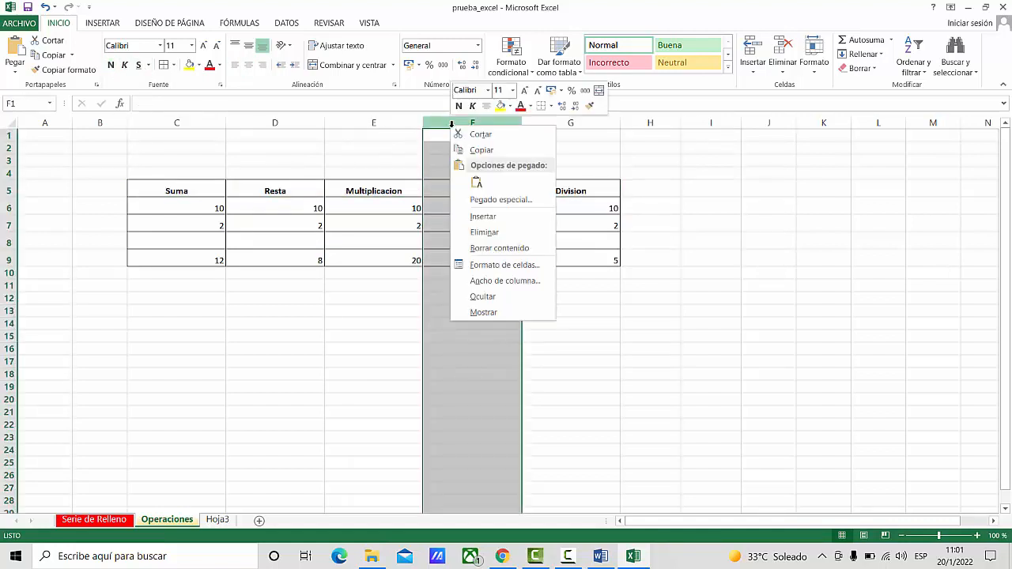
click(483, 232)
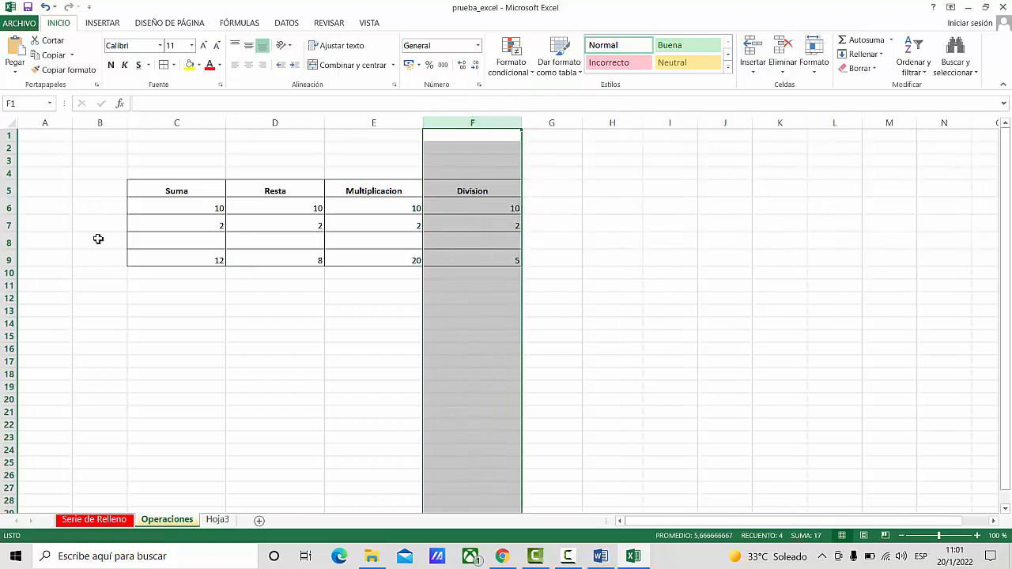
- Delete the blank row 8 above the results
click(11, 243)
right_click(10, 243)
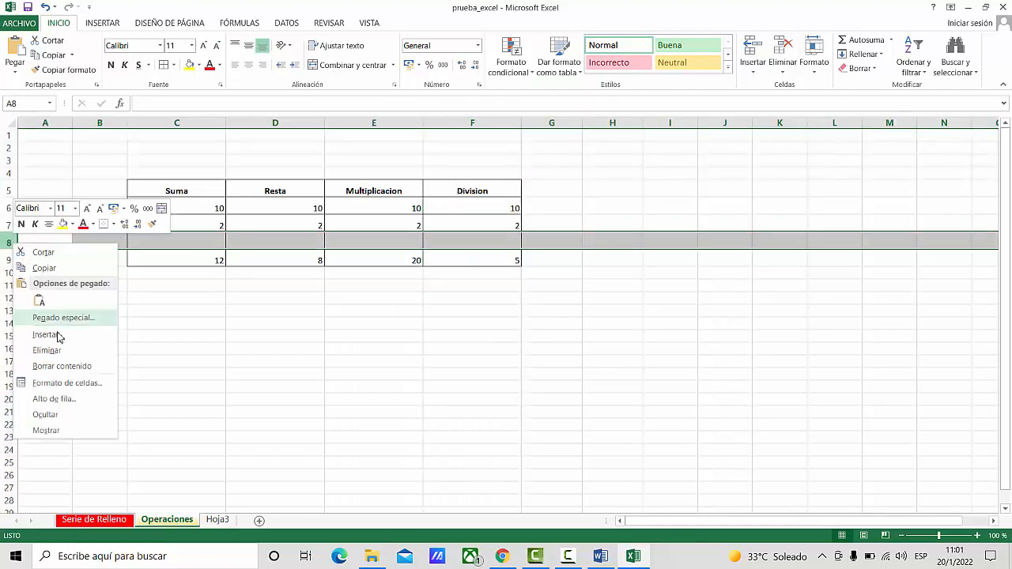
click(82, 350)
click(439, 356)
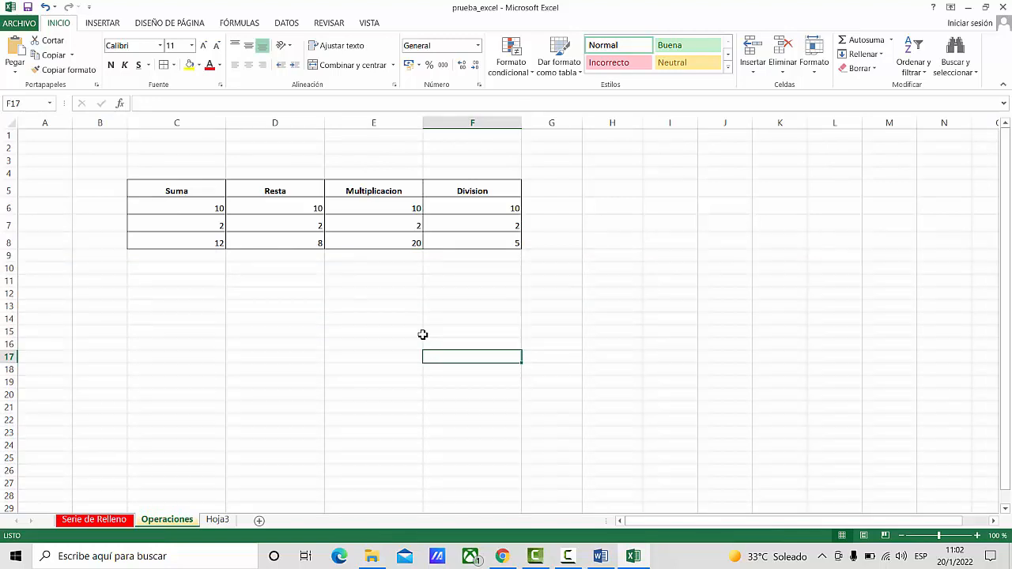
- Centre the numbers in C6:F8 horizontally
drag(188, 214, 490, 246)
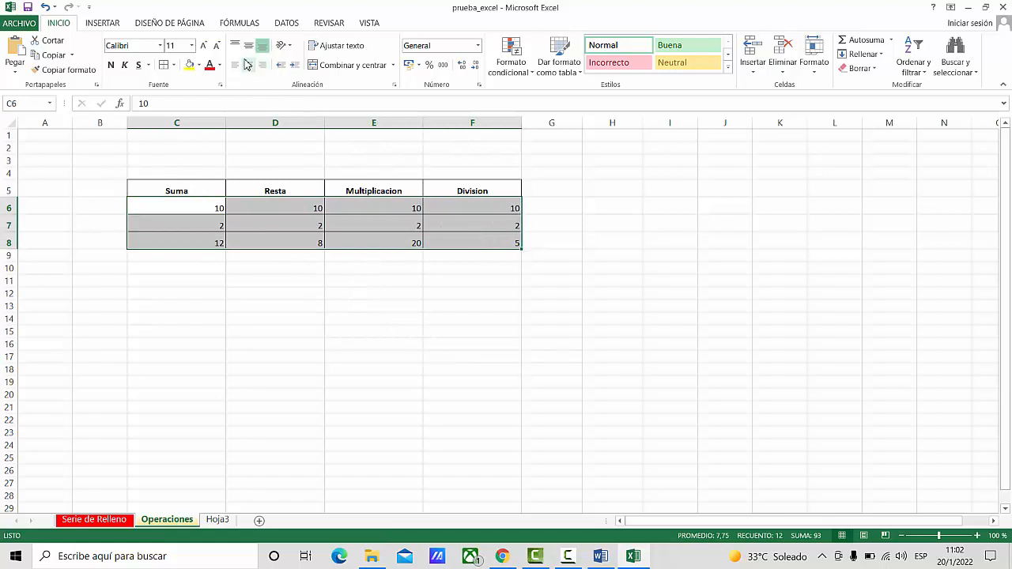
click(248, 65)
click(362, 306)
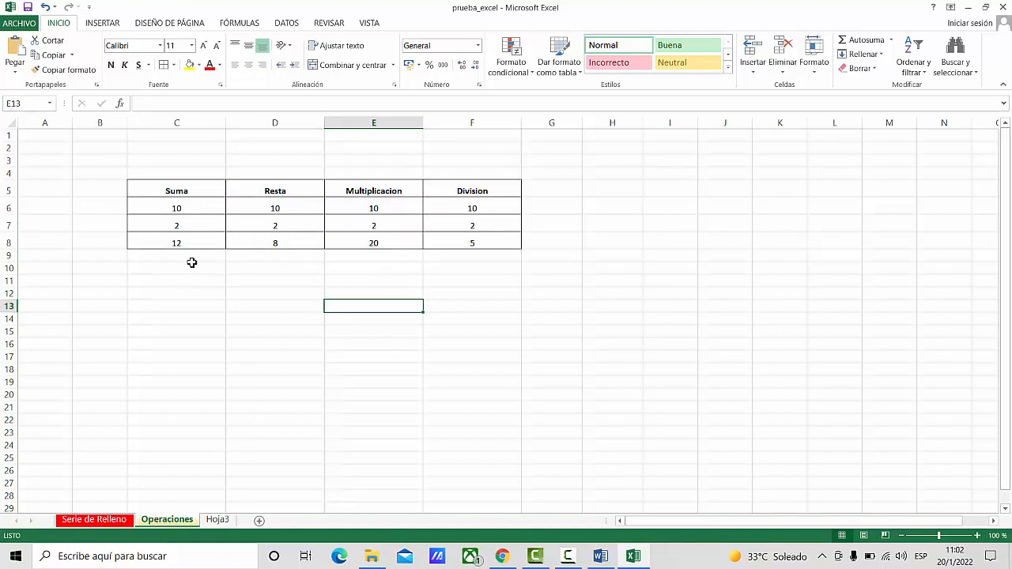
- Align the header cells C5:F5 vertically to the middle and fill them with grey
click(171, 192)
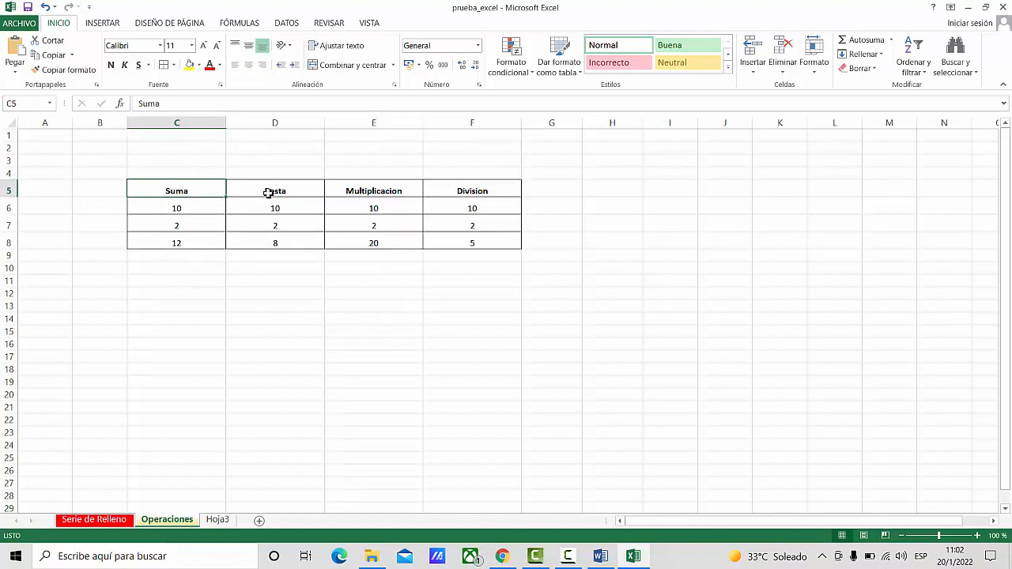
drag(269, 193, 482, 194)
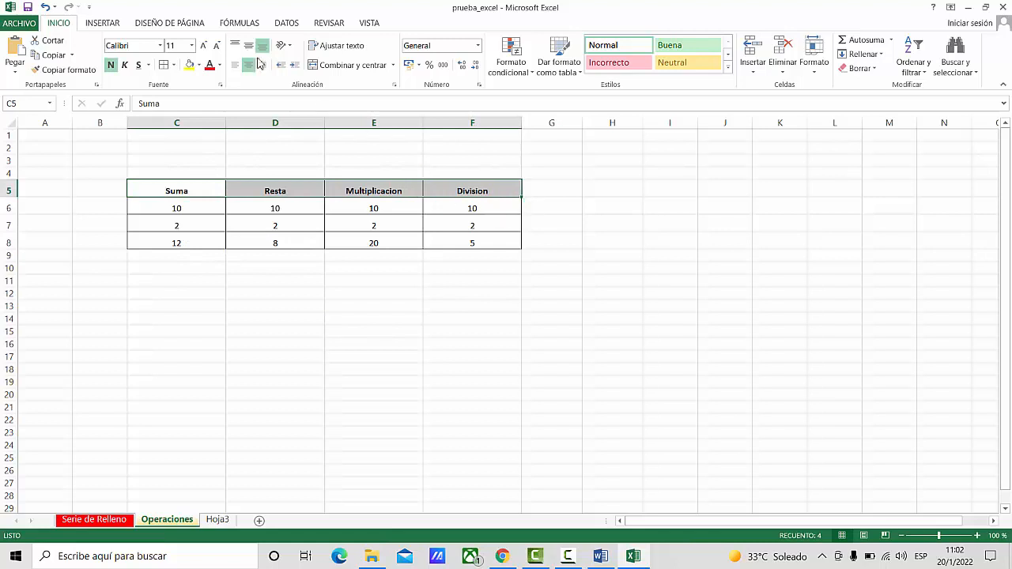
click(247, 47)
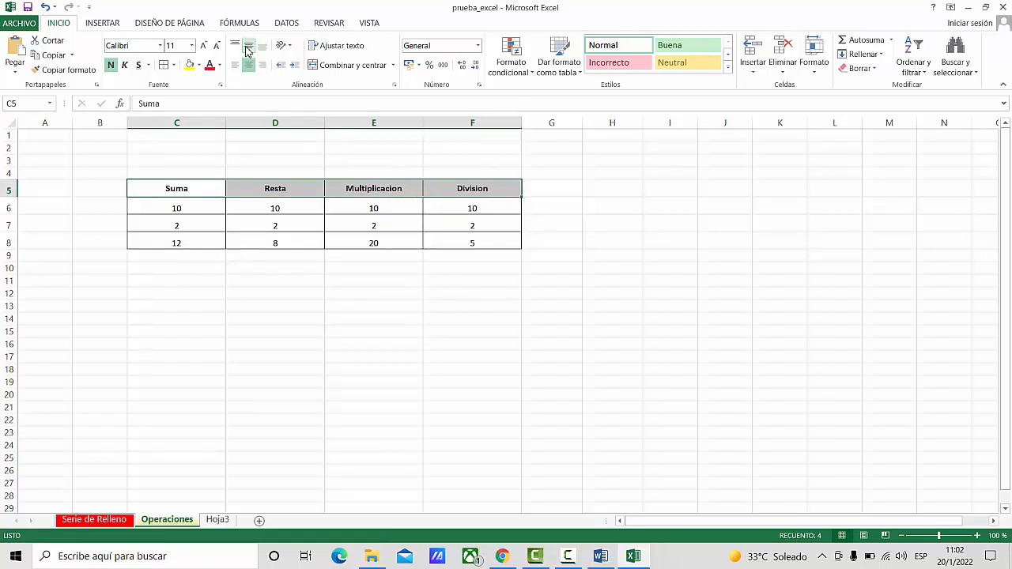
click(199, 65)
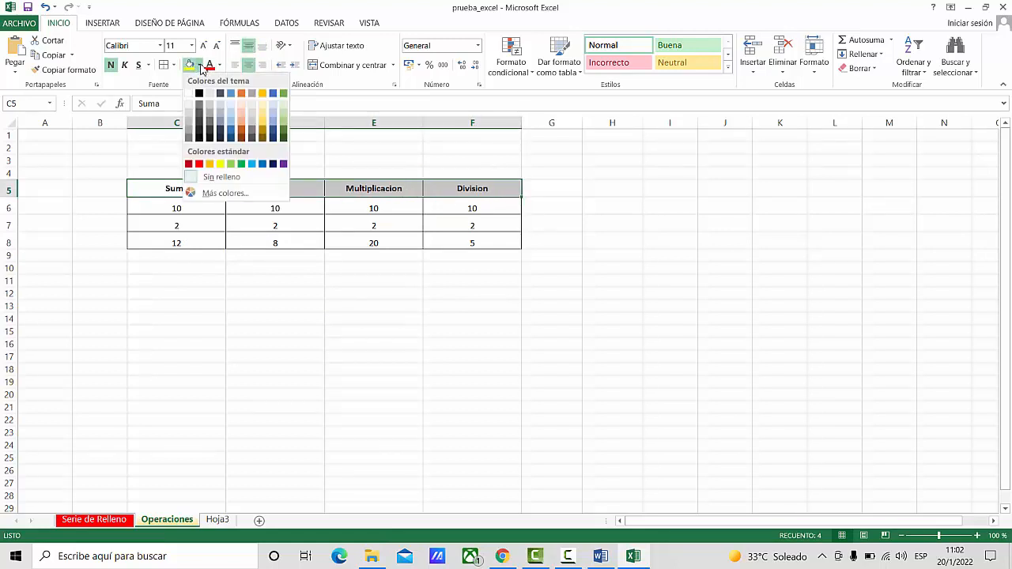
click(193, 129)
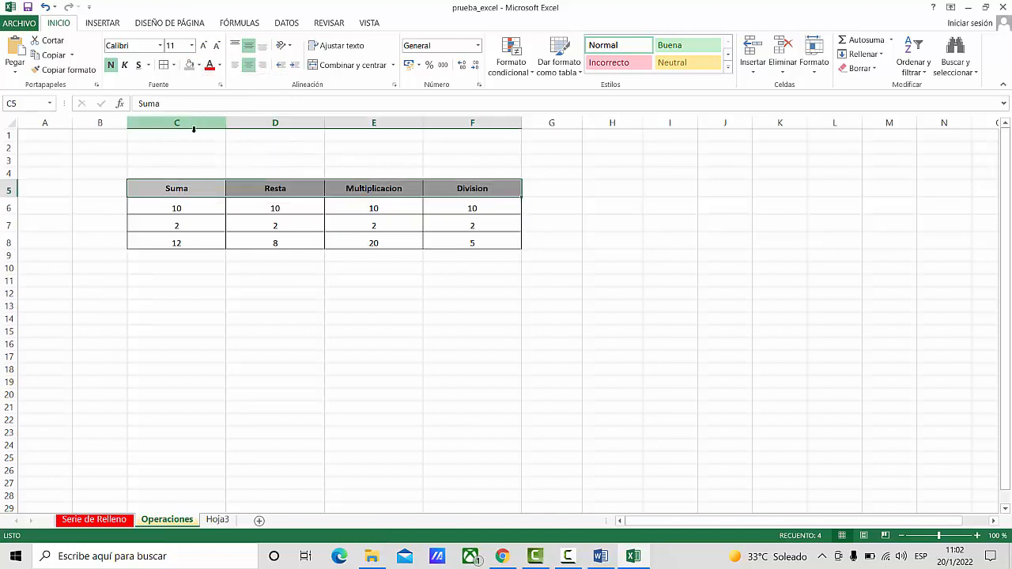
click(466, 308)
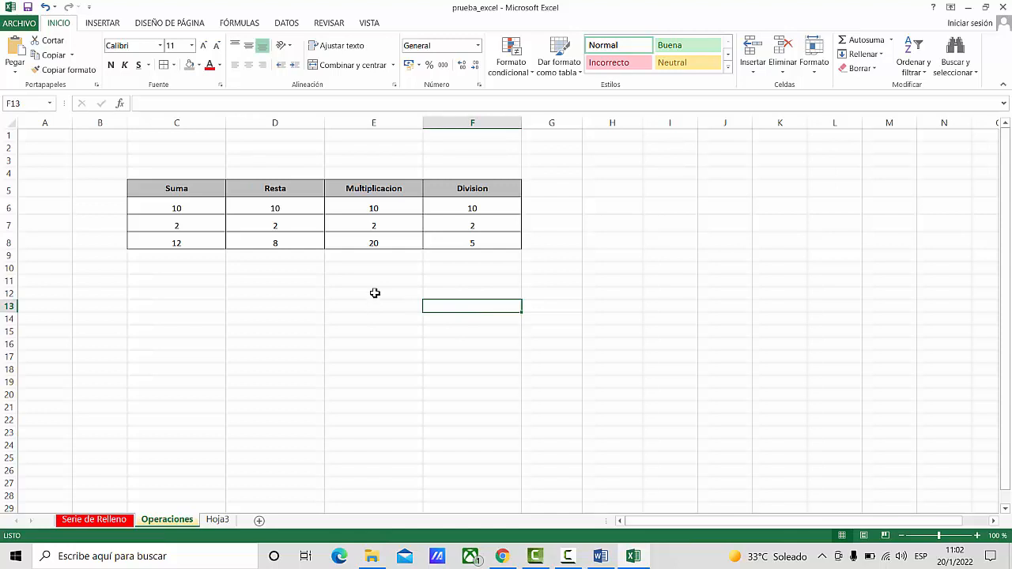
- Enter the title Operaciones Basicas in cell C4 above the table
click(153, 171)
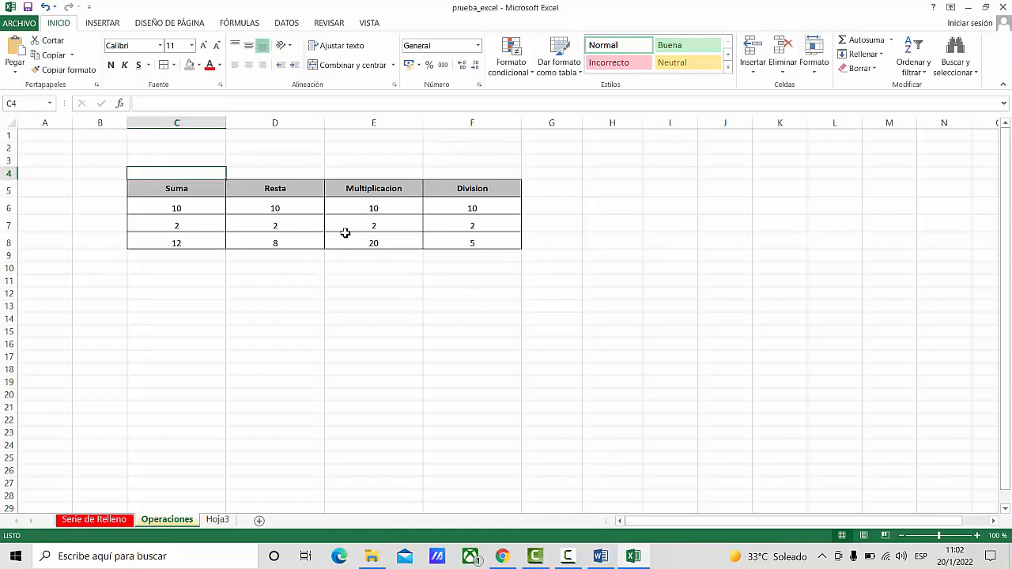
text(ope)
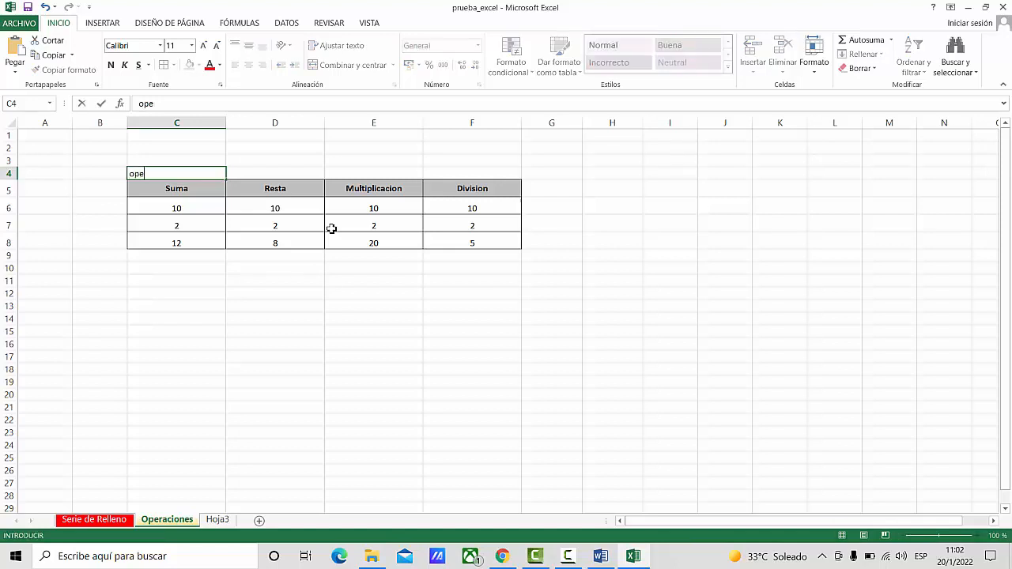
text(rperaciones Ba)
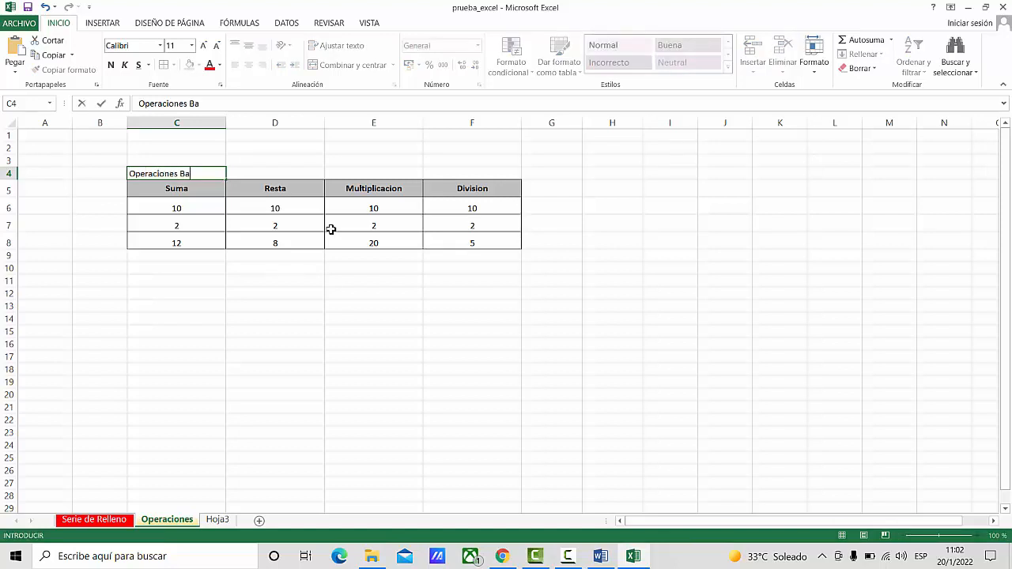
text(sicas)
key(Return)
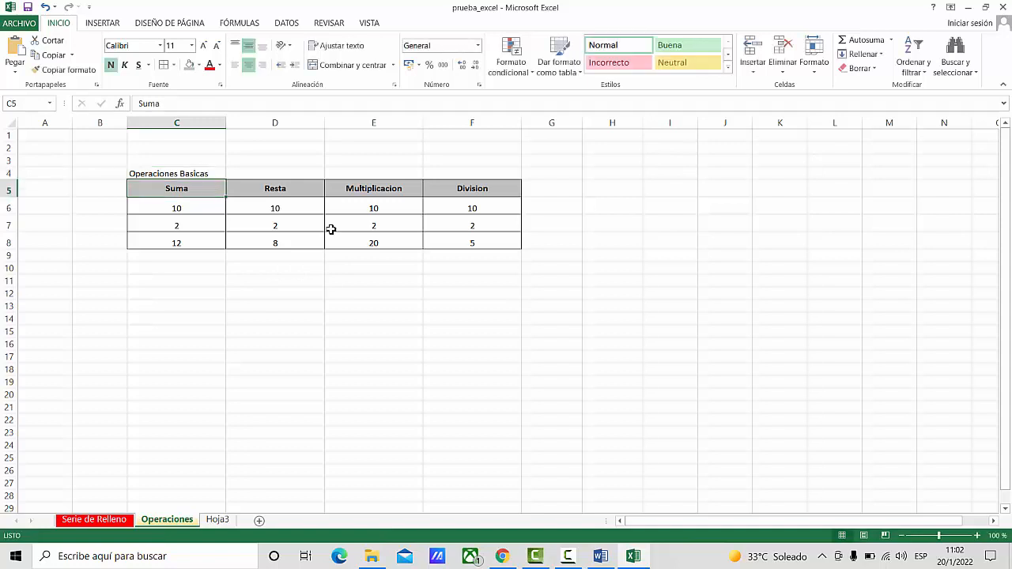
click(259, 323)
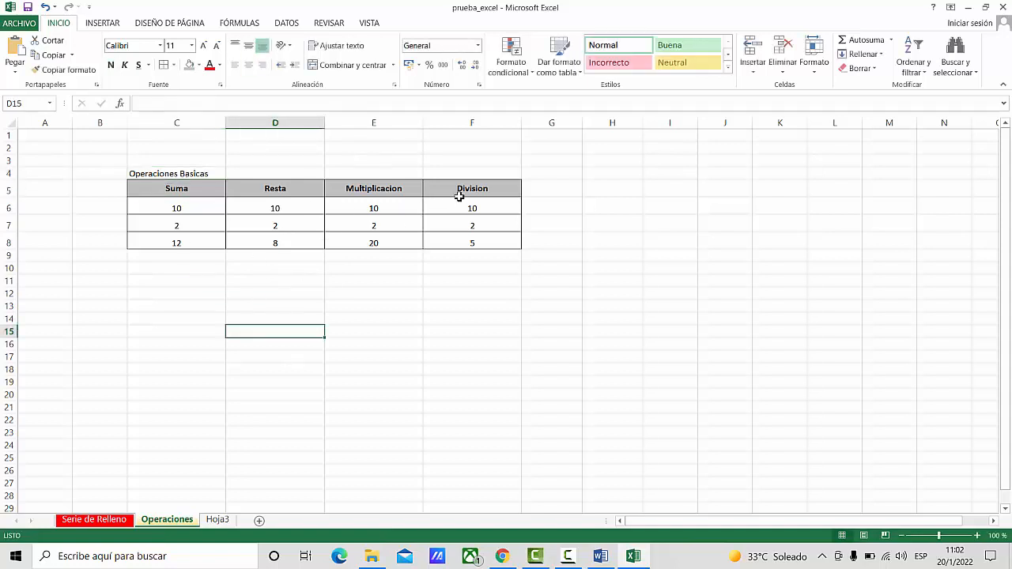
- Merge and centre the title across C4:F4 and make it bold
click(507, 172)
drag(170, 173, 435, 173)
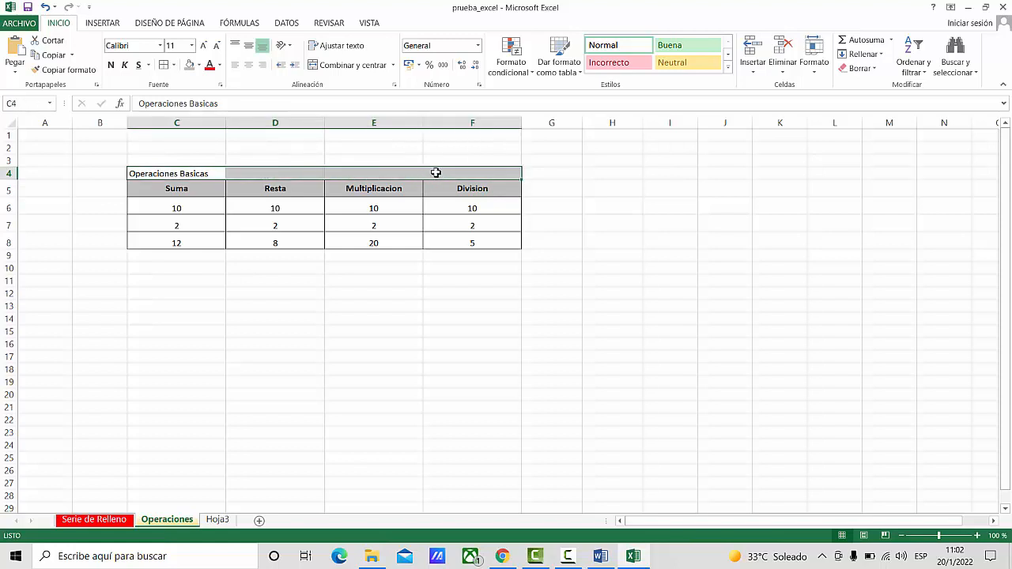
click(348, 67)
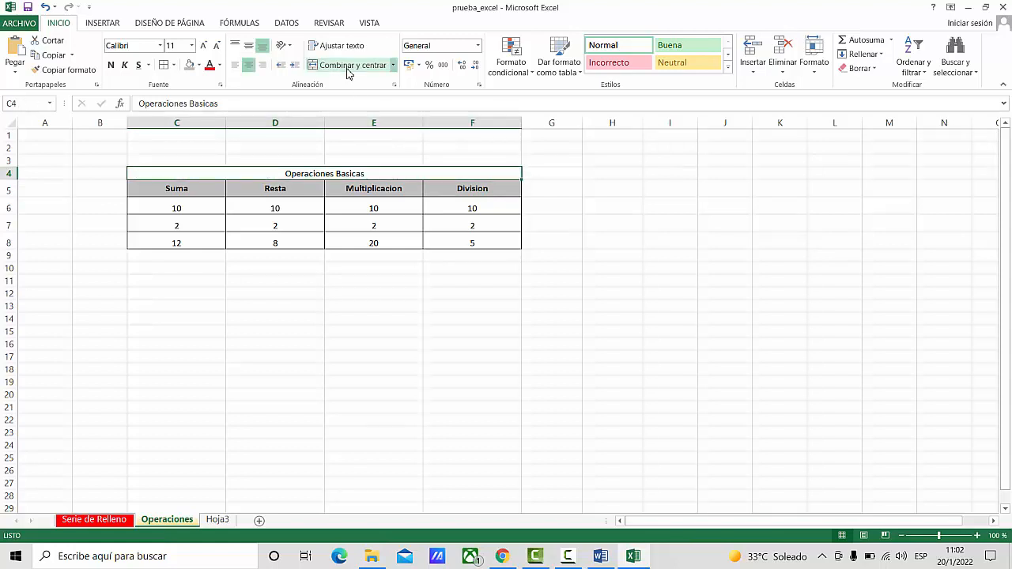
click(111, 64)
click(389, 391)
- Set the Operaciones Basicas title's font to Arial, size 16
click(323, 169)
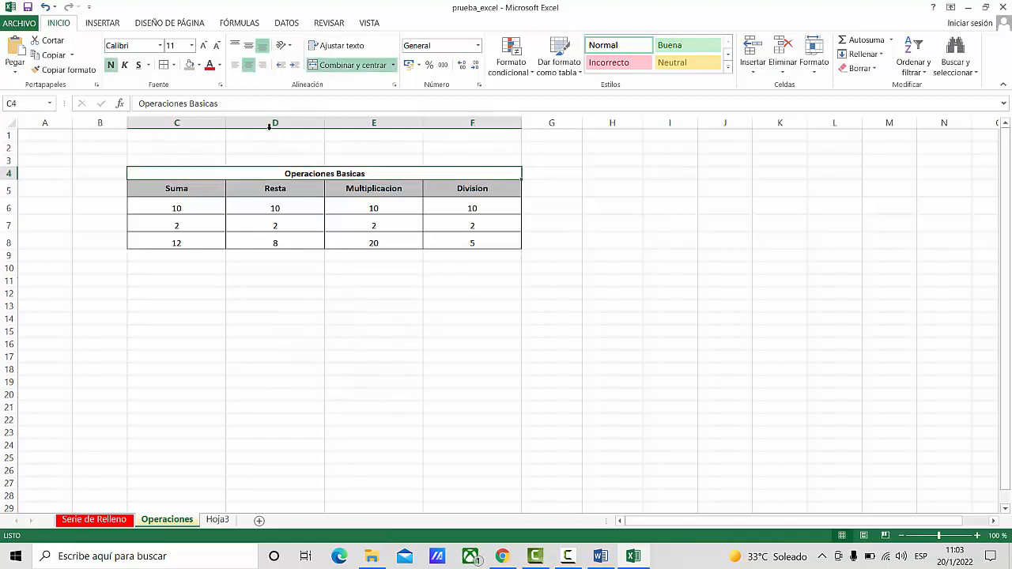
click(161, 46)
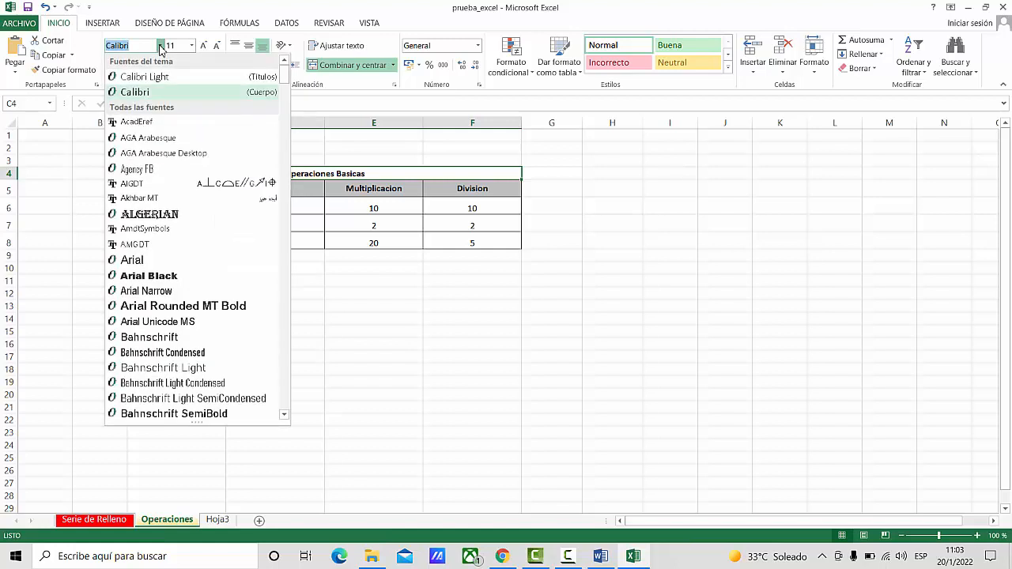
click(132, 262)
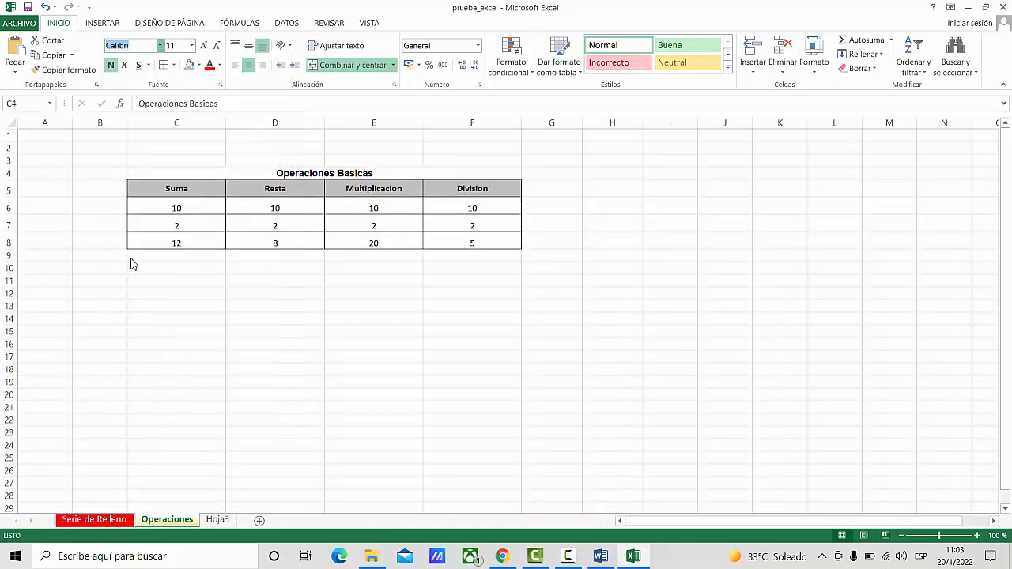
click(191, 46)
click(174, 137)
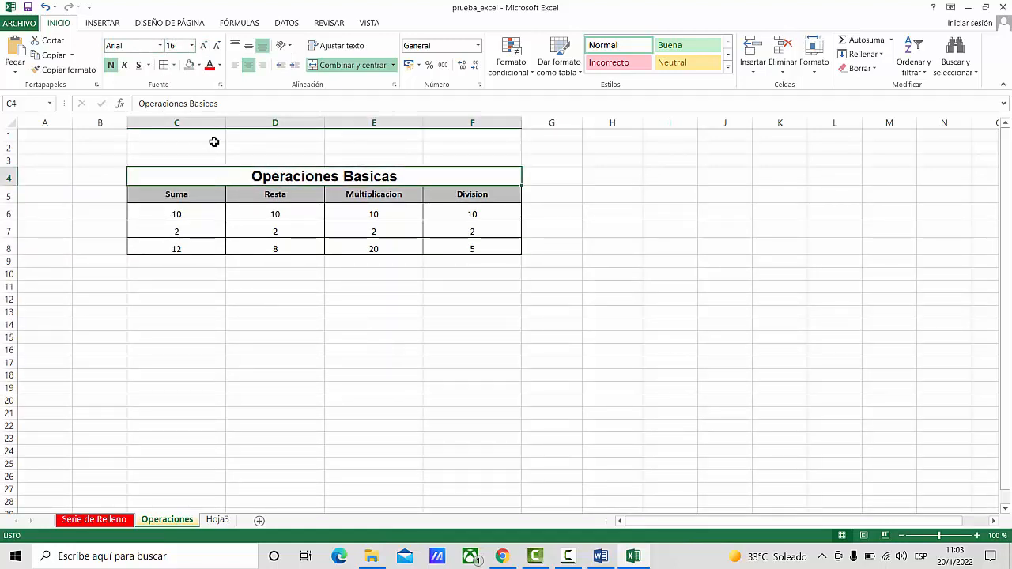
click(440, 299)
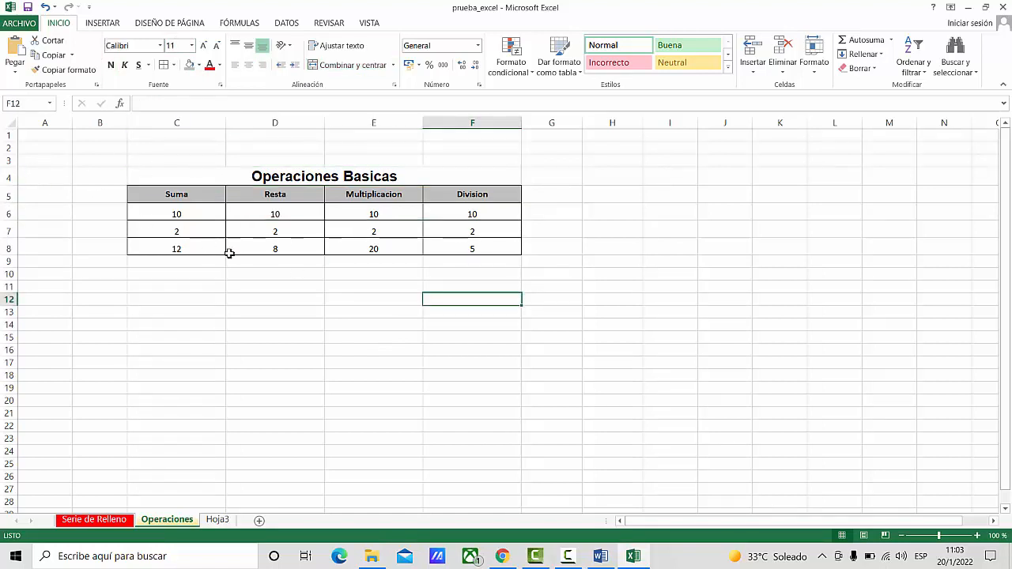
- Add borders around the merged Operaciones Basicas title cell
click(196, 180)
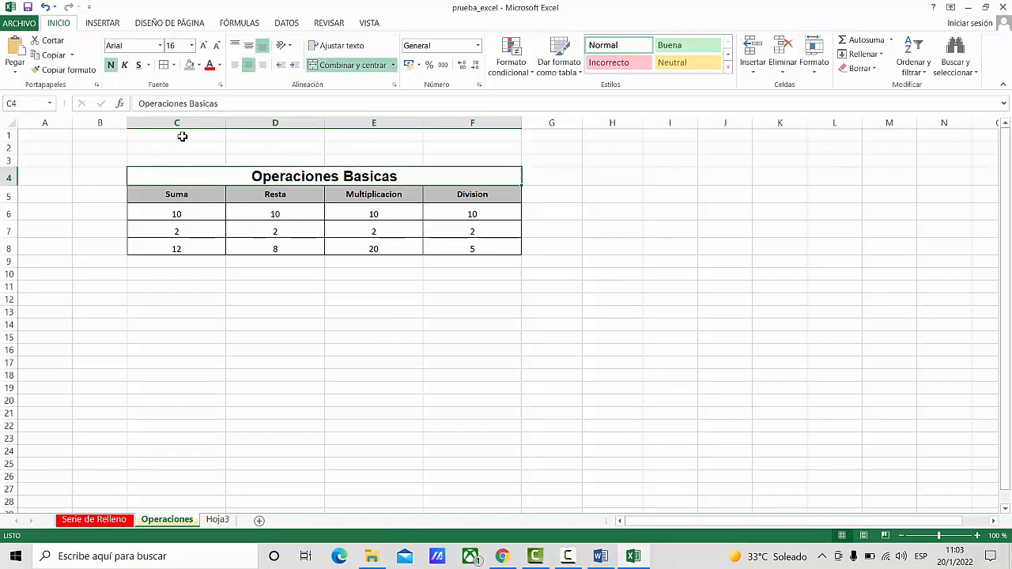
click(457, 348)
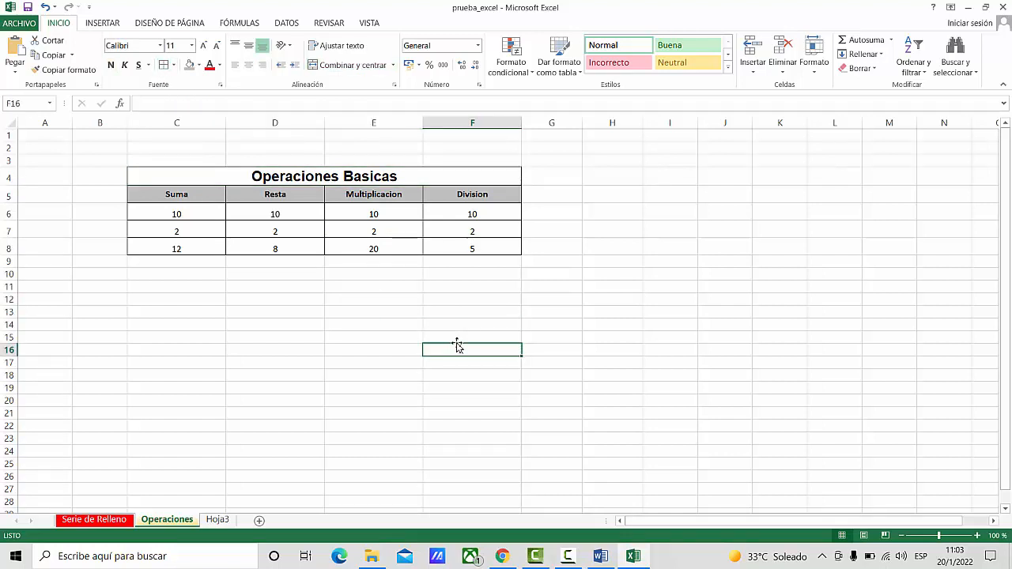
click(342, 322)
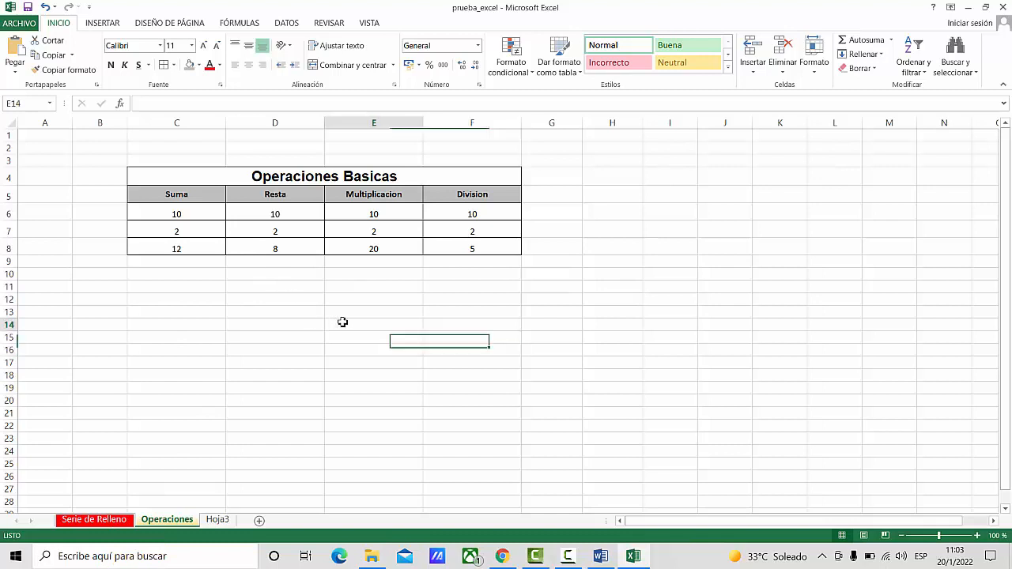